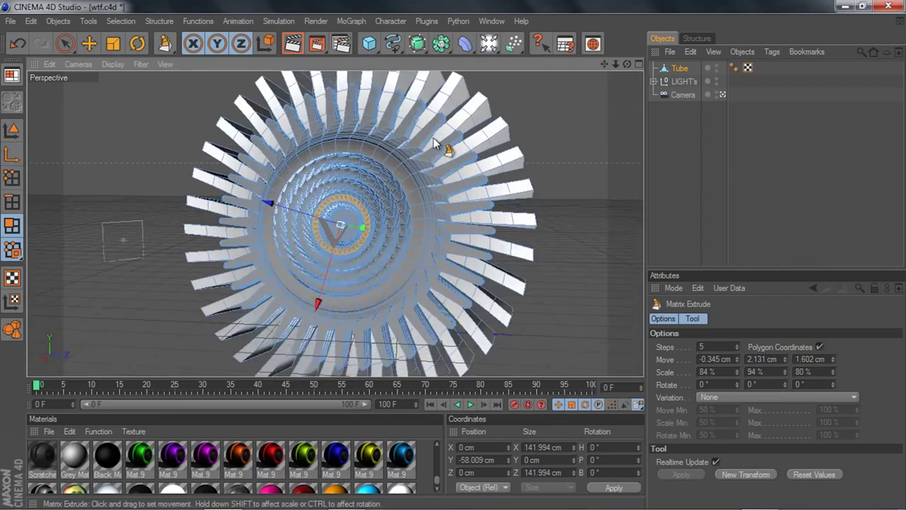
# Step: Delete the extruded Tube object from the scene
pyautogui.scroll(-2, 555, 147)
pyautogui.scroll(-3, 556, 152)
pyautogui.moveTo(627, 64)
pyautogui.mouseDown()
pyautogui.moveTo(503, 64)
pyautogui.moveTo(716, 65)
pyautogui.moveTo(740, 61)
pyautogui.moveTo(742, 39)
pyautogui.moveTo(711, 25)
pyautogui.moveTo(577, 32)
pyautogui.moveTo(541, 68)
pyautogui.moveTo(631, 62)
pyautogui.mouseUp()
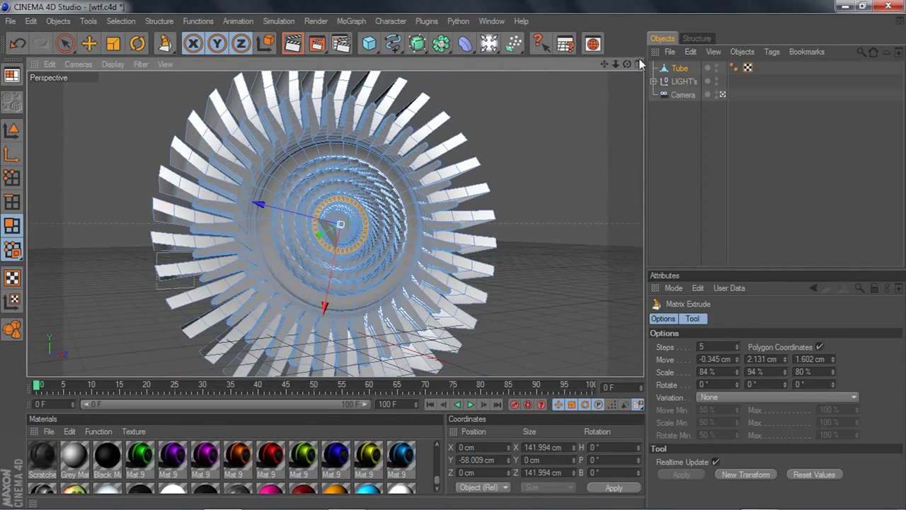
pyautogui.click(674, 69)
pyautogui.press('Delete')
pyautogui.scroll(-1, 477, 95)
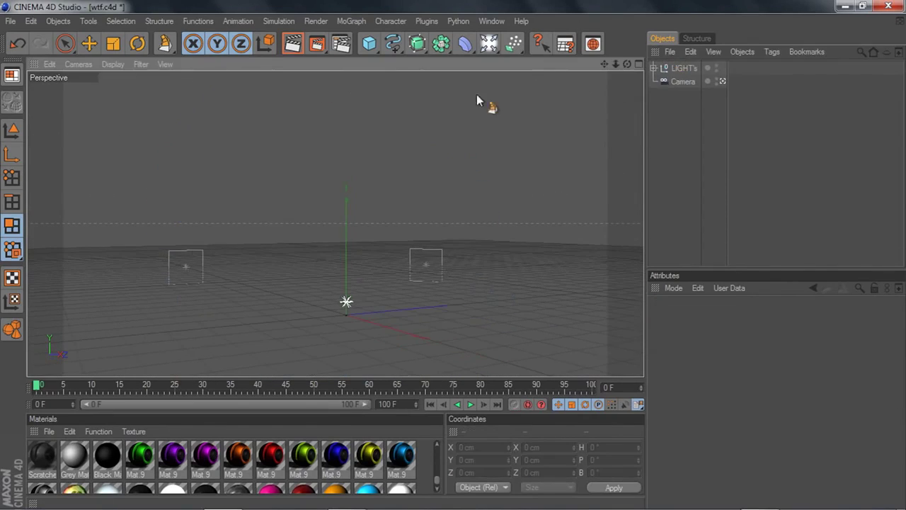
# Step: Add a Tube primitive in model mode and move it up to a height of about 213 cm
pyautogui.moveTo(626, 65); pyautogui.dragTo(549, 82)
pyautogui.scroll(-1, 253, 120)
pyautogui.click(16, 135)
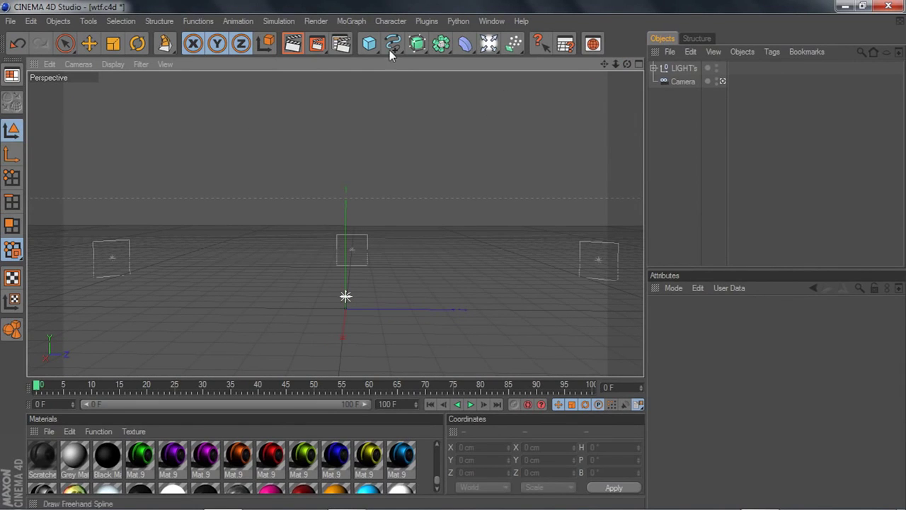
pyautogui.click(372, 43)
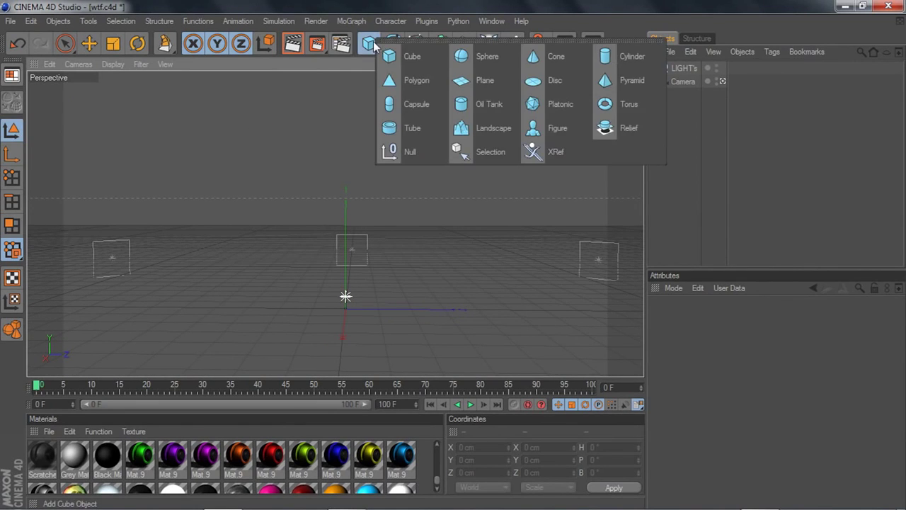
pyautogui.click(407, 128)
pyautogui.click(92, 45)
pyautogui.moveTo(124, 167); pyautogui.dragTo(127, 98)
# Step: Rotate the tube to a pitch of about -21° and a bank of about 79° so its circular face points at the view
pyautogui.click(137, 46)
pyautogui.moveTo(367, 216); pyautogui.dragTo(348, 297)
pyautogui.moveTo(377, 206)
pyautogui.mouseDown()
pyautogui.moveTo(373, 224)
pyautogui.moveTo(381, 213)
pyautogui.mouseUp()
pyautogui.scroll(3, 356, 215)
pyautogui.scroll(2, 565, 159)
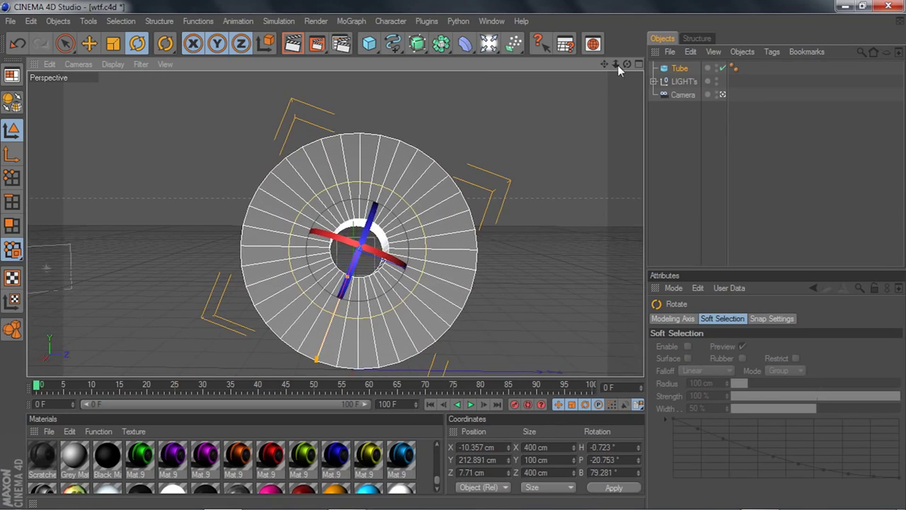
pyautogui.moveTo(605, 65); pyautogui.dragTo(606, 43)
# Step: Set the tube's cap segments and height segments to 5
pyautogui.click(681, 69)
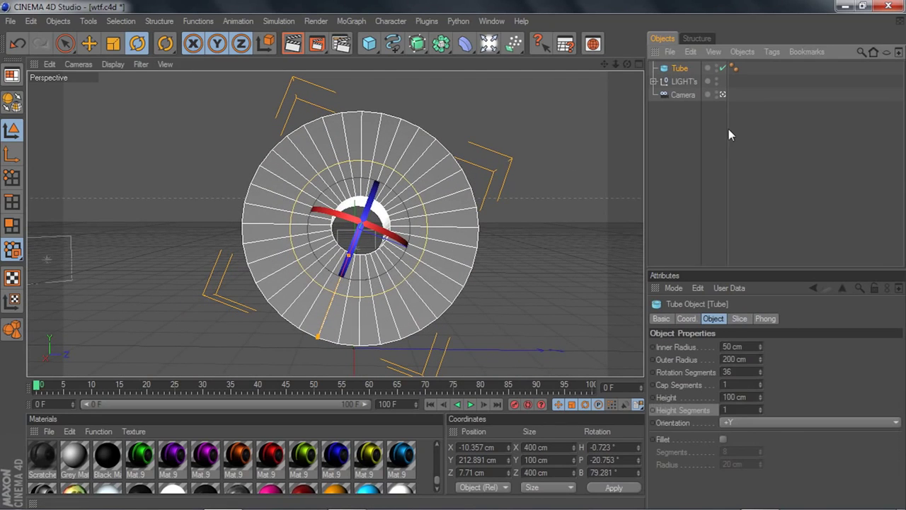
pyautogui.click(711, 319)
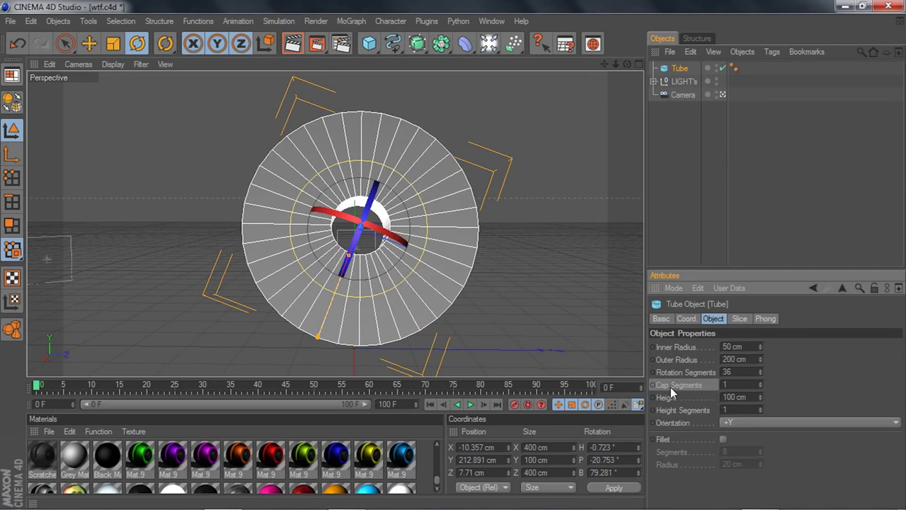
pyautogui.moveTo(627, 64); pyautogui.dragTo(560, 65)
pyautogui.moveTo(735, 384); pyautogui.dragTo(673, 384)
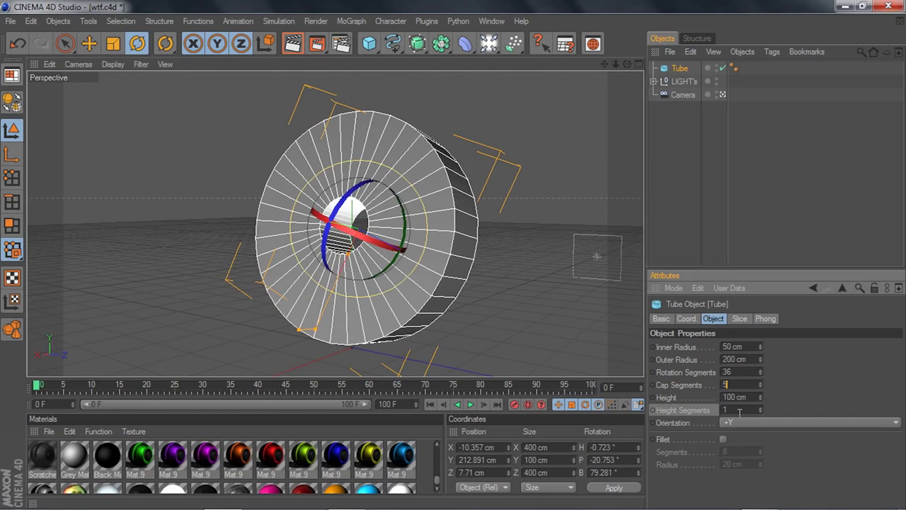
pyautogui.write('5')
pyautogui.scroll(3, 546, 182)
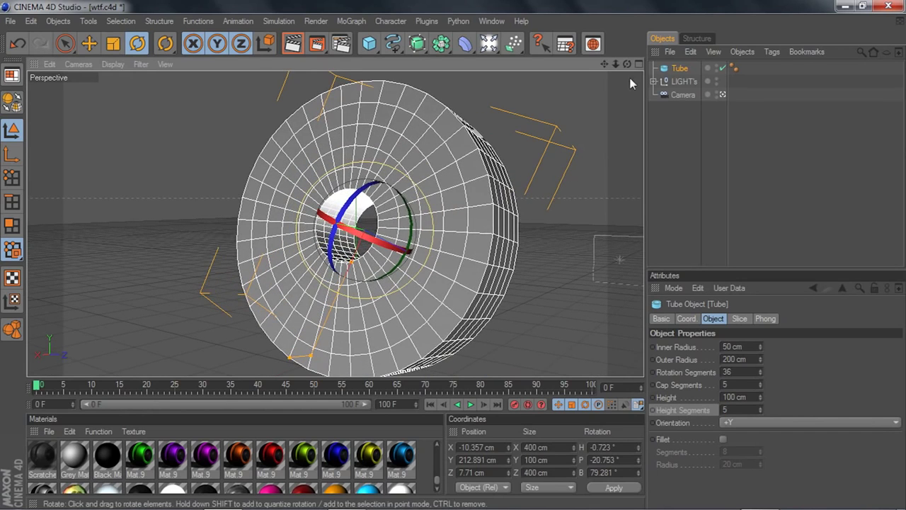
# Step: Try the tube with 1 cap segment, and restore both its cap and height segments to 5
pyautogui.moveTo(627, 64); pyautogui.dragTo(563, 65)
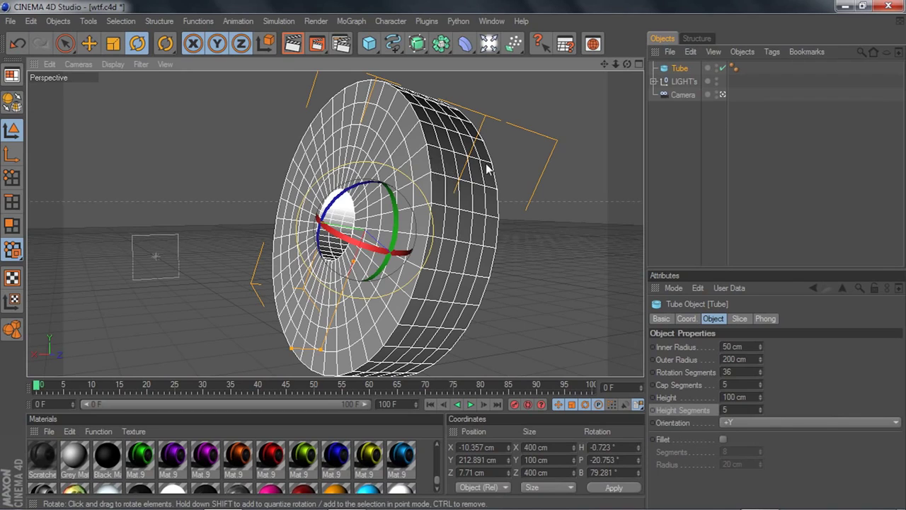
pyautogui.moveTo(739, 385); pyautogui.dragTo(384, 293)
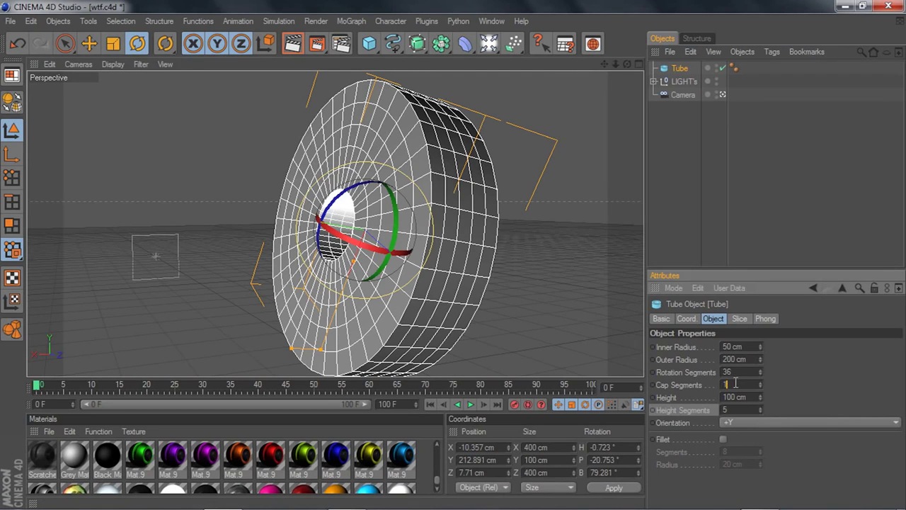
pyautogui.click(370, 151)
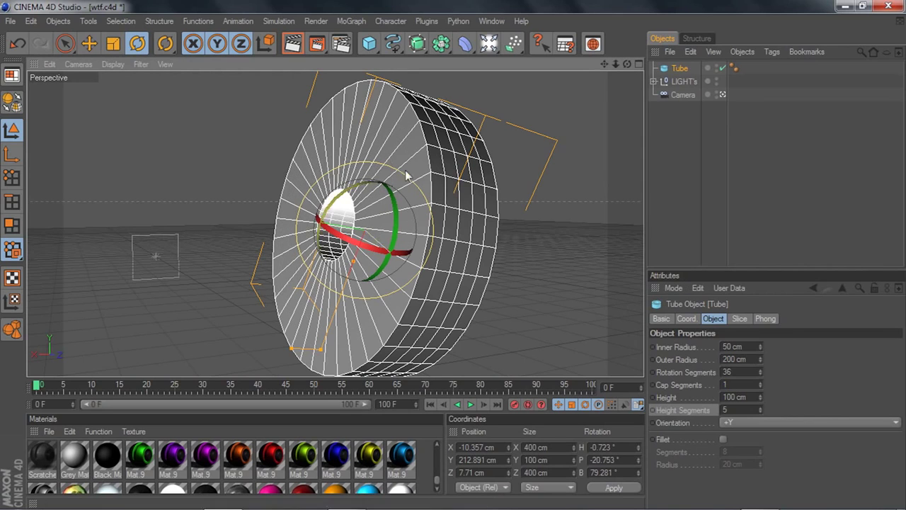
pyautogui.doubleClick(739, 386)
pyautogui.write('5')
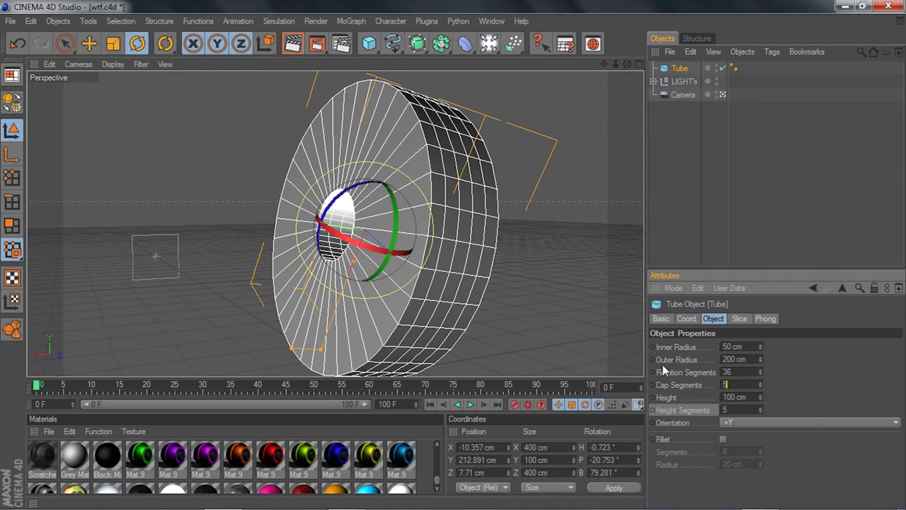
pyautogui.click(407, 154)
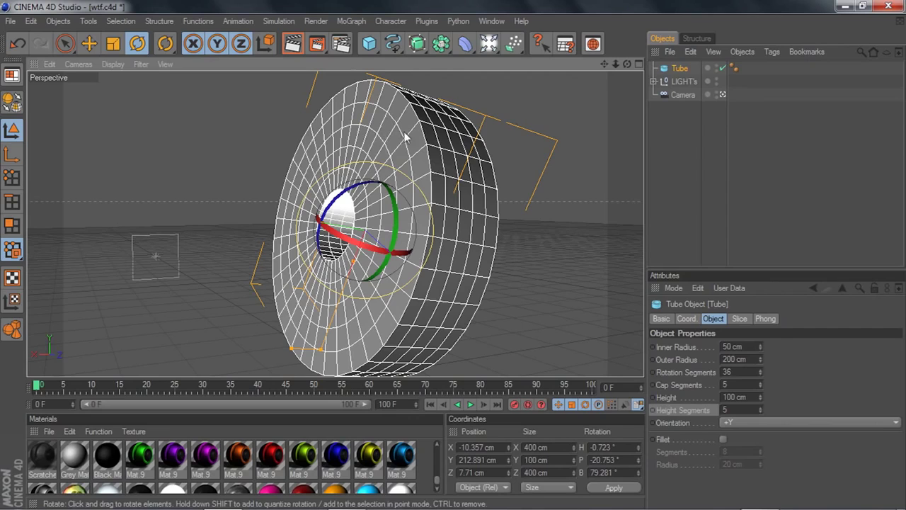
pyautogui.moveTo(761, 385); pyautogui.dragTo(761, 379)
pyautogui.write('5')
pyautogui.press('Return')
pyautogui.moveTo(627, 64)
pyautogui.mouseDown()
pyautogui.moveTo(656, 69)
pyautogui.moveTo(638, 62)
pyautogui.moveTo(639, 71)
pyautogui.mouseUp()
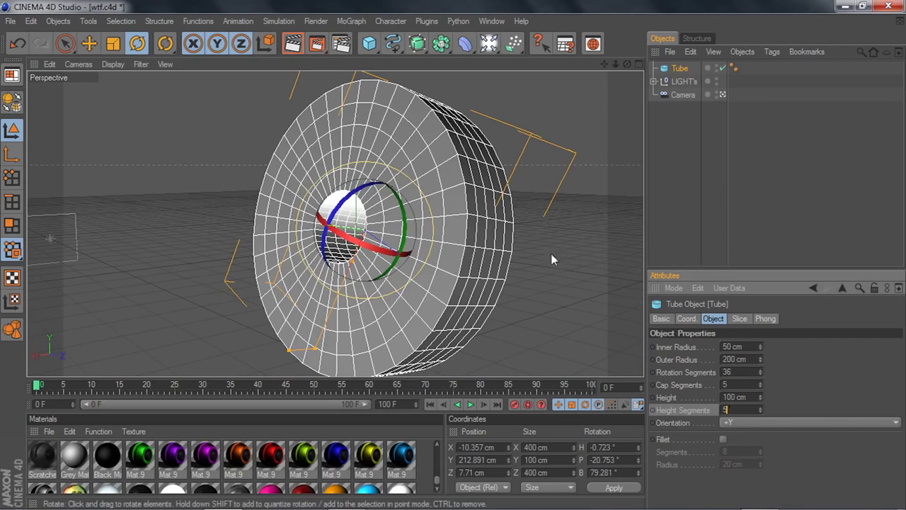
pyautogui.moveTo(627, 64)
pyautogui.mouseDown()
pyautogui.moveTo(622, 81)
pyautogui.moveTo(626, 66)
pyautogui.moveTo(664, 70)
pyautogui.moveTo(631, 71)
pyautogui.mouseUp()
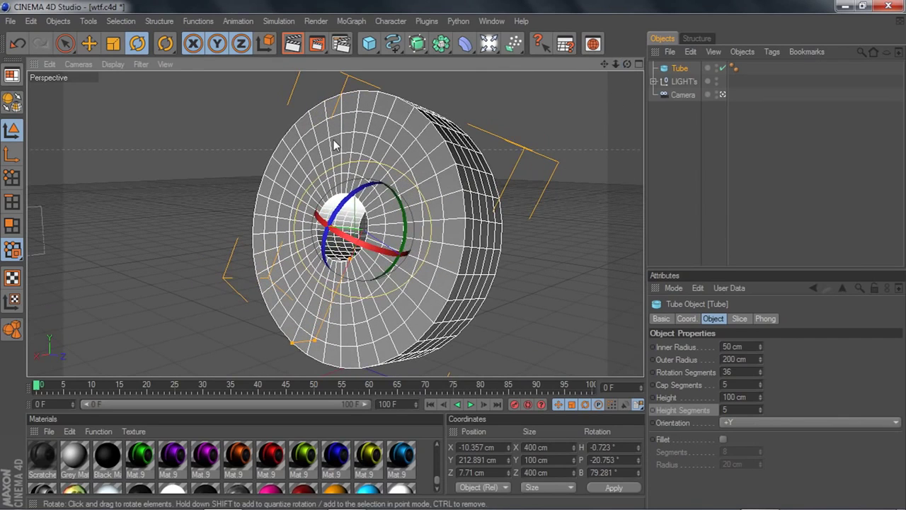
# Step: Switch to polygon mode and make the tube editable
pyautogui.click(7, 227)
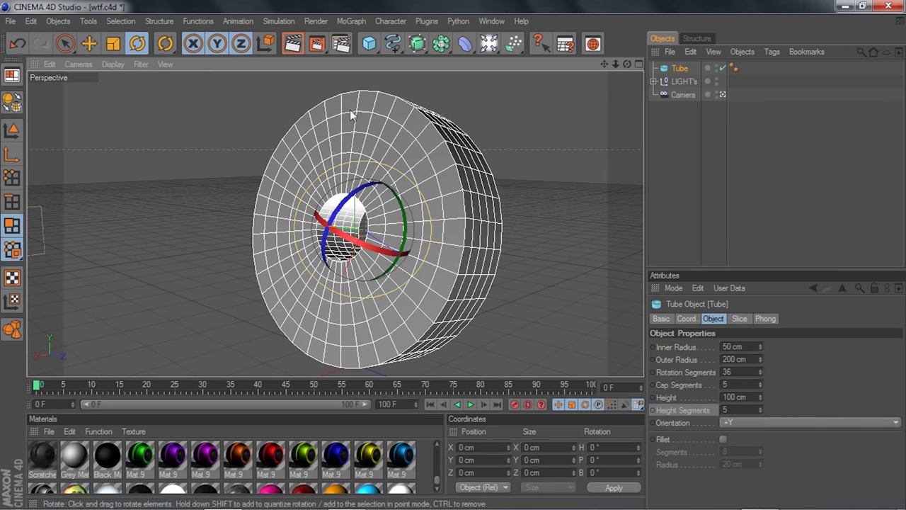
pyautogui.rightClick(676, 69)
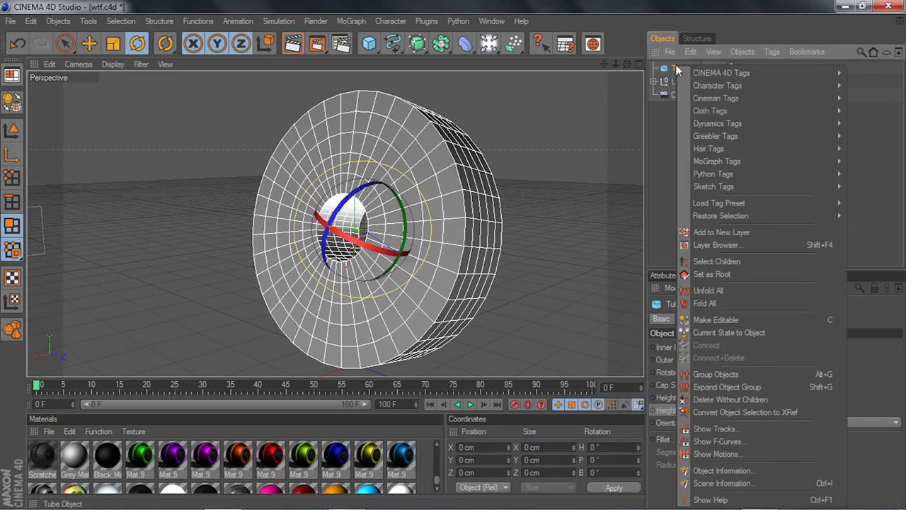
pyautogui.click(710, 320)
# Step: Select single polygons one after another on the tube's front face
pyautogui.click(381, 145)
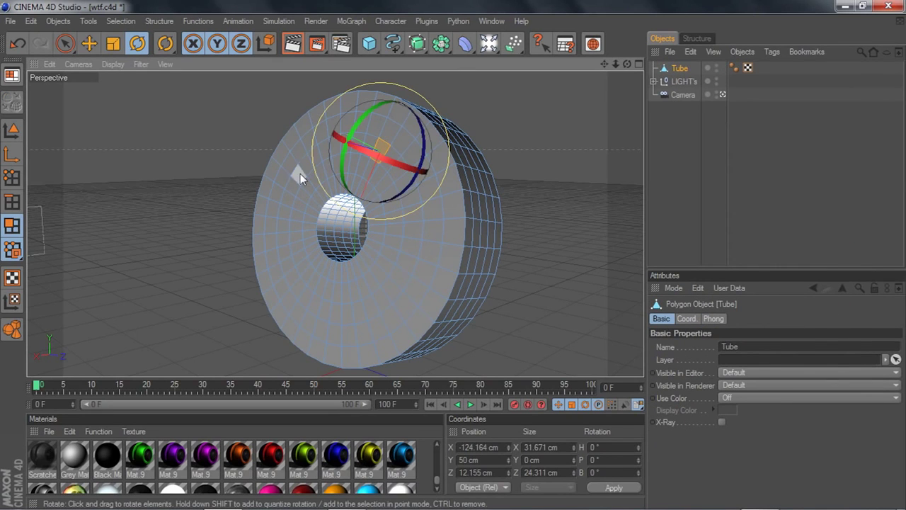
pyautogui.click(300, 174)
pyautogui.click(330, 305)
pyautogui.click(411, 247)
pyautogui.click(378, 151)
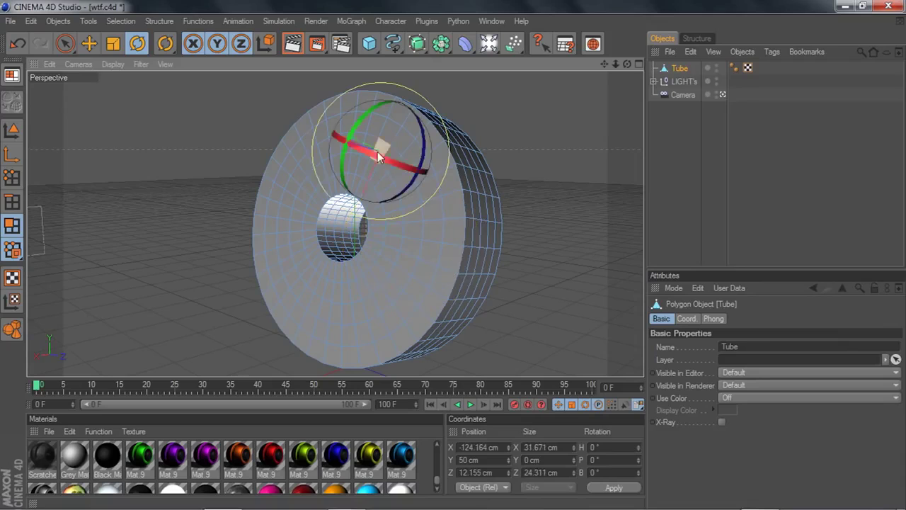
# Step: Undo the polygon selections and the tube's conversion, and make the tube editable again
pyautogui.hotkey('ctrl', 'z')
pyautogui.hotkey('ctrl', 'z')
pyautogui.hotkey('ctrl', 'z')
pyautogui.hotkey('ctrl', 'z')
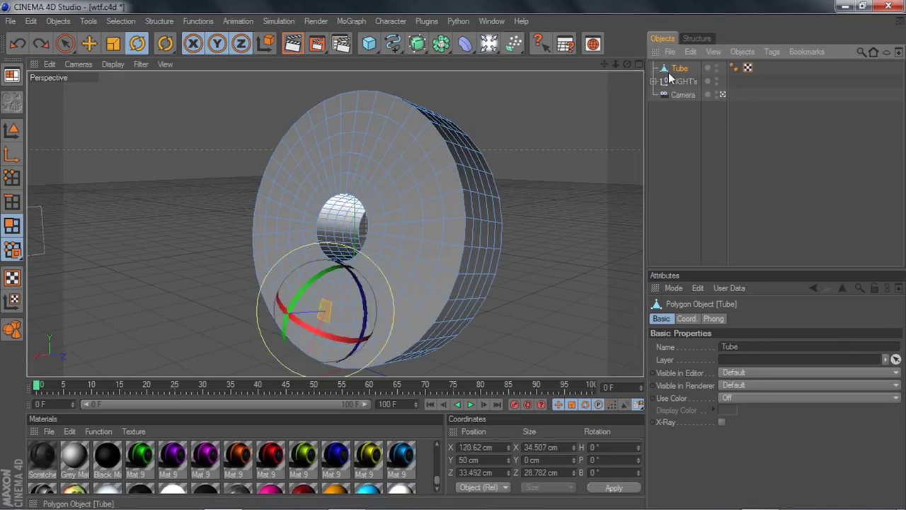
pyautogui.hotkey('ctrl', 'z')
pyautogui.hotkey('ctrl', 'z')
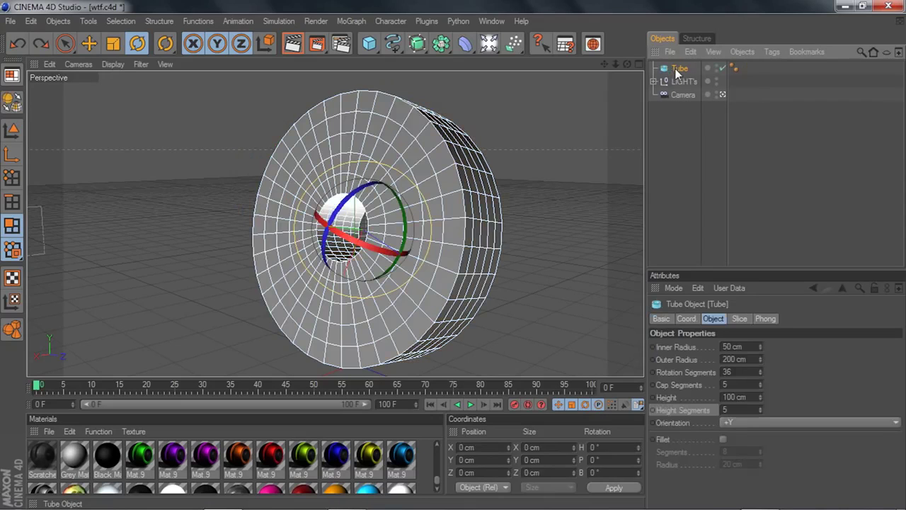
pyautogui.press('c')
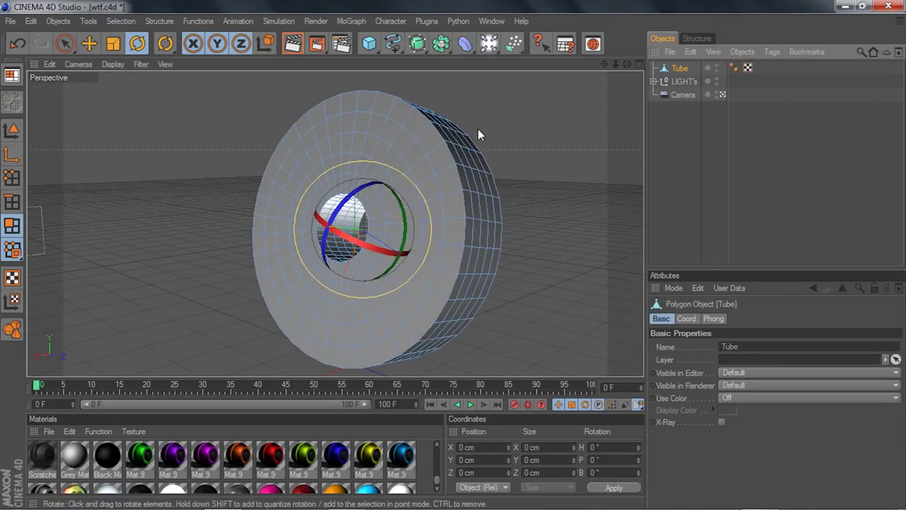
# Step: Activate the Move tool and select individual polygons one at a time on the tube's outer rim
pyautogui.scroll(2, 596, 98)
pyautogui.scroll(-1, 619, 85)
pyautogui.moveTo(628, 64); pyautogui.dragTo(517, 78)
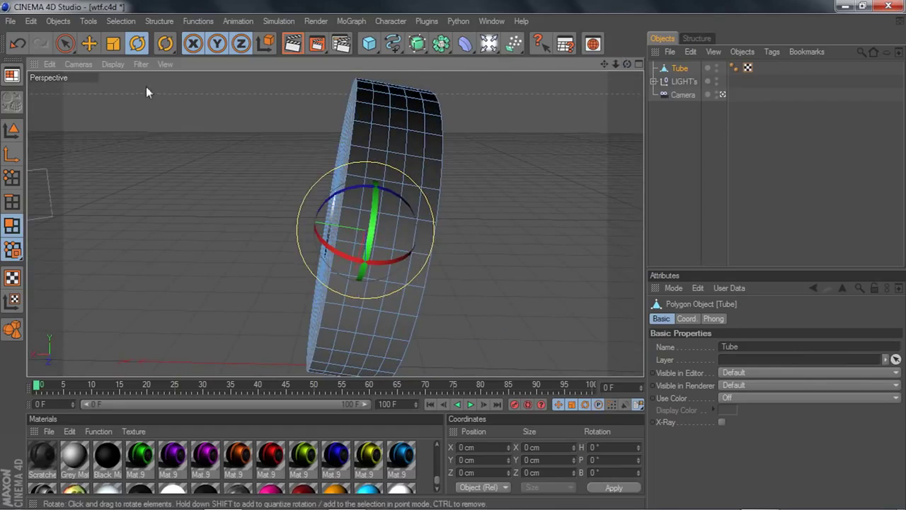
pyautogui.press('e')
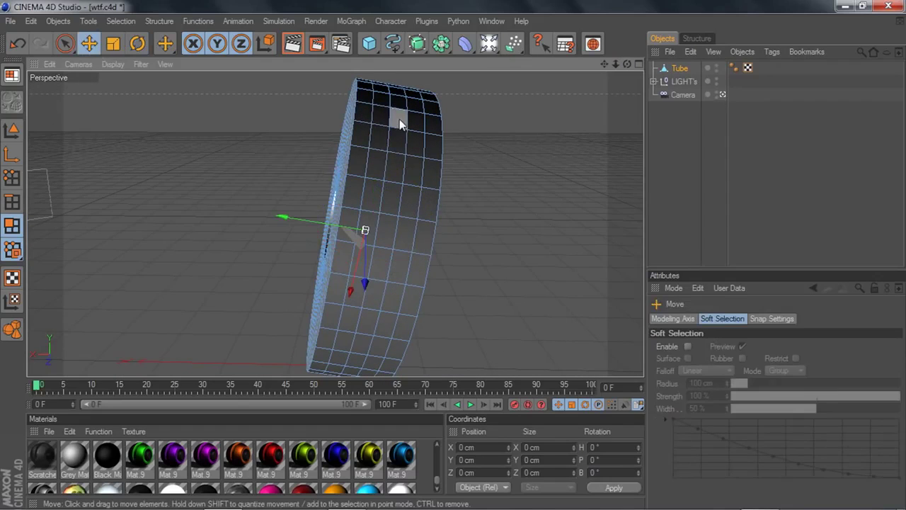
pyautogui.scroll(2, 418, 131)
pyautogui.moveTo(604, 66); pyautogui.dragTo(600, 94)
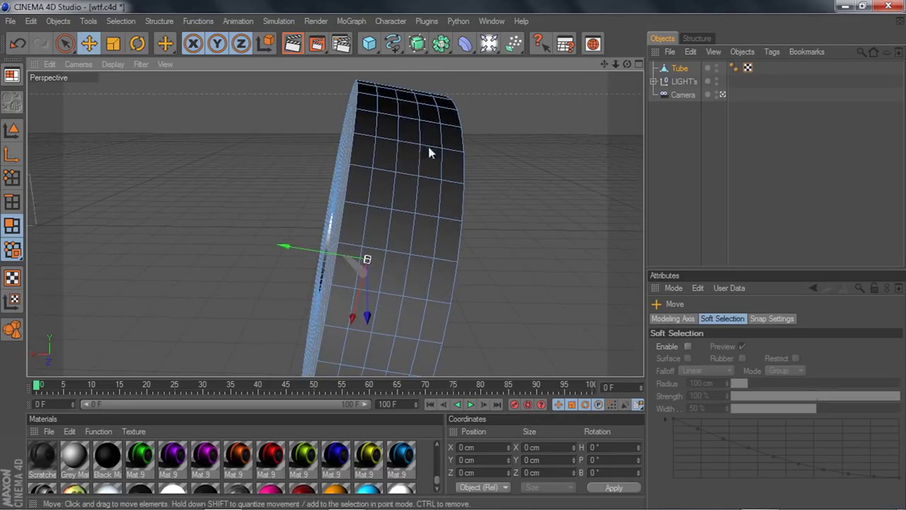
pyautogui.click(408, 110)
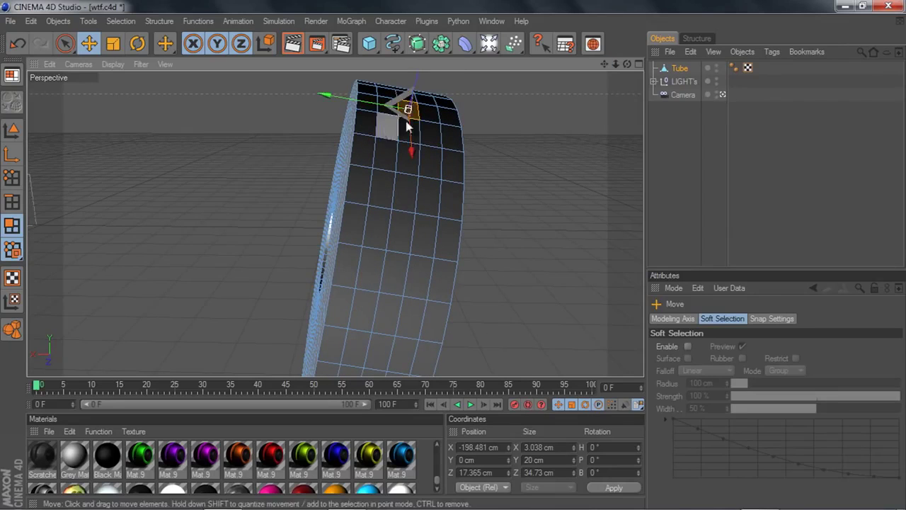
pyautogui.click(434, 114)
pyautogui.click(386, 155)
pyautogui.click(445, 162)
pyautogui.click(419, 198)
pyautogui.click(367, 155)
pyautogui.click(414, 132)
# Step: Select eight polygons together on the outer rim, forming a hook shape plus one separate polygon above it
pyautogui.click(434, 134)
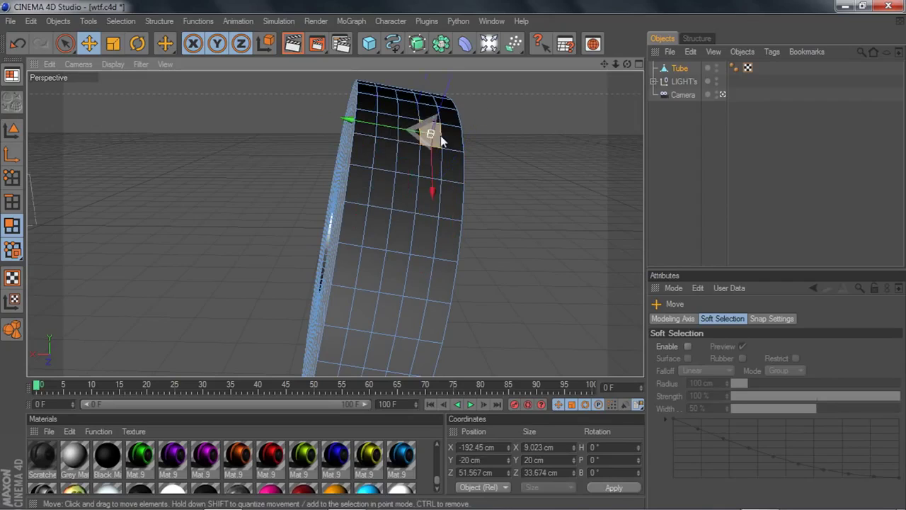
pyautogui.keyDown('shift'); pyautogui.click(388, 153); pyautogui.keyUp('shift')
pyautogui.keyDown('shift'); pyautogui.click(379, 192); pyautogui.keyUp('shift')
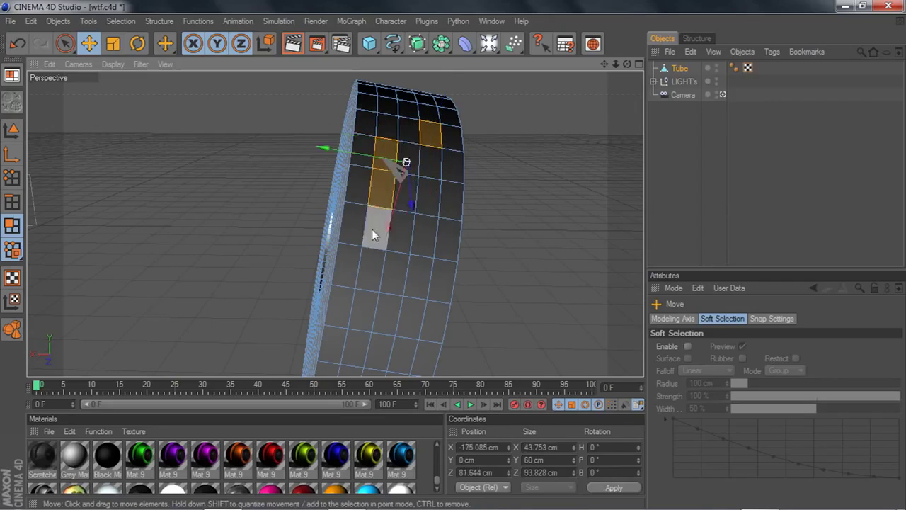
pyautogui.keyDown('shift'); pyautogui.click(372, 229); pyautogui.keyUp('shift')
pyautogui.keyDown('shift'); pyautogui.click(374, 266); pyautogui.keyUp('shift')
pyautogui.keyDown('shift'); pyautogui.click(394, 271); pyautogui.keyUp('shift')
pyautogui.keyDown('shift'); pyautogui.click(418, 273); pyautogui.keyUp('shift')
pyautogui.keyDown('shift'); pyautogui.click(422, 237); pyautogui.keyUp('shift')
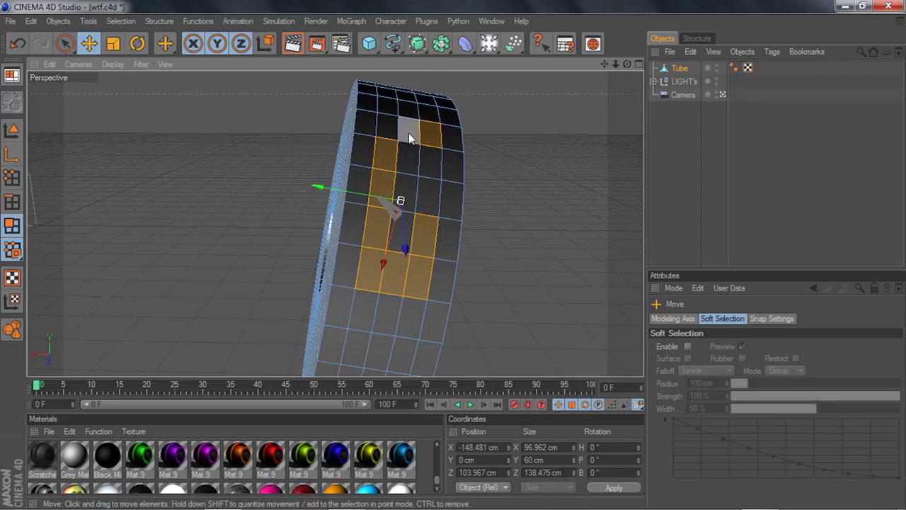
# Step: Select a strip of five adjacent polygons along the middle column of the tube's outer rim
pyautogui.click(409, 133)
pyautogui.keyDown('shift'); pyautogui.click(408, 160); pyautogui.keyUp('shift')
pyautogui.keyDown('shift'); pyautogui.click(402, 202); pyautogui.keyUp('shift')
pyautogui.keyDown('shift'); pyautogui.click(399, 234); pyautogui.keyUp('shift')
pyautogui.keyDown('shift'); pyautogui.click(395, 272); pyautogui.keyUp('shift')
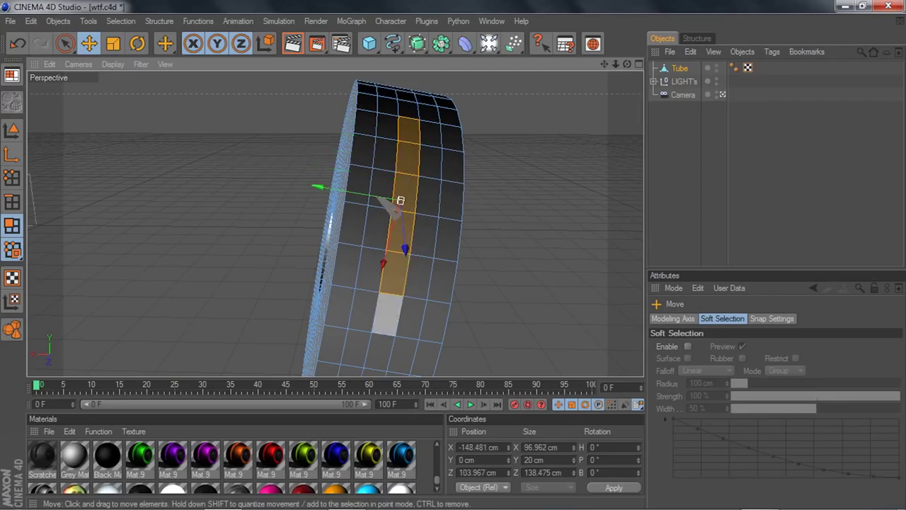
# Step: Activate the Loop Selection tool for the tube's polygons
pyautogui.moveTo(628, 64)
pyautogui.mouseDown()
pyautogui.moveTo(628, 39)
pyautogui.moveTo(629, 48)
pyautogui.mouseUp()
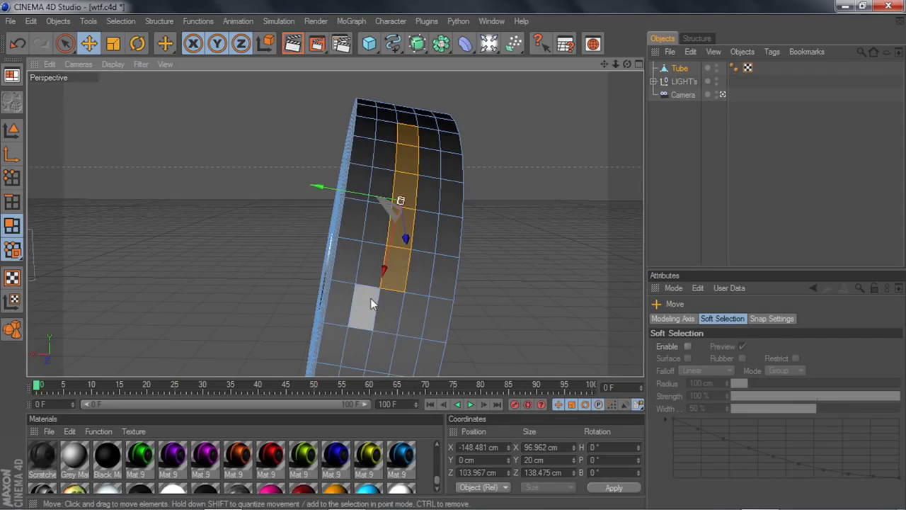
pyautogui.press('u')
pyautogui.press('l')
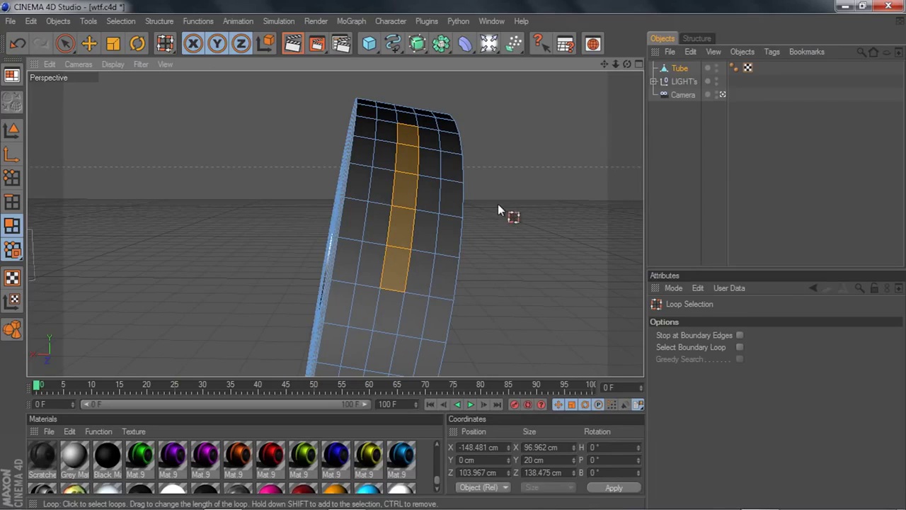
pyautogui.press('u')
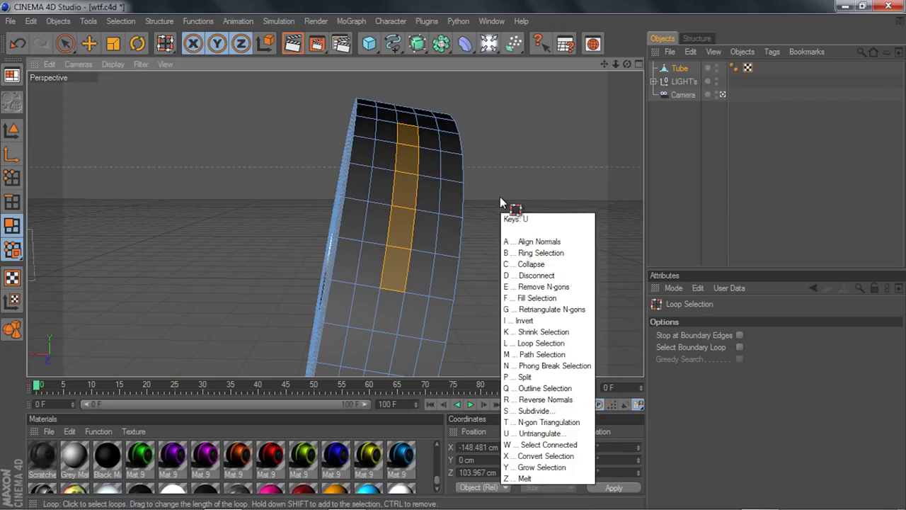
pyautogui.press('u')
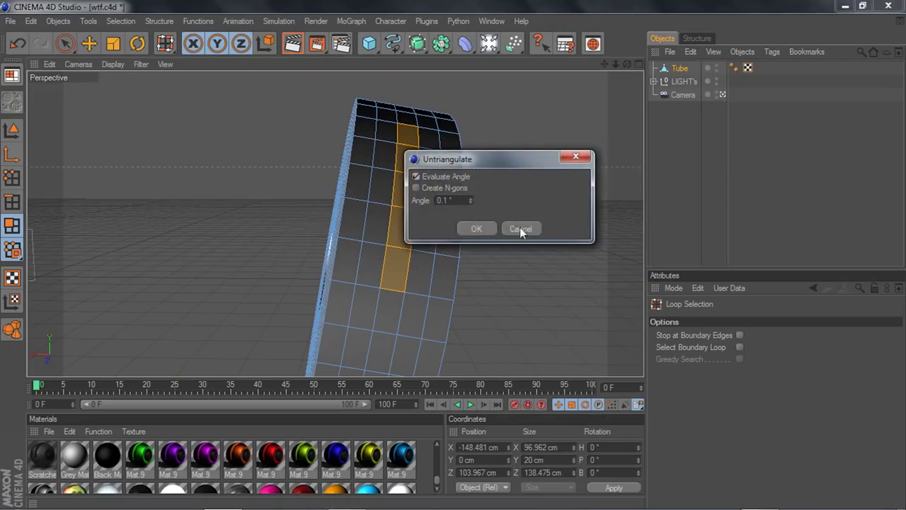
pyautogui.click(520, 228)
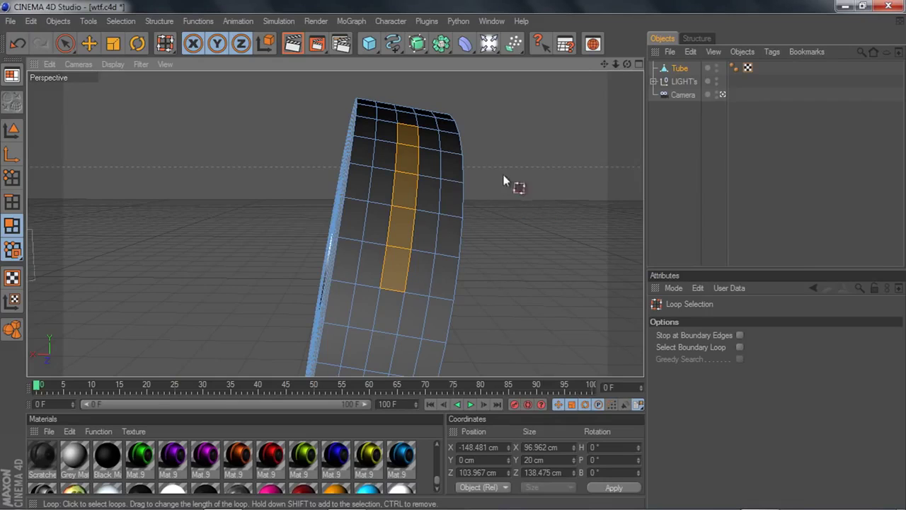
# Step: Select various polygon loops one at a time on the tube's outer rim, including the middle column, an edge column and a crosswise row
pyautogui.click(394, 290)
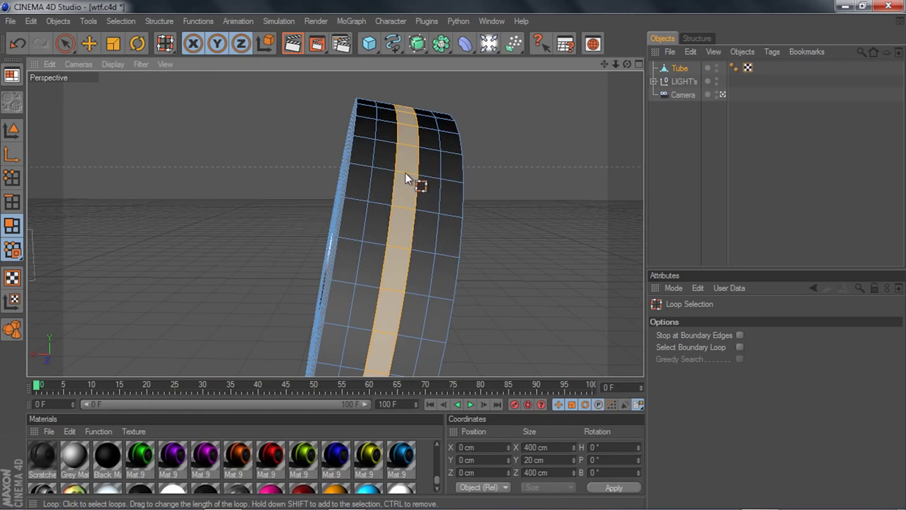
pyautogui.moveTo(604, 64); pyautogui.dragTo(467, 153)
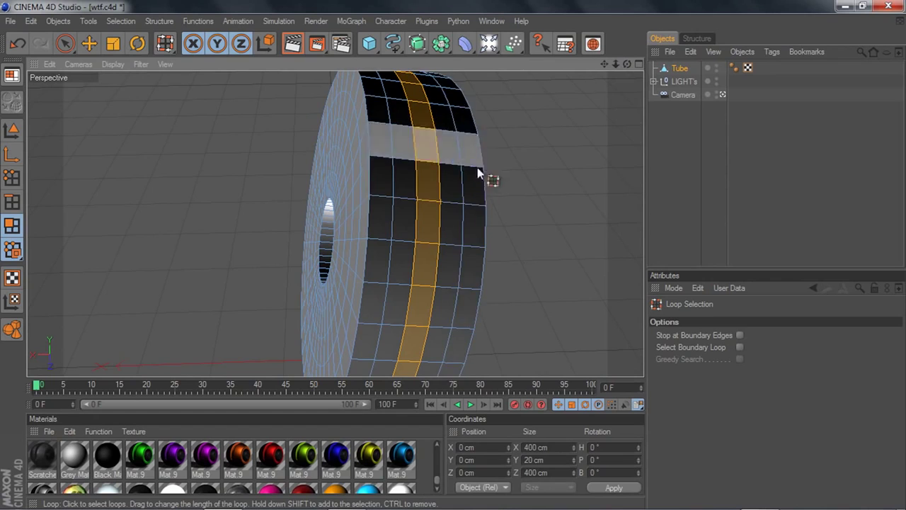
pyautogui.click(472, 170)
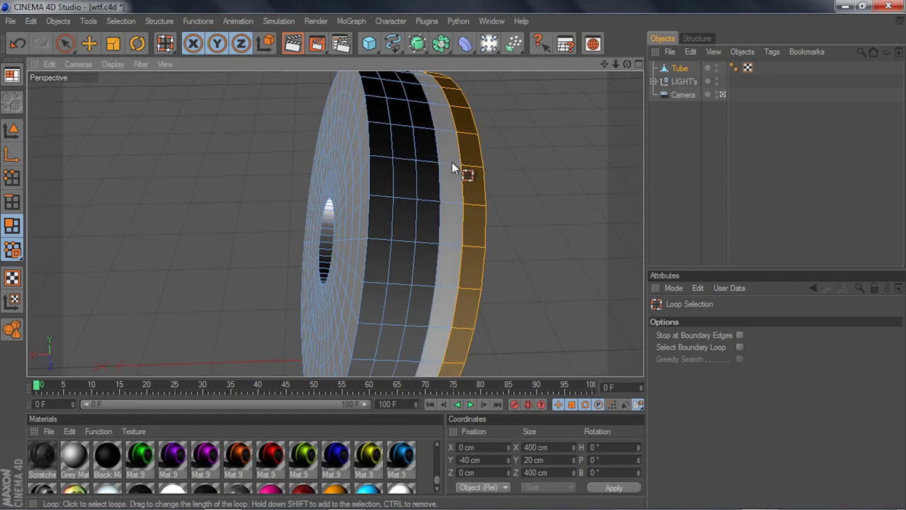
pyautogui.click(452, 163)
pyautogui.click(431, 165)
pyautogui.click(439, 169)
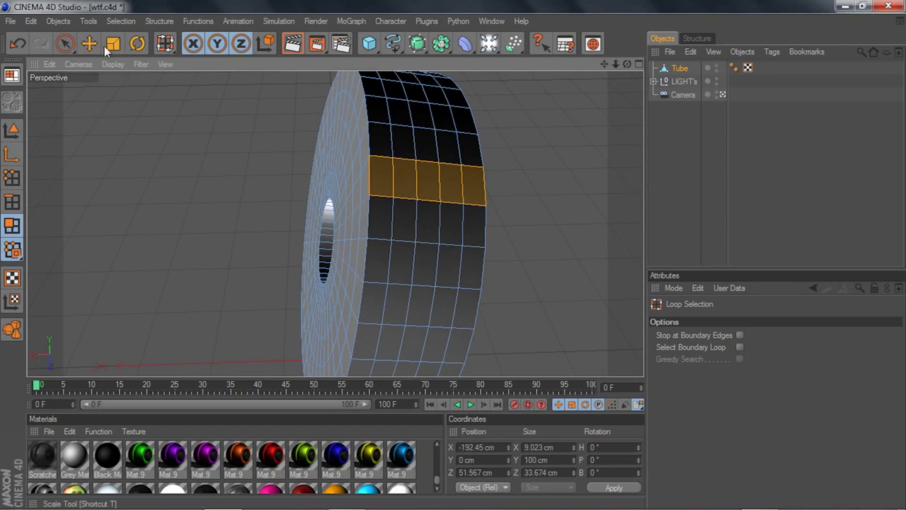
# Step: Switch to the Move tool, pick individual polygons on the outer rim, and leave one middle-column polygon selected
pyautogui.click(89, 43)
pyautogui.click(400, 142)
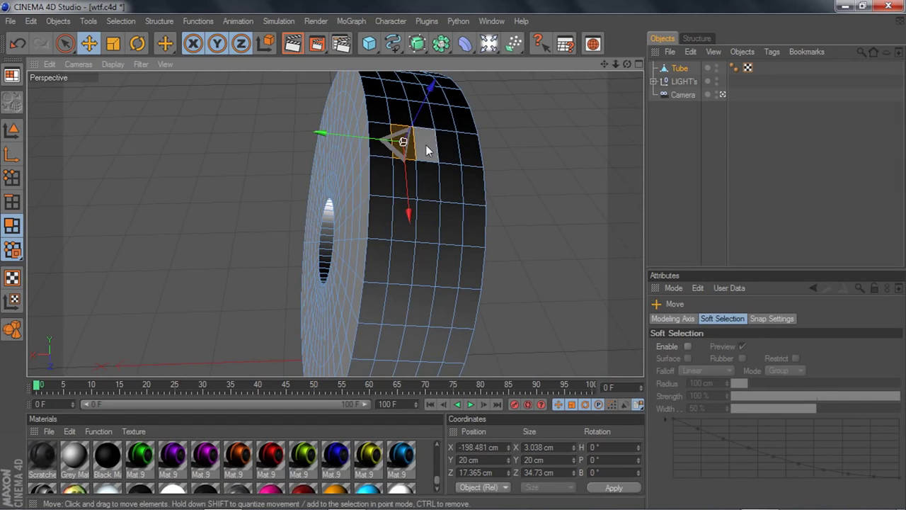
pyautogui.click(428, 146)
pyautogui.keyDown('shift'); pyautogui.click(408, 181); pyautogui.keyUp('shift')
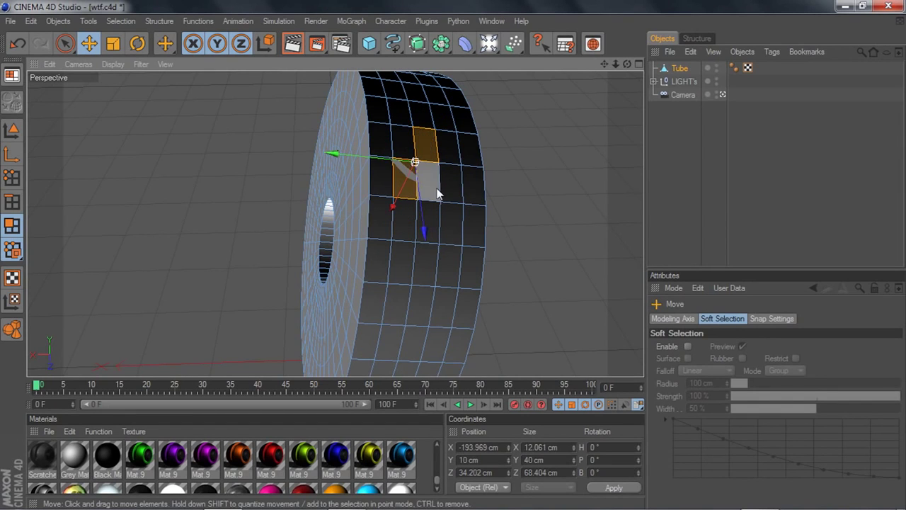
pyautogui.click(437, 191)
# Step: Use Loop Selection to select the three middle polygon loops around the tube's outer rim together
pyautogui.press('u')
pyautogui.press('l')
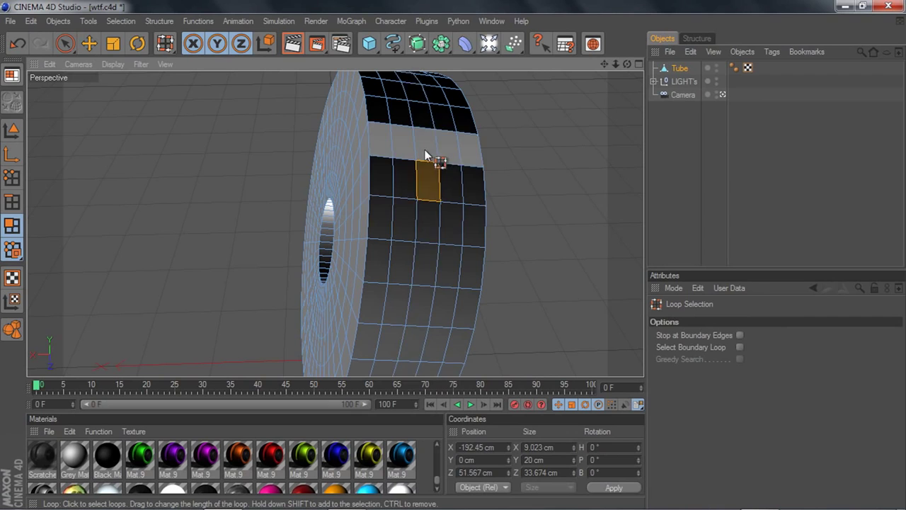
pyautogui.click(426, 160)
pyautogui.moveTo(628, 64); pyautogui.dragTo(604, 90)
pyautogui.scroll(-2, 604, 88)
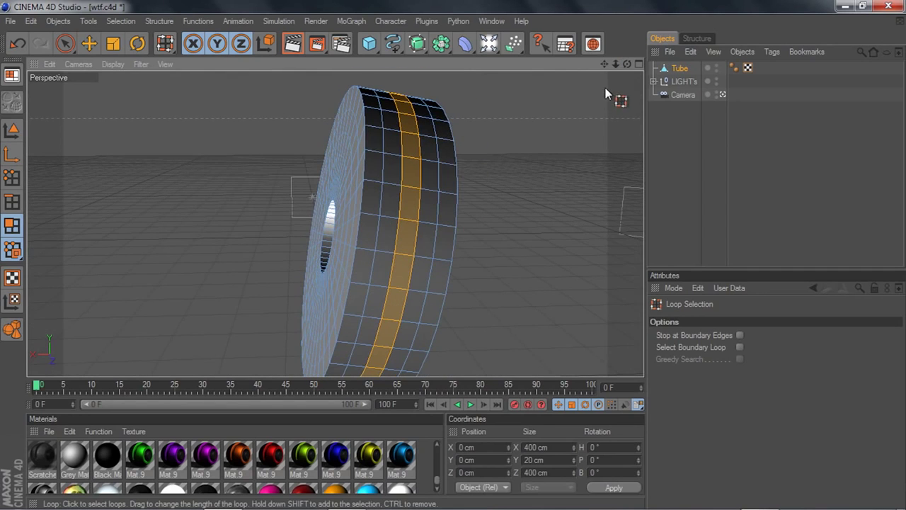
pyautogui.scroll(1, 432, 161)
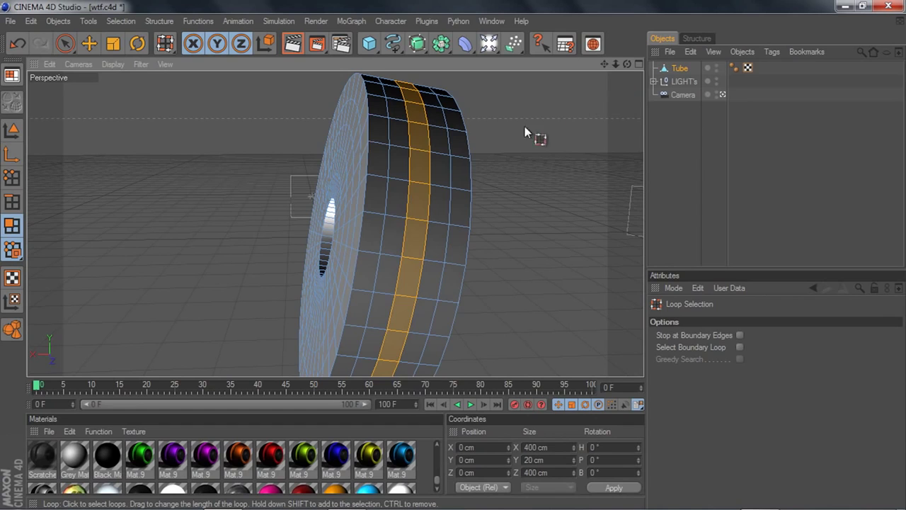
pyautogui.keyDown('shift'); pyautogui.click(402, 149); pyautogui.keyUp('shift')
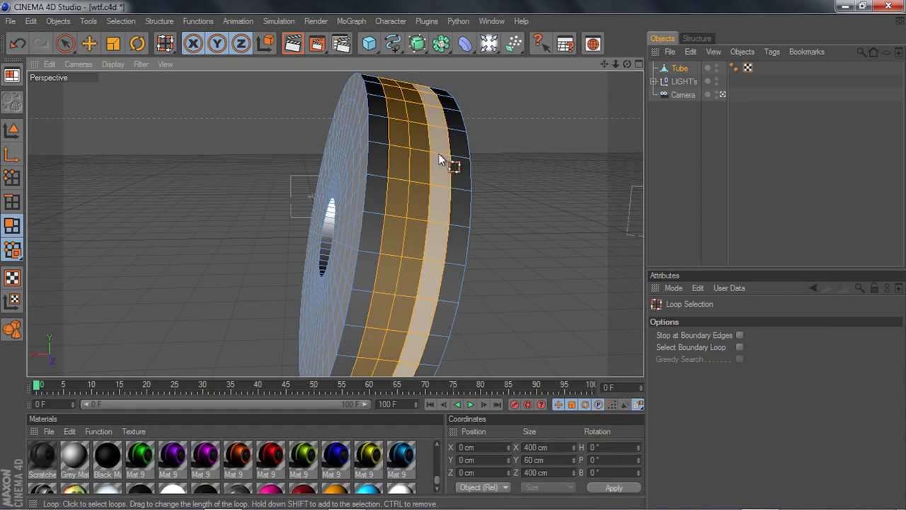
pyautogui.keyDown('shift'); pyautogui.click(439, 153); pyautogui.keyUp('shift')
# Step: Activate the Extrude tool for the three selected rim loops
pyautogui.moveTo(627, 64); pyautogui.dragTo(623, 21)
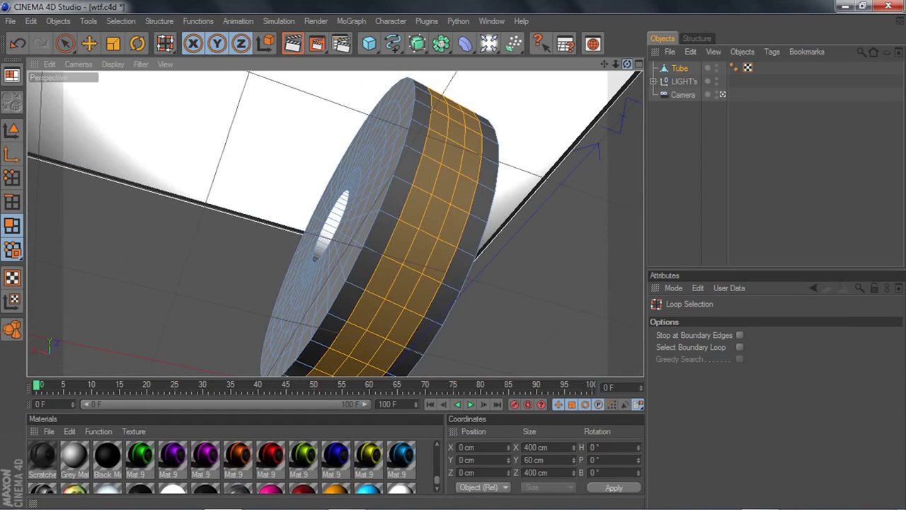
pyautogui.moveTo(627, 64)
pyautogui.mouseDown()
pyautogui.moveTo(616, 42)
pyautogui.moveTo(627, 85)
pyautogui.moveTo(659, 71)
pyautogui.moveTo(628, 78)
pyautogui.moveTo(613, 66)
pyautogui.moveTo(632, 69)
pyautogui.mouseUp()
pyautogui.scroll(-1, 558, 142)
pyautogui.rightClick(520, 131)
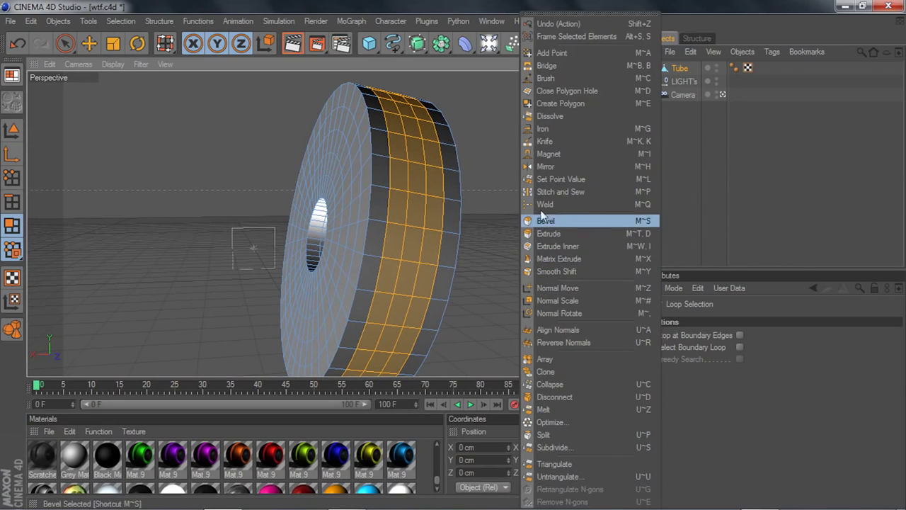
pyautogui.click(506, 97)
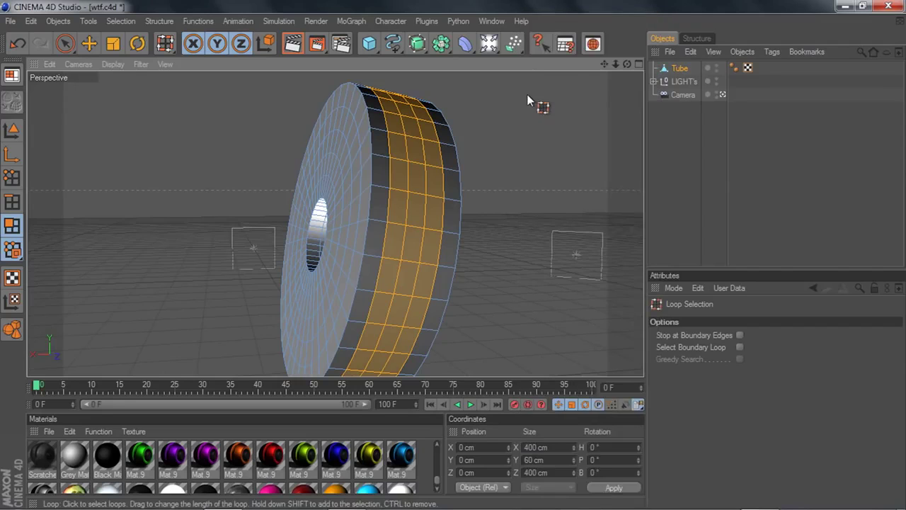
pyautogui.rightClick(527, 94)
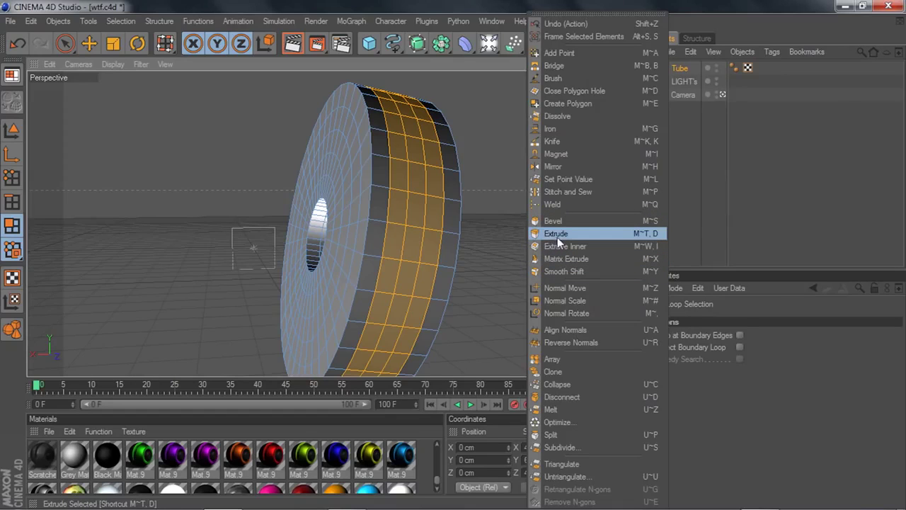
pyautogui.click(558, 235)
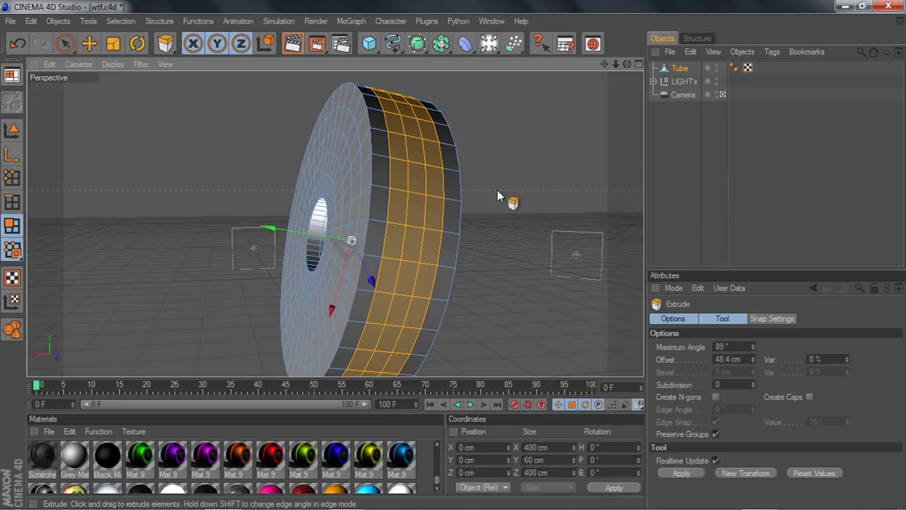
# Step: Try to bevel the three selected rim loops with about 15.1 cm extrusion and inner offset, and examine the shape from several sides
pyautogui.rightClick(531, 109)
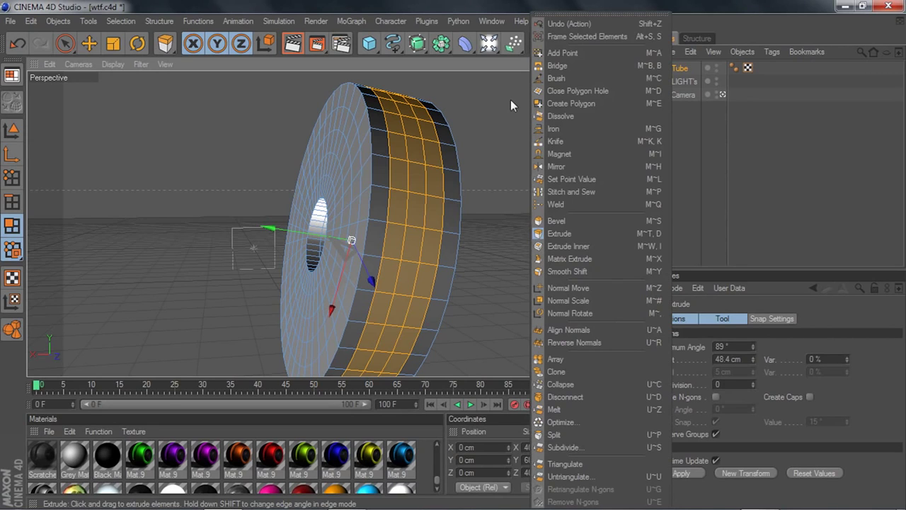
pyautogui.click(557, 221)
pyautogui.moveTo(626, 65); pyautogui.dragTo(661, 60)
pyautogui.scroll(1, 592, 107)
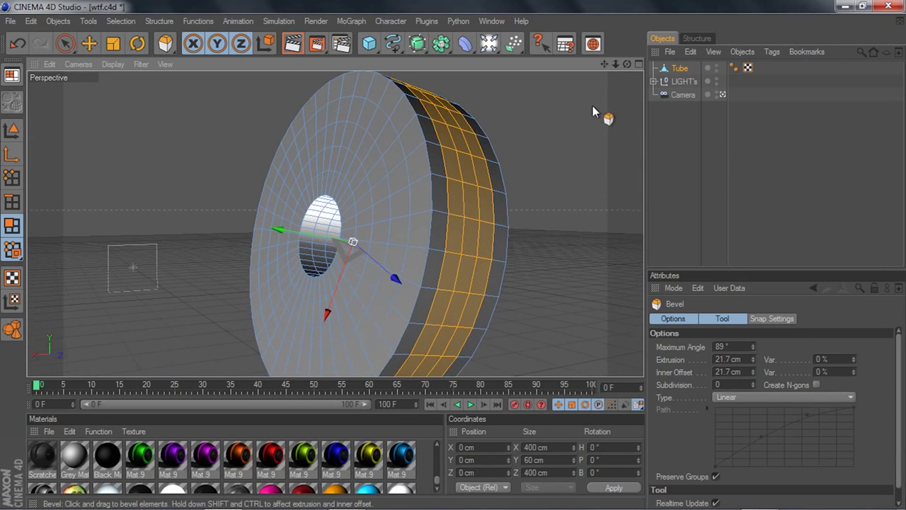
pyautogui.moveTo(604, 65); pyautogui.dragTo(580, 61)
pyautogui.rightClick(557, 129)
pyautogui.click(580, 222)
pyautogui.moveTo(524, 152); pyautogui.dragTo(567, 152)
pyautogui.scroll(2, 446, 168)
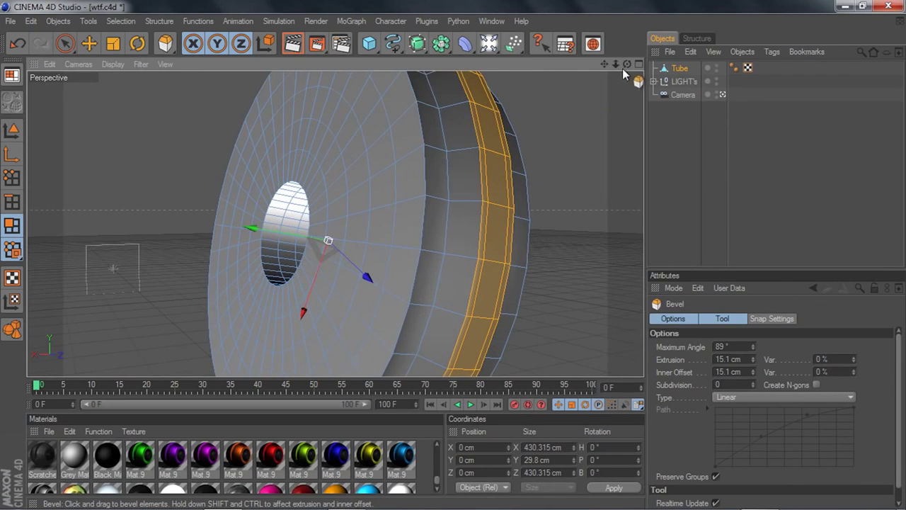
pyautogui.moveTo(627, 65); pyautogui.dragTo(432, 159)
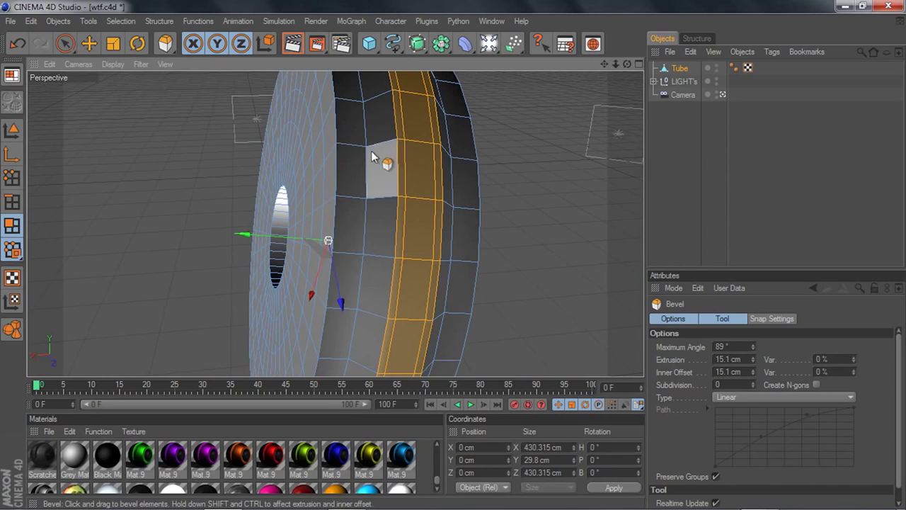
pyautogui.moveTo(624, 65); pyautogui.dragTo(583, 142)
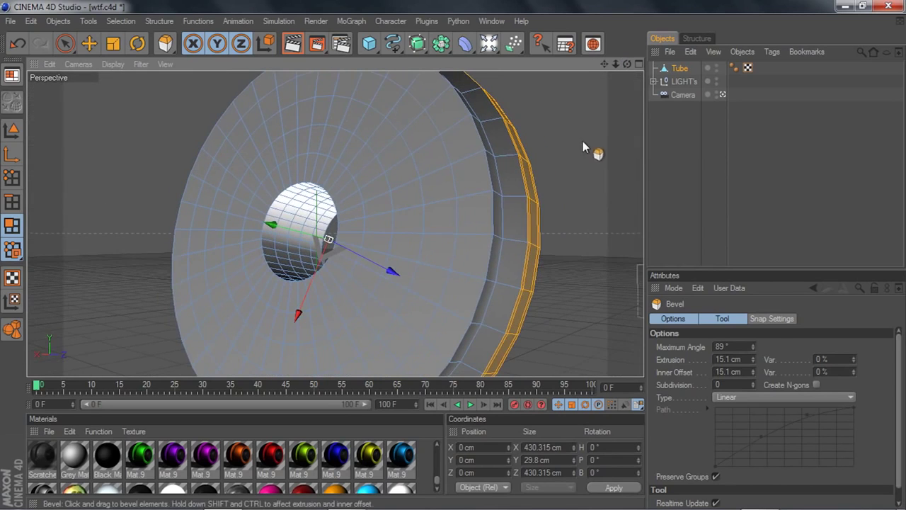
pyautogui.moveTo(627, 65); pyautogui.dragTo(513, 143)
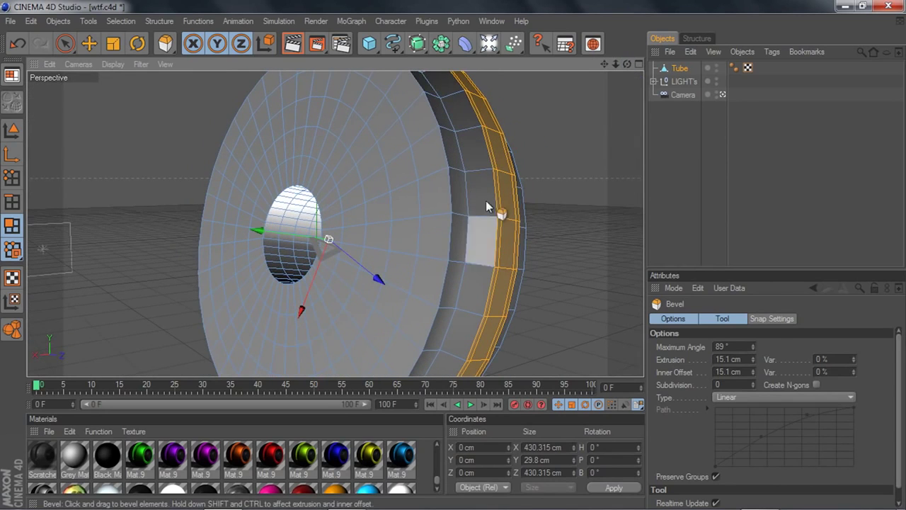
# Step: Undo the bevel, try a smaller one of about 4.4 cm on the same loops, and undo that too
pyautogui.hotkey('ctrl', 'z')
pyautogui.moveTo(533, 158); pyautogui.dragTo(553, 158)
pyautogui.hotkey('ctrl', 'z')
# Step: Try to extrude the three selected rim loops by about 1.1 cm, and undo the extrusion
pyautogui.rightClick(536, 158)
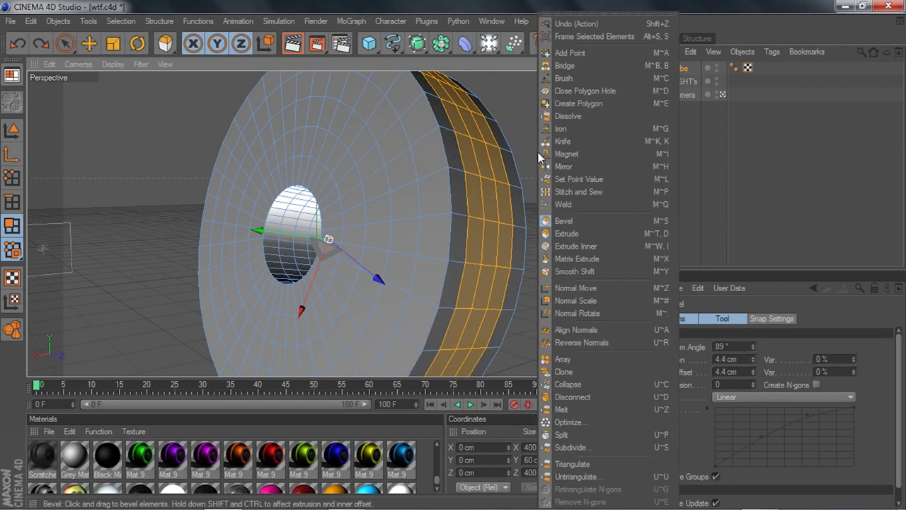
pyautogui.click(564, 232)
pyautogui.scroll(-1, 560, 176)
pyautogui.moveTo(543, 173)
pyautogui.mouseDown()
pyautogui.moveTo(590, 173)
pyautogui.moveTo(478, 172)
pyautogui.moveTo(543, 173)
pyautogui.mouseUp()
pyautogui.hotkey('ctrl', 'z')
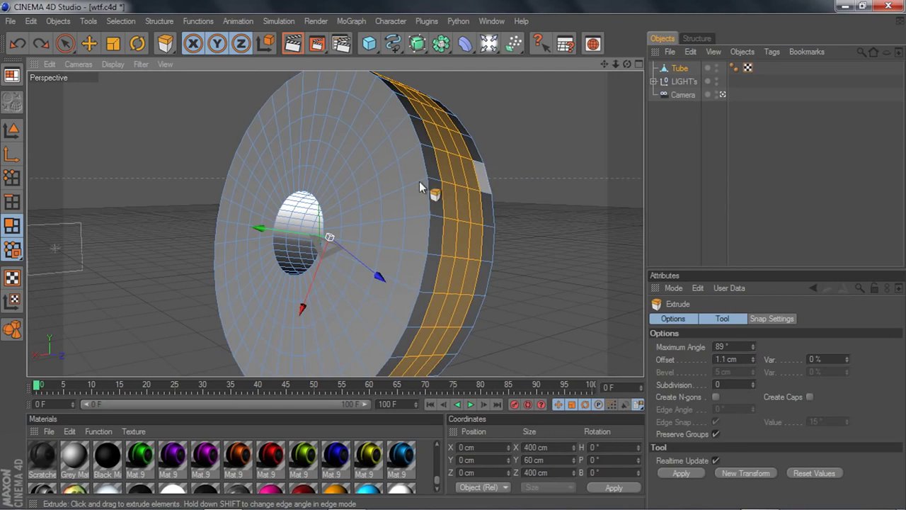
# Step: Try to move the selected rim loops sideways out of the tube, and undo the moves
pyautogui.moveTo(317, 241); pyautogui.dragTo(260, 240)
pyautogui.moveTo(260, 282); pyautogui.dragTo(219, 281)
pyautogui.hotkey('ctrl', 'z')
pyautogui.hotkey('ctrl', 'z')
pyautogui.hotkey('ctrl', 'z')
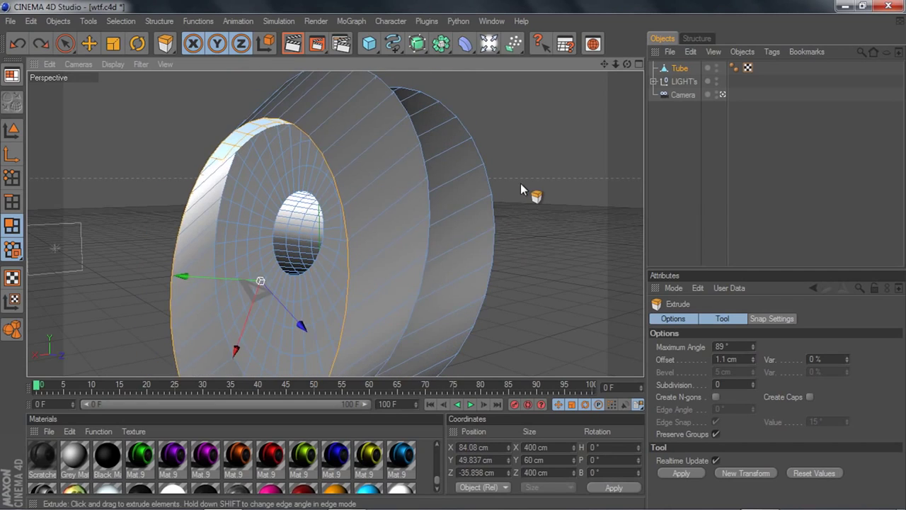
pyautogui.hotkey('ctrl', 'z')
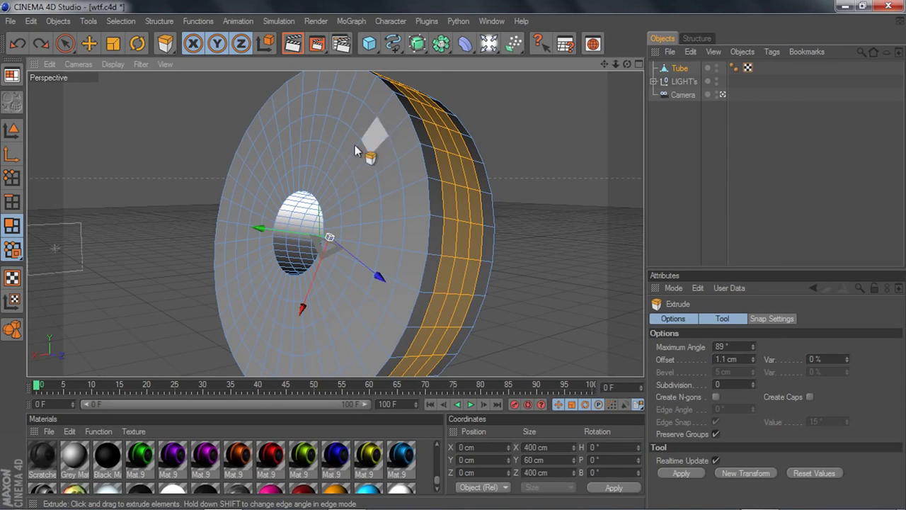
# Step: Extrude the selected rim loops by about 54.2 cm as a trial, and undo it
pyautogui.scroll(-1, 572, 118)
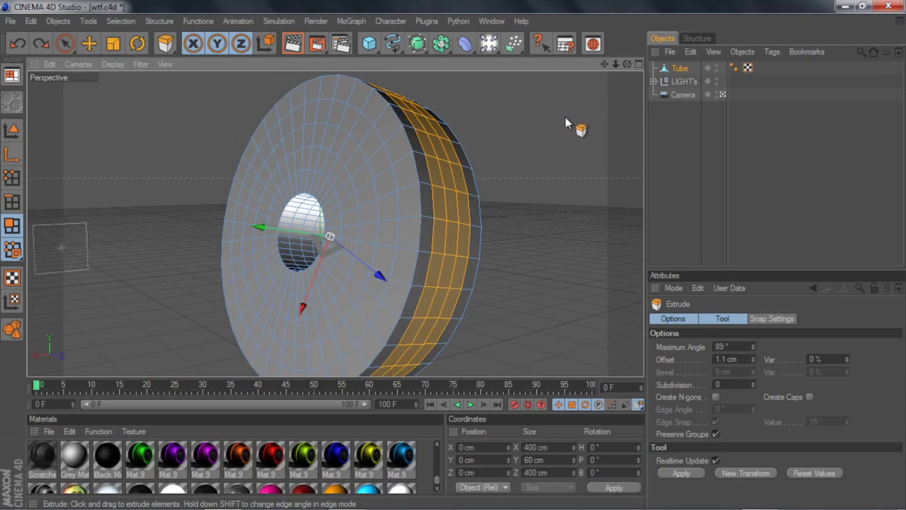
pyautogui.moveTo(566, 118); pyautogui.dragTo(604, 119)
pyautogui.hotkey('ctrl', 'z')
# Step: Try Extrude Inner on the selected rim loops with an offset of about 3.5 cm, and undo it
pyautogui.rightClick(536, 156)
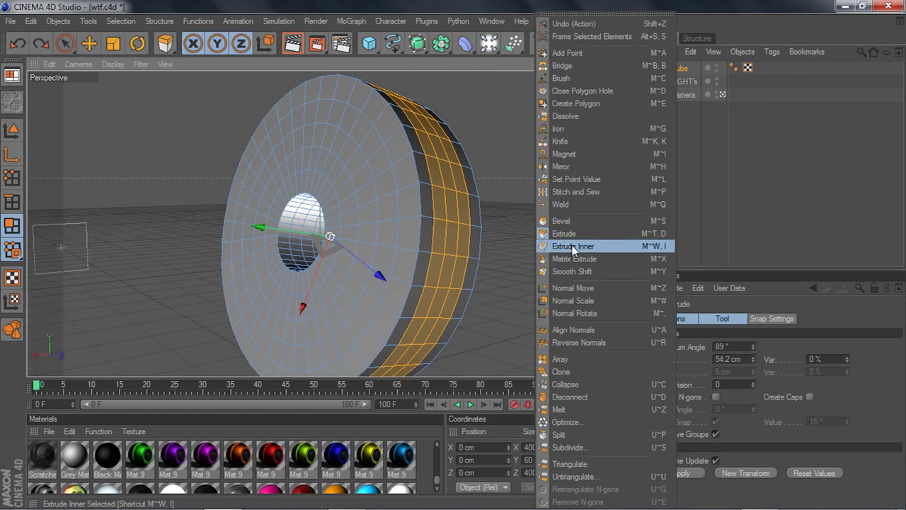
pyautogui.click(573, 245)
pyautogui.moveTo(627, 64); pyautogui.dragTo(479, 164)
pyautogui.rightClick(506, 162)
pyautogui.click(475, 165)
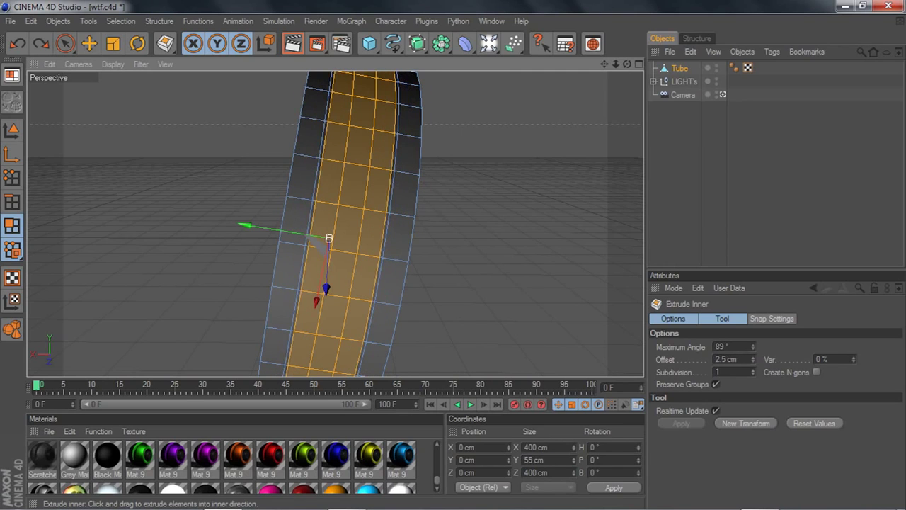
pyautogui.hotkey('ctrl', 'z')
# Step: Try a regular Extrude on the three selected loops for comparison with Extrude Inner, and undo it
pyautogui.scroll(2, 461, 162)
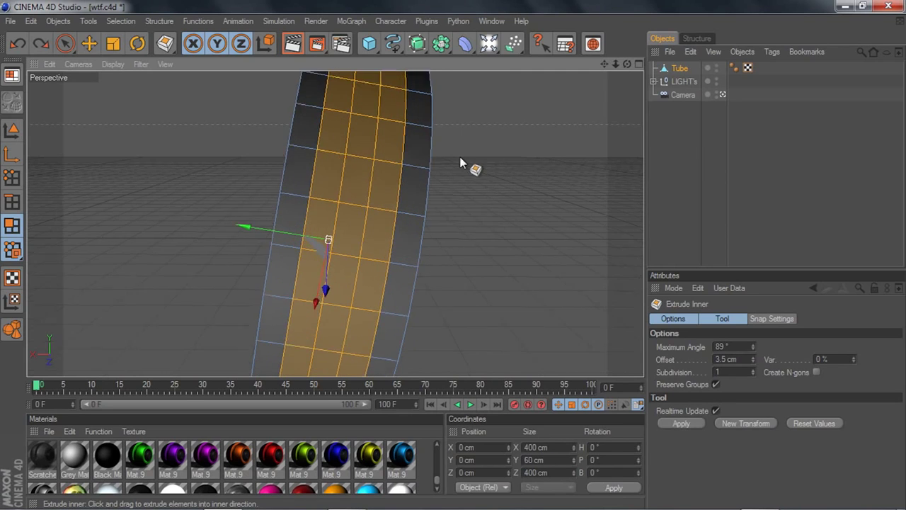
pyautogui.rightClick(93, 140)
pyautogui.click(134, 234)
pyautogui.moveTo(117, 192); pyautogui.dragTo(137, 202)
pyautogui.hotkey('ctrl', 'z')
# Step: Apply Extrude Inner to the three selected rim loops with an offset of about 8.8 cm
pyautogui.rightClick(117, 190)
pyautogui.click(129, 247)
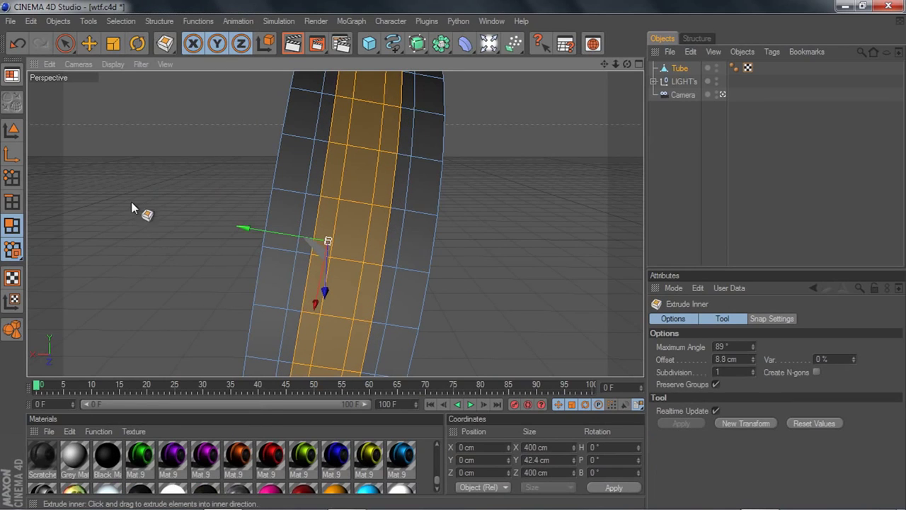
# Step: Try extruding the inset rim loops with an offset of about -7 cm, and undo it together with the preceding Extrude Inner
pyautogui.rightClick(133, 204)
pyautogui.click(156, 235)
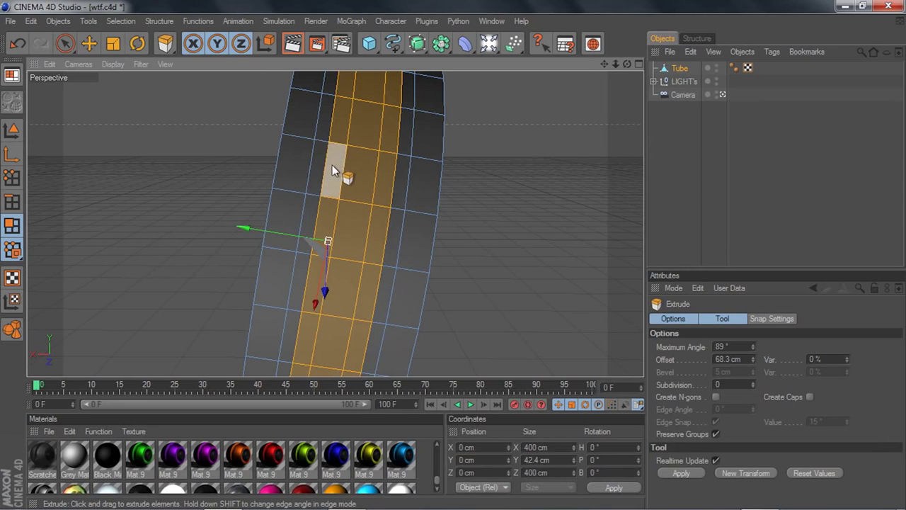
pyautogui.moveTo(347, 234); pyautogui.dragTo(328, 241)
pyautogui.moveTo(154, 164); pyautogui.dragTo(133, 164)
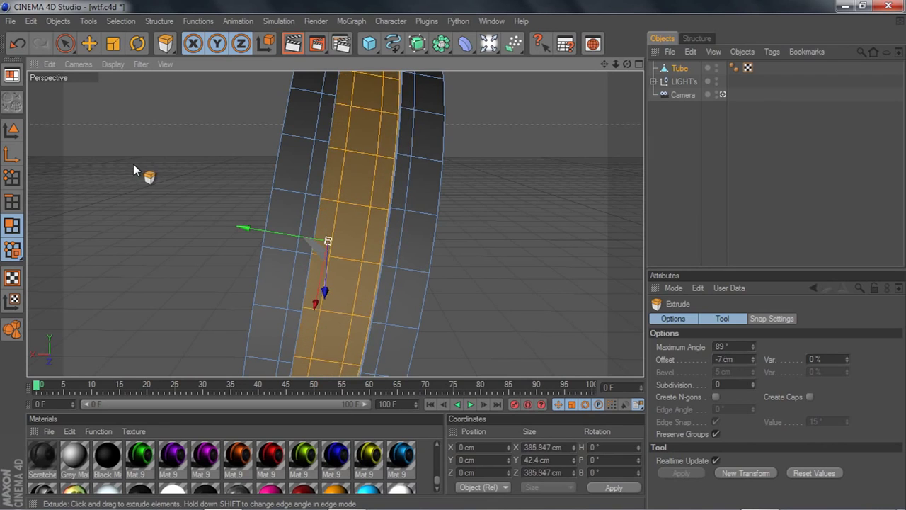
pyautogui.hotkey('ctrl', 'z')
pyautogui.hotkey('ctrl', 'z')
pyautogui.hotkey('ctrl', 'z')
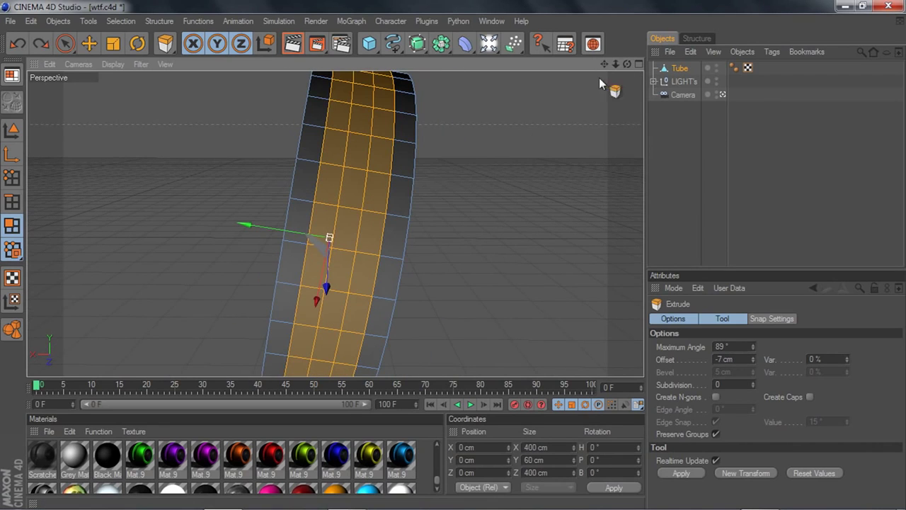
# Step: Apply Extrude Inner to the three selected rim loops with an offset of about 8.3 cm
pyautogui.scroll(3, 520, 146)
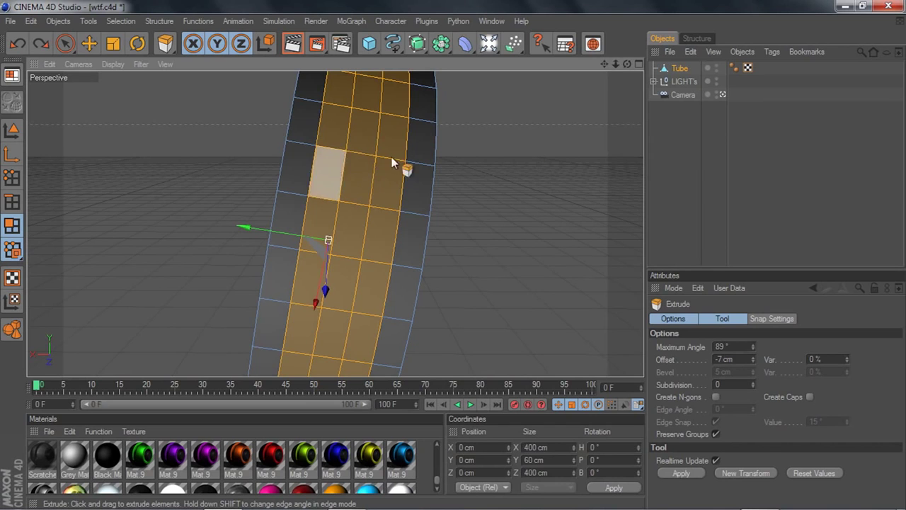
pyautogui.rightClick(524, 172)
pyautogui.click(555, 247)
pyautogui.moveTo(531, 176); pyautogui.dragTo(560, 177)
# Step: Try Smooth Shift on the inset rim loops with an offset of about -6 cm, and undo it
pyautogui.rightClick(531, 176)
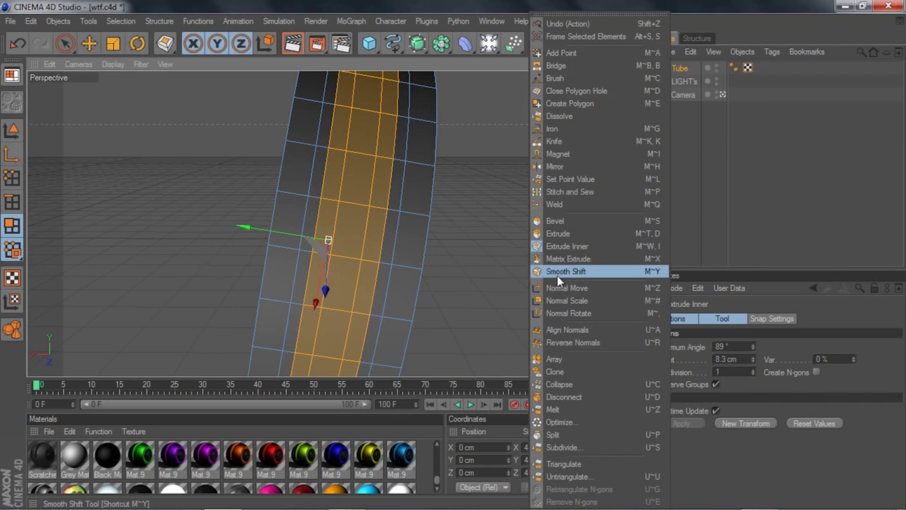
pyautogui.click(557, 275)
pyautogui.moveTo(540, 209); pyautogui.dragTo(528, 208)
pyautogui.hotkey('ctrl', 'z')
# Step: Extrude the inset rim loops outward to form a raised band around the tube
pyautogui.rightClick(527, 193)
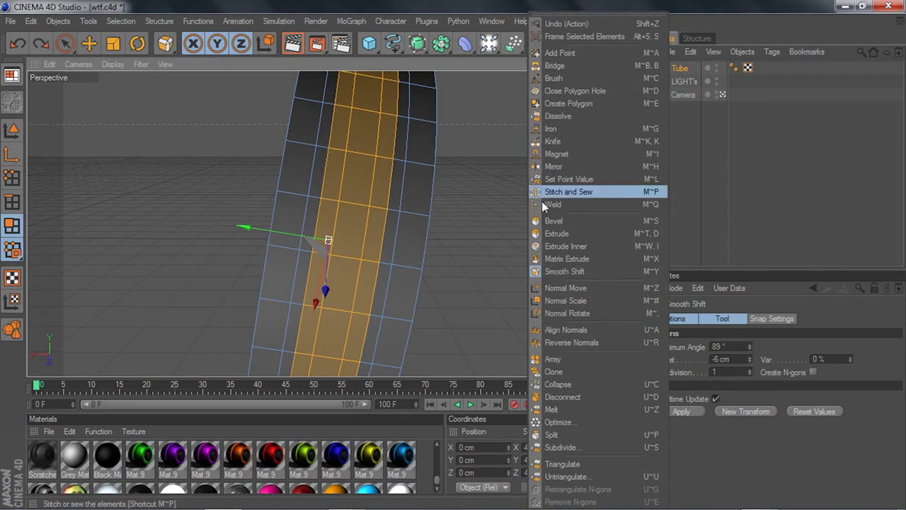
pyautogui.click(555, 230)
pyautogui.scroll(-2, 555, 152)
pyautogui.moveTo(585, 158); pyautogui.dragTo(543, 139)
# Step: Inset the raised band by about 3.6 cm with Extrude Inner, and extrude the inset polygons outward
pyautogui.moveTo(626, 65); pyautogui.dragTo(648, 55)
pyautogui.rightClick(572, 147)
pyautogui.click(597, 246)
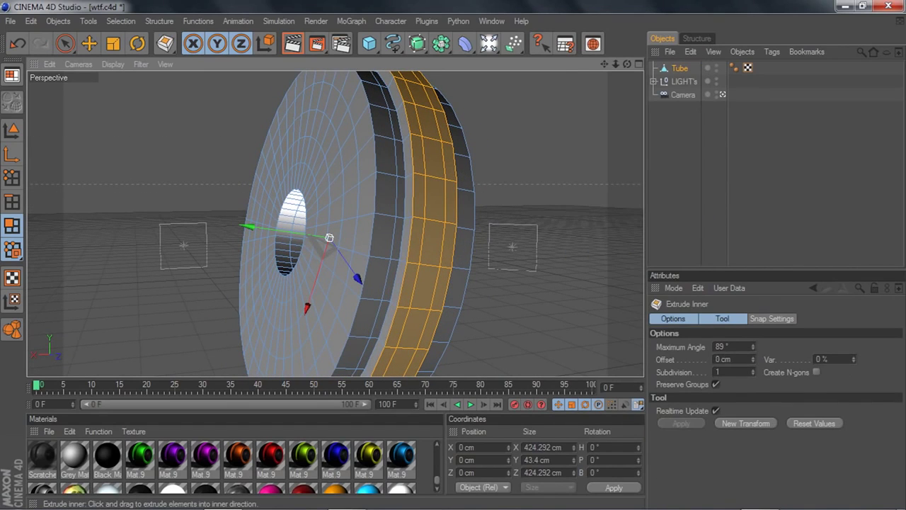
pyautogui.rightClick(574, 252)
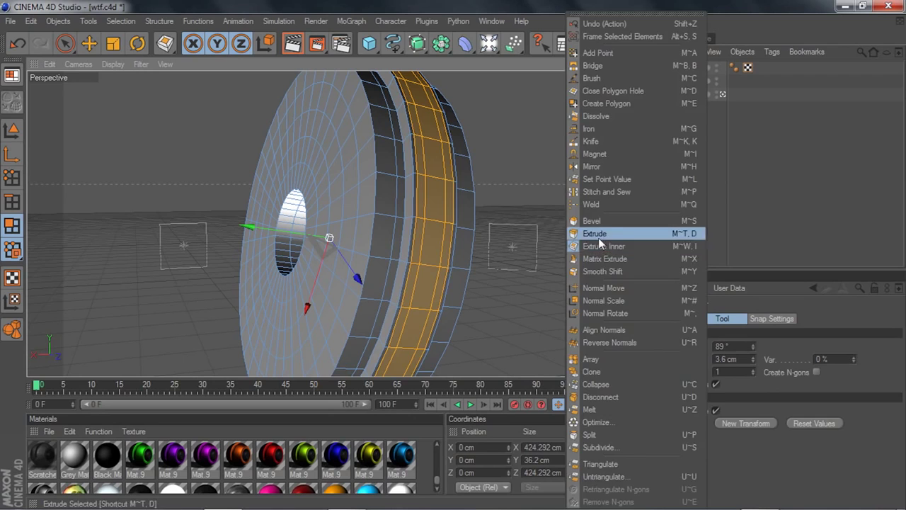
pyautogui.click(598, 238)
pyautogui.moveTo(547, 221); pyautogui.dragTo(567, 227)
# Step: Inset the outermost band again with Extrude Inner, and extrude it outward by about 9.4 cm
pyautogui.rightClick(541, 222)
pyautogui.click(570, 248)
pyautogui.rightClick(543, 210)
pyautogui.click(571, 238)
pyautogui.moveTo(513, 213); pyautogui.dragTo(518, 213)
pyautogui.scroll(3, 550, 157)
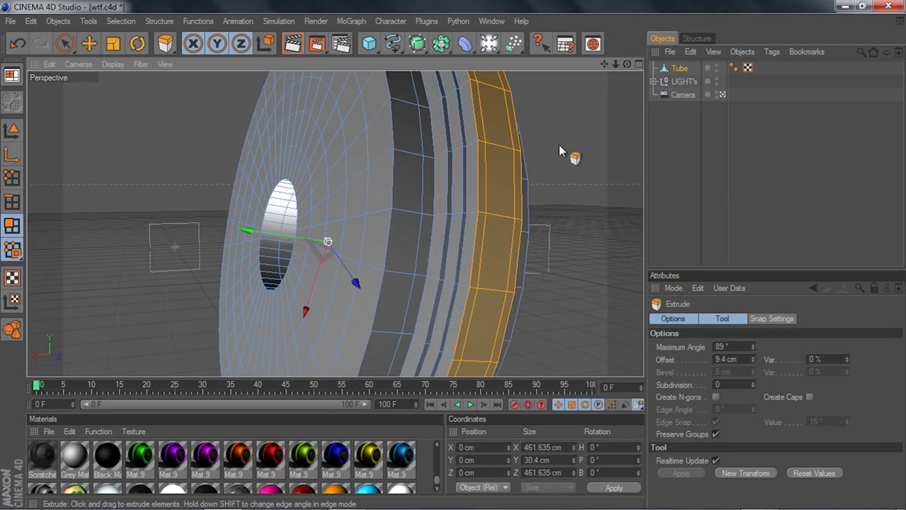
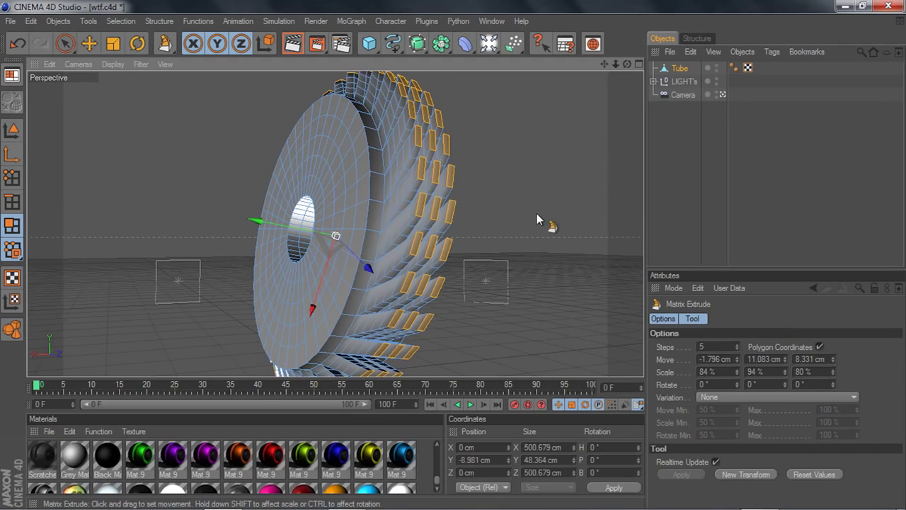
# Step: Reduce the number of Matrix Extrude steps on the rim loops to 0
pyautogui.moveTo(627, 64)
pyautogui.mouseDown()
pyautogui.moveTo(723, 50)
pyautogui.moveTo(658, 67)
pyautogui.moveTo(616, 56)
pyautogui.moveTo(715, 49)
pyautogui.moveTo(793, 64)
pyautogui.moveTo(715, 50)
pyautogui.moveTo(628, 63)
pyautogui.mouseUp()
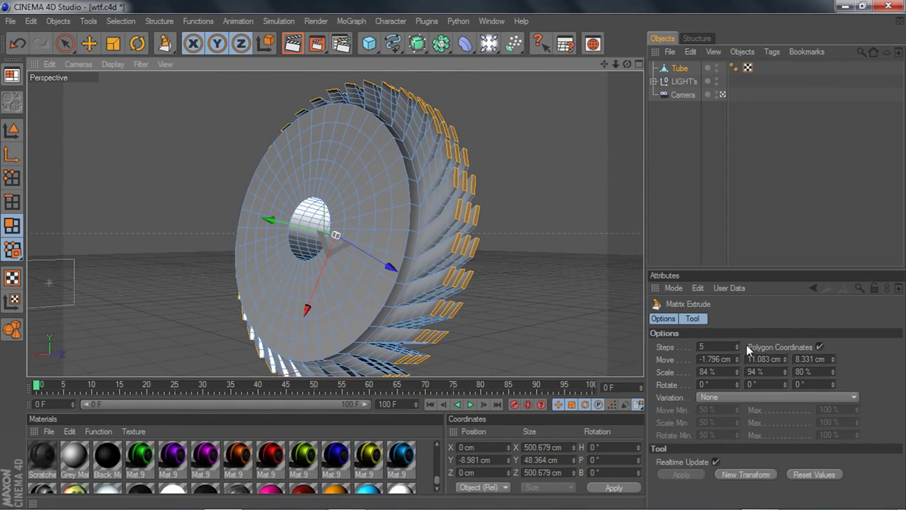
pyautogui.scroll(4, 591, 298)
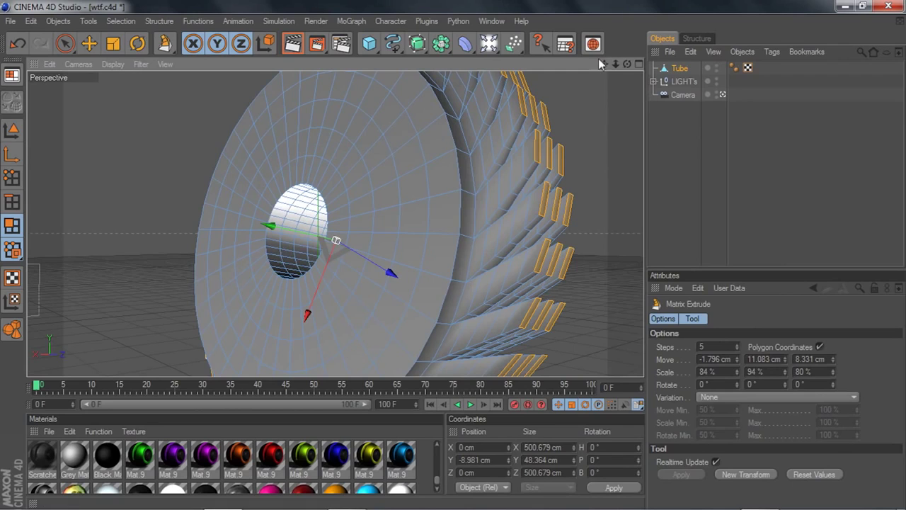
pyautogui.moveTo(604, 65); pyautogui.dragTo(578, 73)
pyautogui.scroll(3, 540, 170)
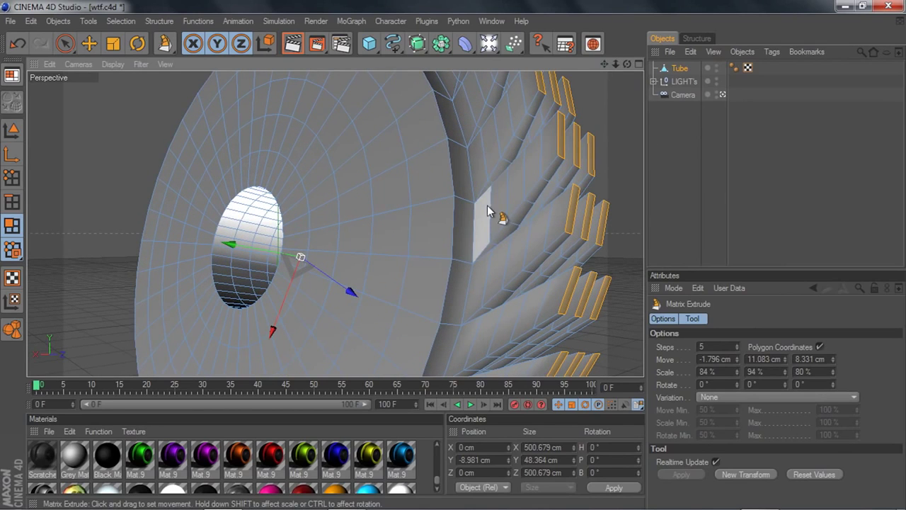
pyautogui.click(738, 350)
pyautogui.click(737, 349)
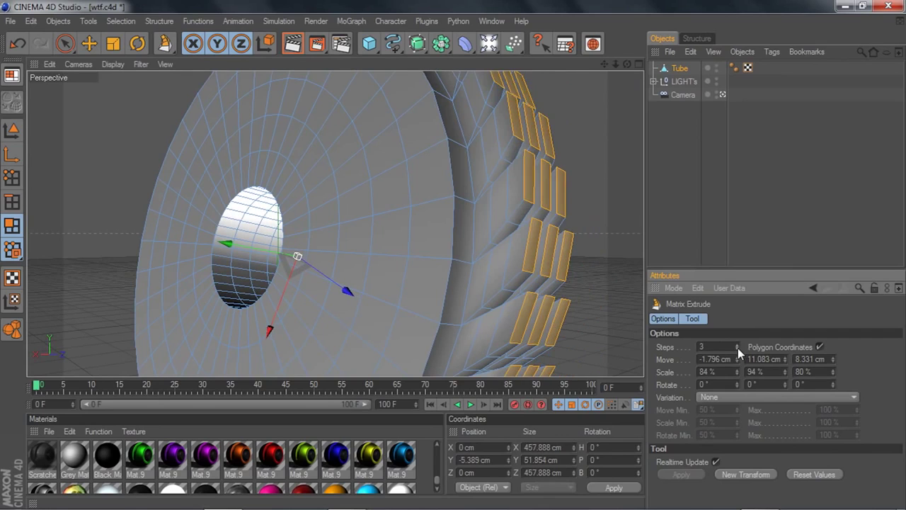
pyautogui.click(738, 350)
pyautogui.click(738, 350)
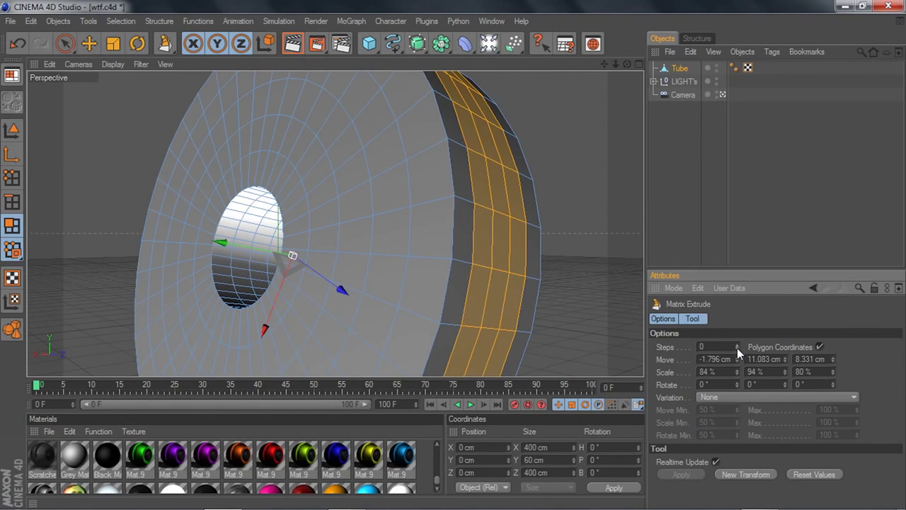
# Step: Raise the Matrix Extrude steps one at a time up to 6, and bring them back to 5
pyautogui.click(736, 345)
pyautogui.click(736, 345)
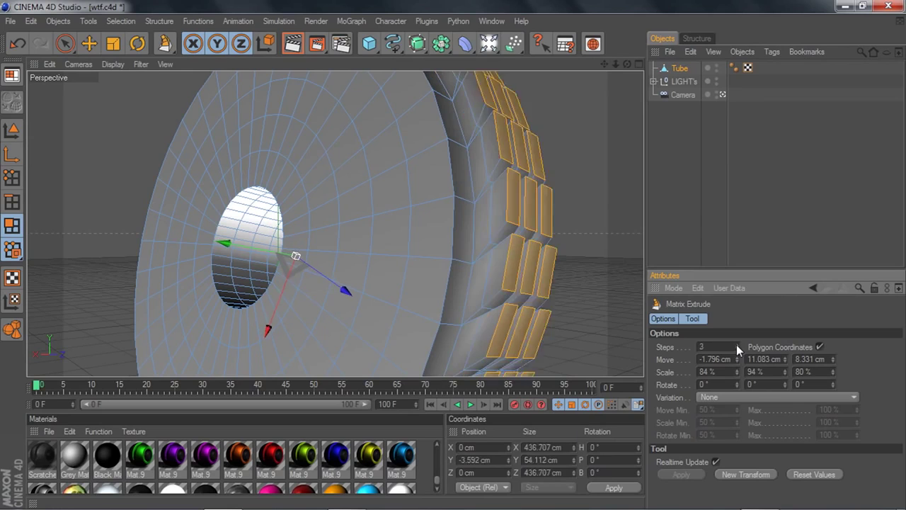
pyautogui.click(736, 345)
pyautogui.click(737, 345)
pyautogui.click(736, 345)
pyautogui.click(736, 345)
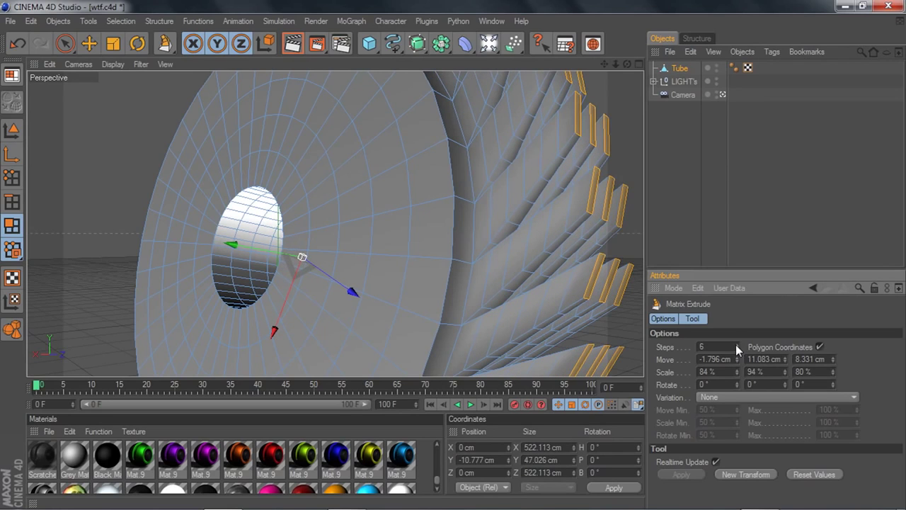
pyautogui.click(738, 349)
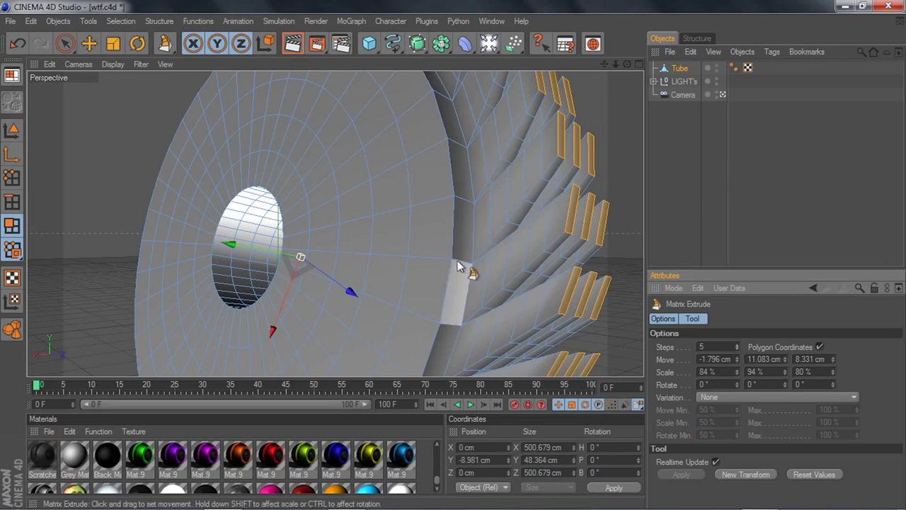
# Step: Enlarge the Matrix Extrude movement to about 34.4 cm in X, 22.2 cm in Y and 16.7 cm in Z
pyautogui.scroll(-3, 540, 177)
pyautogui.moveTo(625, 68); pyautogui.dragTo(627, 64)
pyautogui.scroll(-1, 570, 77)
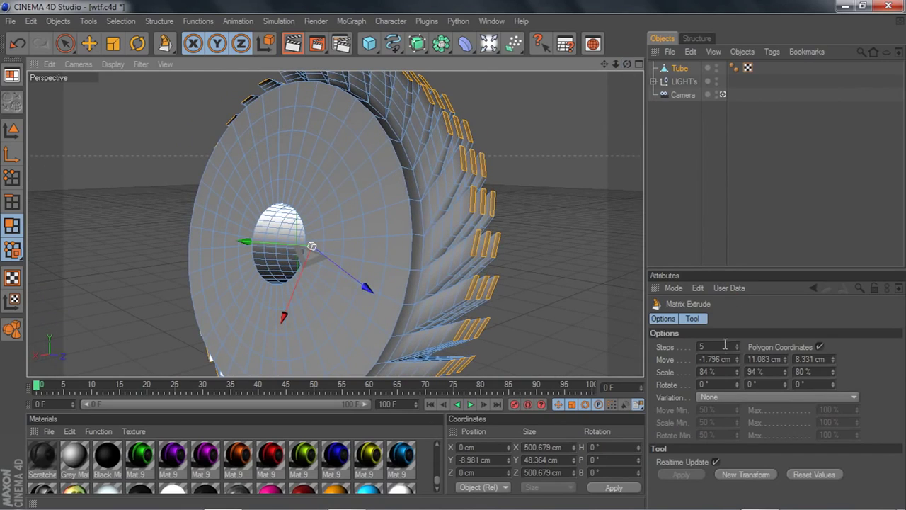
pyautogui.moveTo(737, 359); pyautogui.dragTo(737, 359)
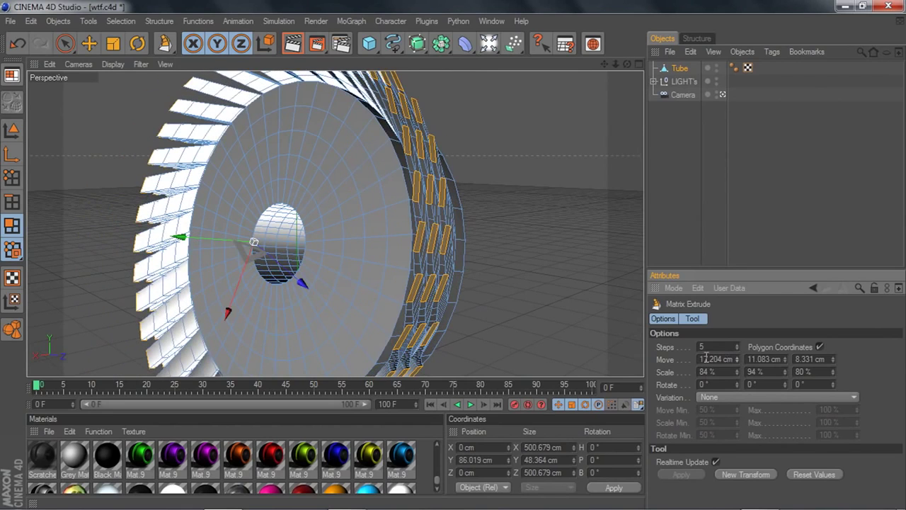
pyautogui.hotkey('ctrl', 'z')
pyautogui.moveTo(551, 258); pyautogui.dragTo(625, 257)
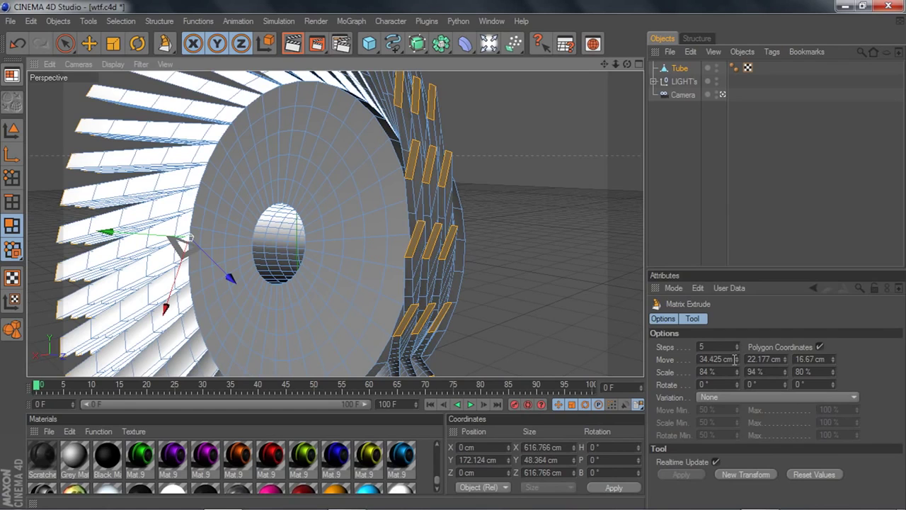
# Step: Reset the Matrix Extrude X movement to 0 cm, and raise it to 2 cm
pyautogui.doubleClick(734, 360)
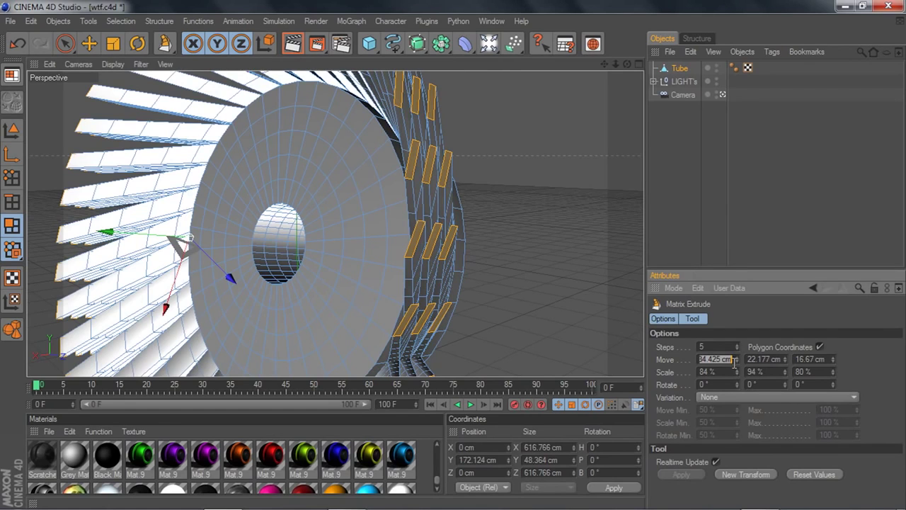
pyautogui.press('Return')
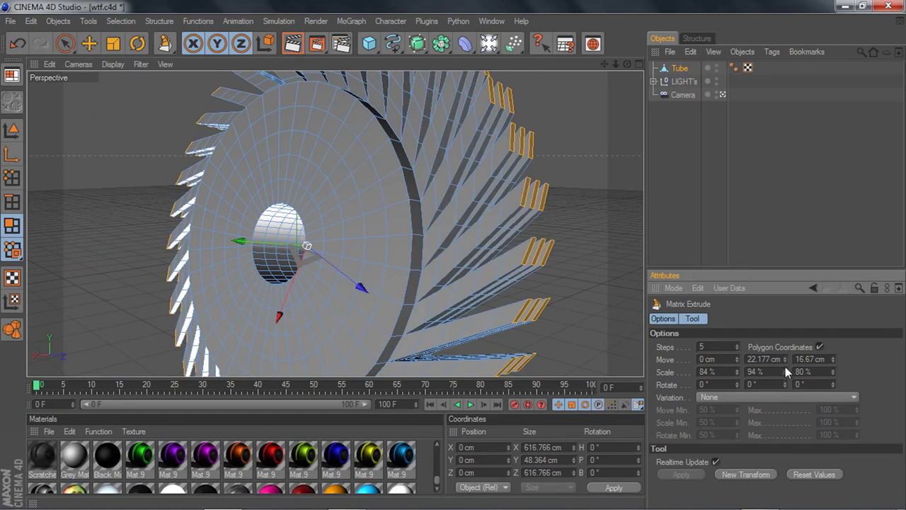
pyautogui.click(736, 357)
pyautogui.click(736, 357)
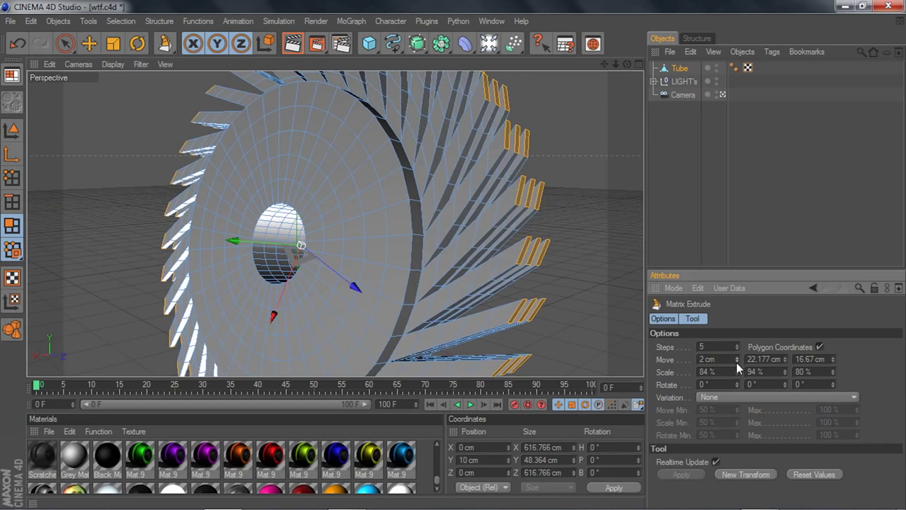
# Step: Set the Matrix Extrude movement to 2 cm in Y and 11.67 cm in Z
pyautogui.moveTo(784, 359)
pyautogui.mouseDown()
pyautogui.moveTo(785, 373)
pyautogui.moveTo(784, 342)
pyautogui.moveTo(786, 360)
pyautogui.mouseUp()
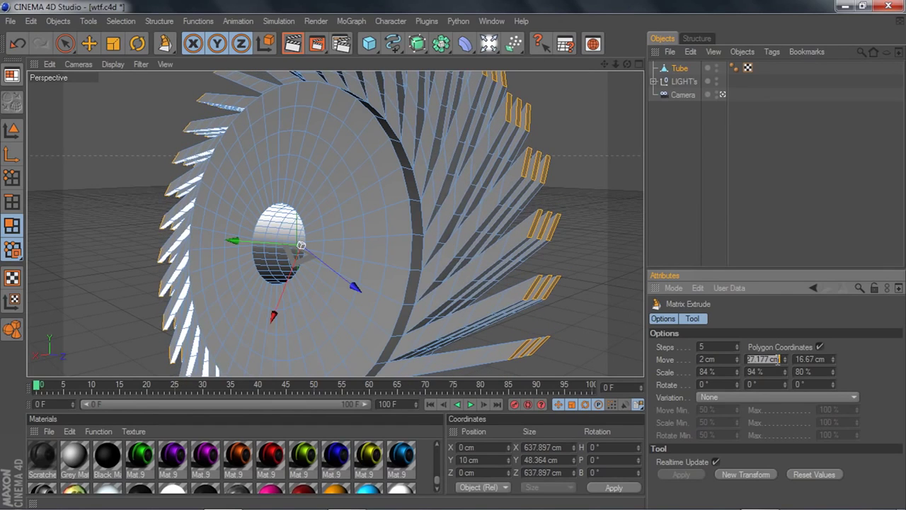
pyautogui.moveTo(628, 64); pyautogui.dragTo(630, 70)
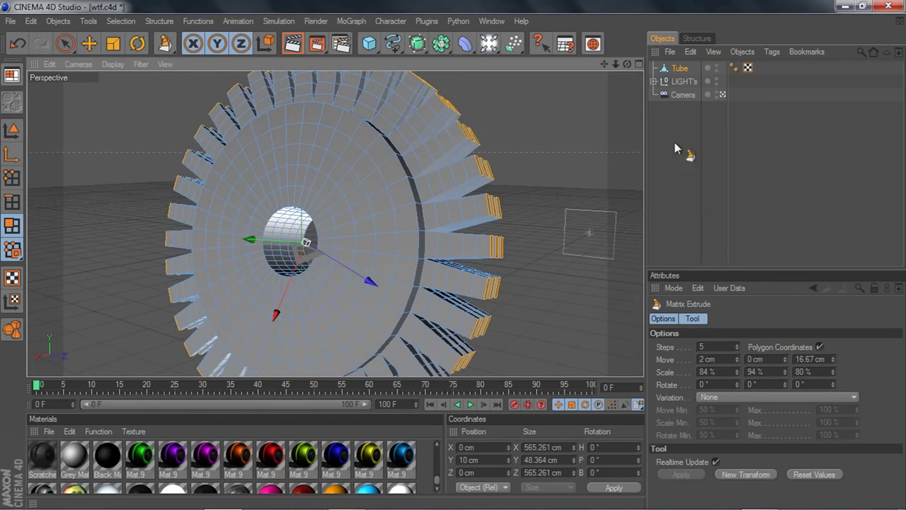
pyautogui.moveTo(785, 359); pyautogui.dragTo(833, 364)
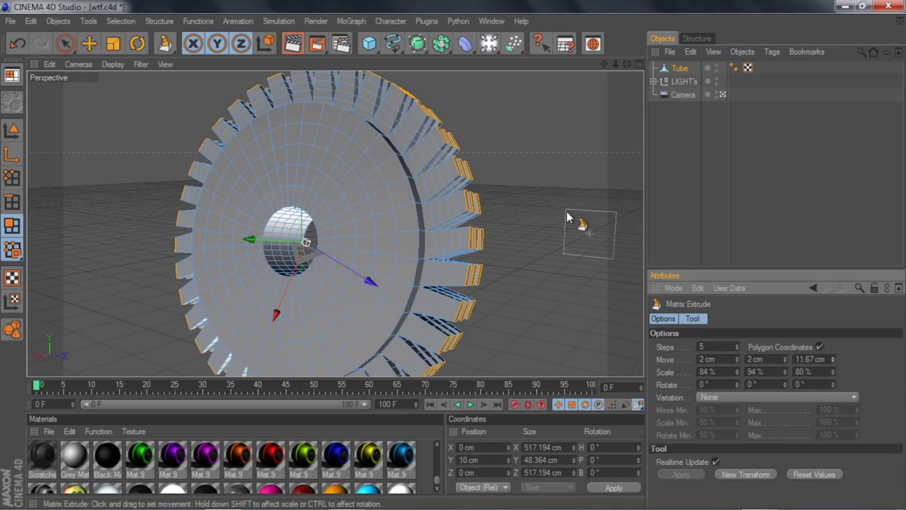
pyautogui.scroll(2, 566, 215)
pyautogui.moveTo(627, 65); pyautogui.dragTo(595, 66)
pyautogui.rightClick(575, 155)
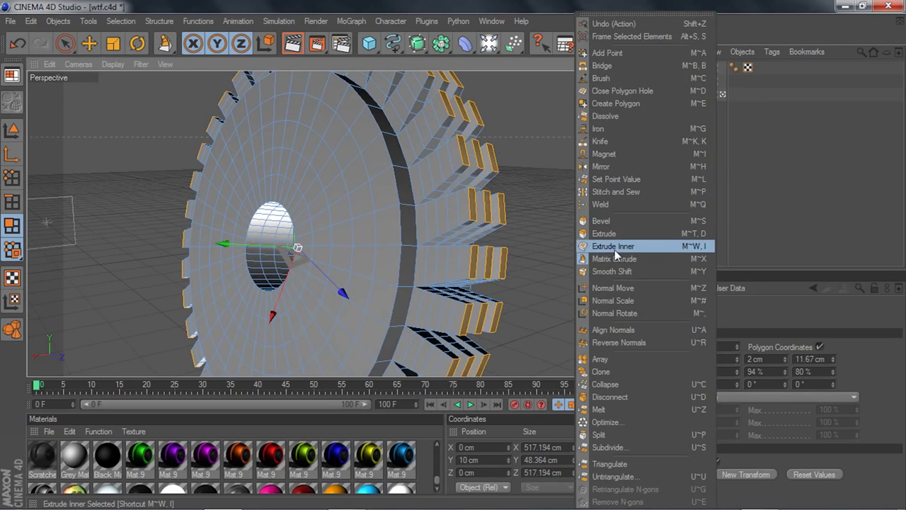
pyautogui.press('x')
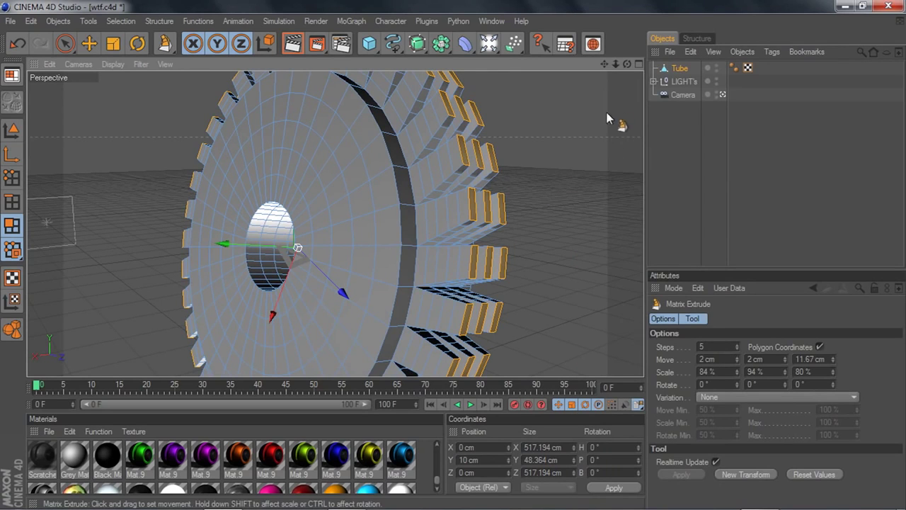
pyautogui.hotkey('ctrl', 'z')
# Step: Try a Matrix Extrude scale of 92 % in X and 97 % in Y, and undo the whole Matrix Extrude
pyautogui.moveTo(627, 64); pyautogui.dragTo(568, 99)
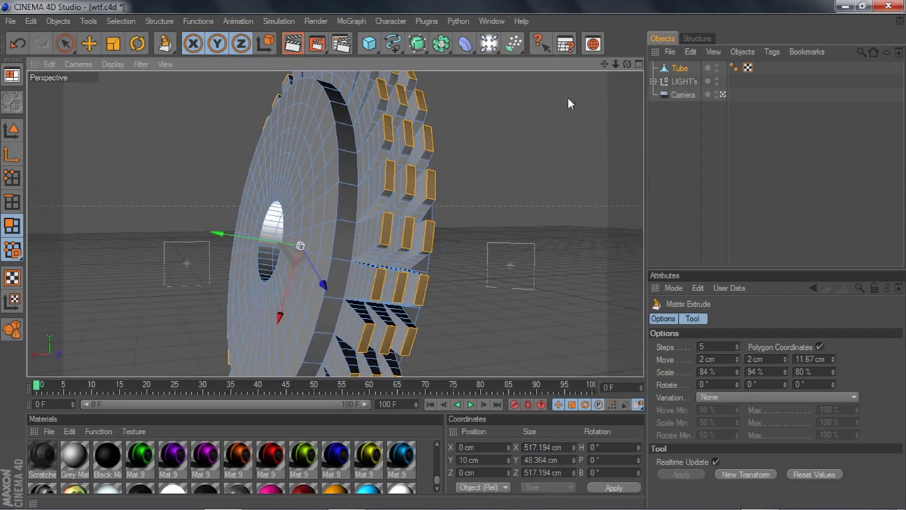
pyautogui.moveTo(737, 371); pyautogui.dragTo(786, 369)
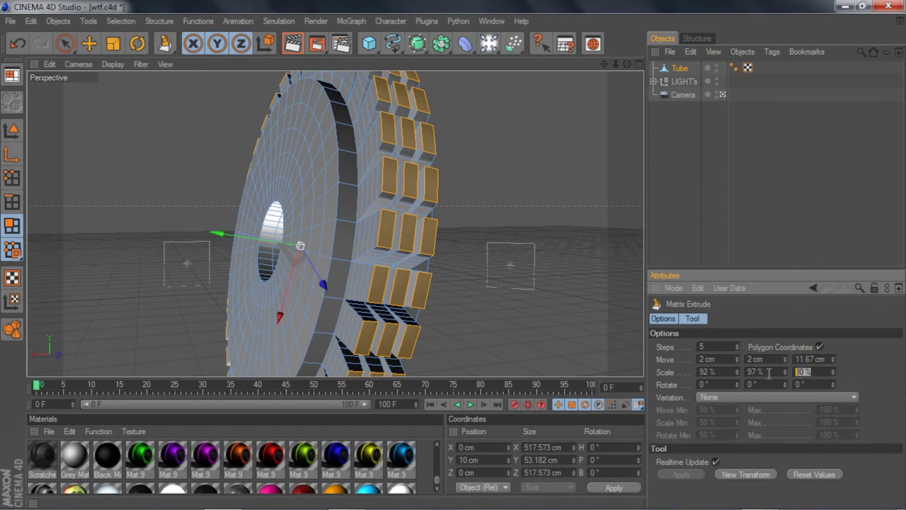
pyautogui.moveTo(786, 374); pyautogui.dragTo(786, 380)
pyautogui.hotkey('ctrl', 'z')
# Step: Try Smooth Shift on the selected rim loops with an offset of about 49.3 cm, and undo it
pyautogui.rightClick(498, 201)
pyautogui.click(528, 273)
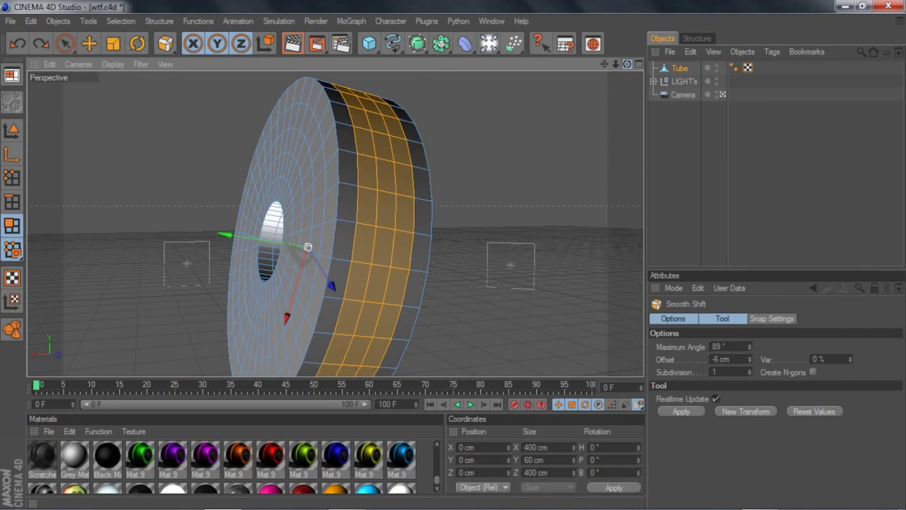
pyautogui.moveTo(627, 64); pyautogui.dragTo(662, 57)
pyautogui.rightClick(560, 141)
pyautogui.click(592, 271)
pyautogui.moveTo(566, 262); pyautogui.dragTo(602, 262)
pyautogui.hotkey('ctrl', 'z')
# Step: Try a regular Extrude on the same rim loops twice to compare it with Smooth Shift, undoing each attempt
pyautogui.rightClick(541, 225)
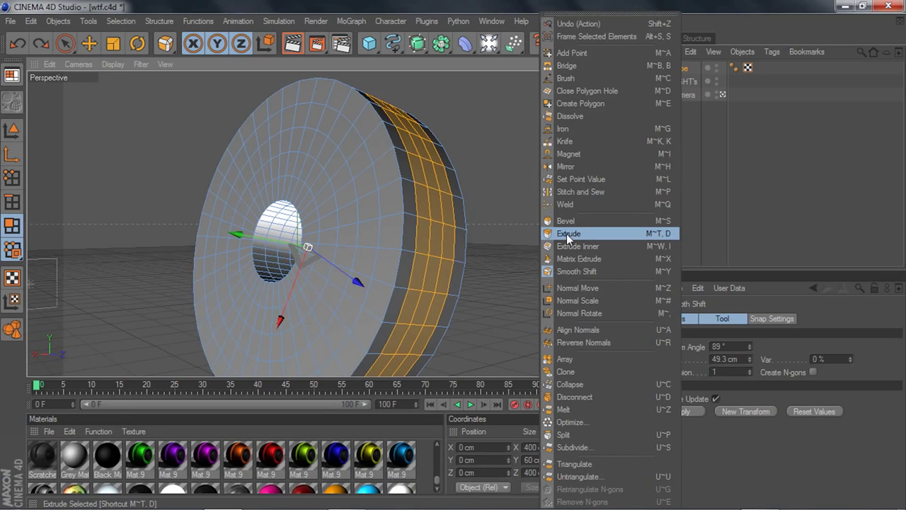
pyautogui.click(566, 234)
pyautogui.moveTo(543, 219)
pyautogui.mouseDown()
pyautogui.moveTo(598, 219)
pyautogui.moveTo(543, 217)
pyautogui.moveTo(559, 217)
pyautogui.moveTo(528, 206)
pyautogui.moveTo(554, 206)
pyautogui.mouseUp()
pyautogui.hotkey('ctrl', 'z')
pyautogui.rightClick(522, 205)
pyautogui.click(539, 234)
pyautogui.hotkey('ctrl', 'z')
# Step: Repeat the Smooth Shift of the rim loops with a 49.3 cm offset for comparison, and undo it
pyautogui.rightClick(526, 203)
pyautogui.click(542, 272)
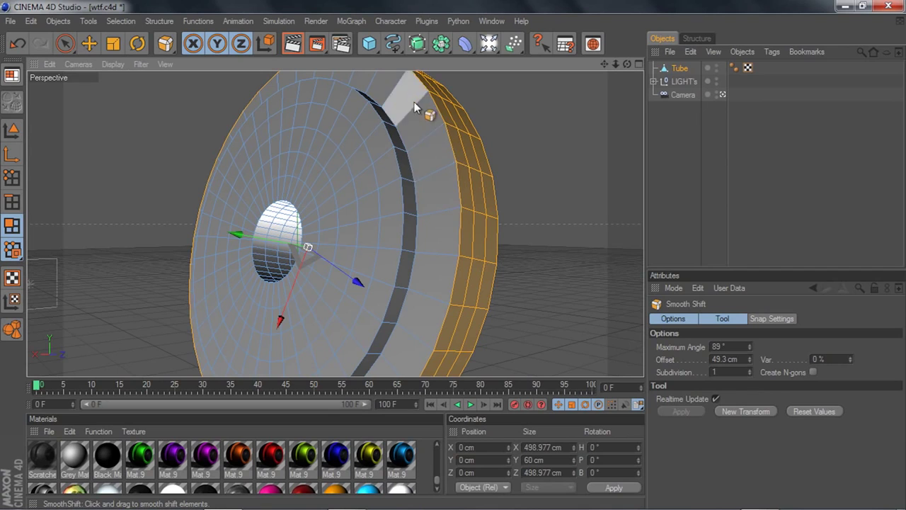
pyautogui.hotkey('ctrl', 'z')
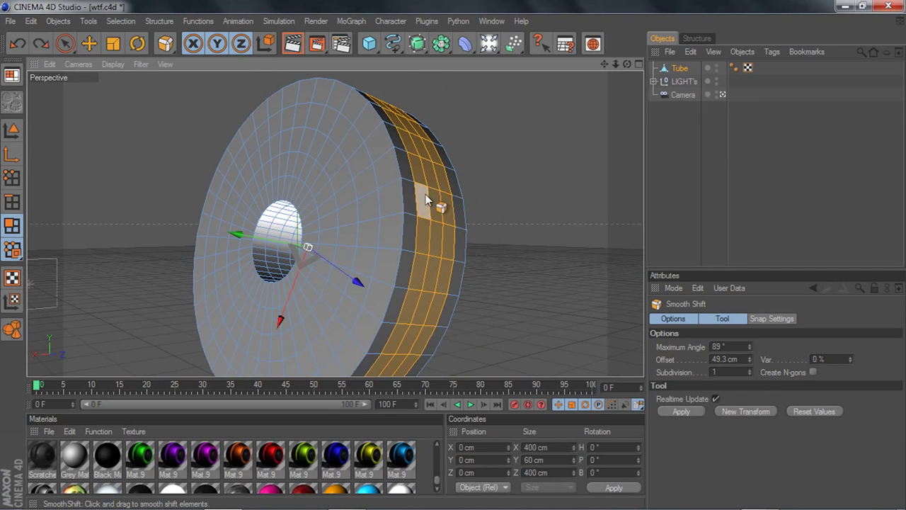
# Step: Extrude the selected rim loops outward by about 47.6 cm
pyautogui.rightClick(531, 197)
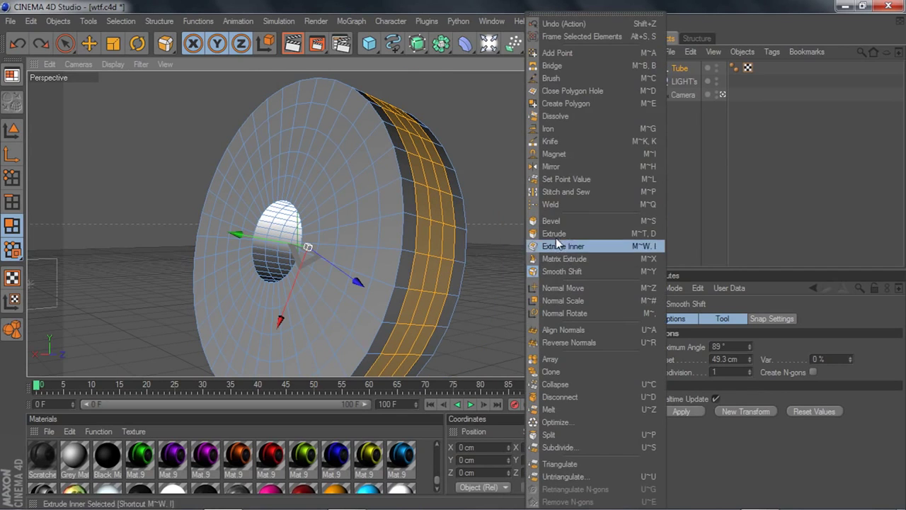
pyautogui.click(554, 235)
pyautogui.moveTo(553, 235); pyautogui.dragTo(588, 235)
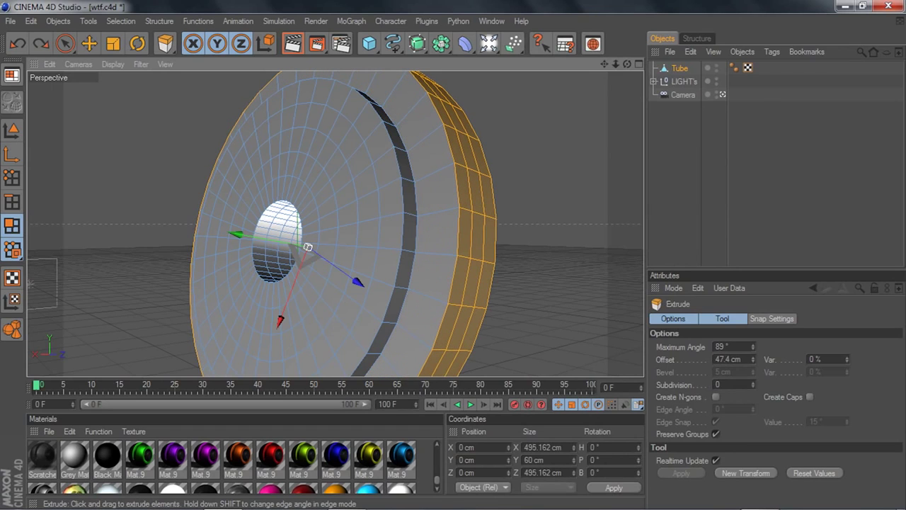
# Step: Add the side wall and adjoining polygon loops of the extruded rim to the selection with Loop Selection
pyautogui.press('u')
pyautogui.press('l')
pyautogui.keyDown('shift'); pyautogui.click(444, 177); pyautogui.keyUp('shift')
pyautogui.keyDown('shift'); pyautogui.click(406, 184); pyautogui.keyUp('shift')
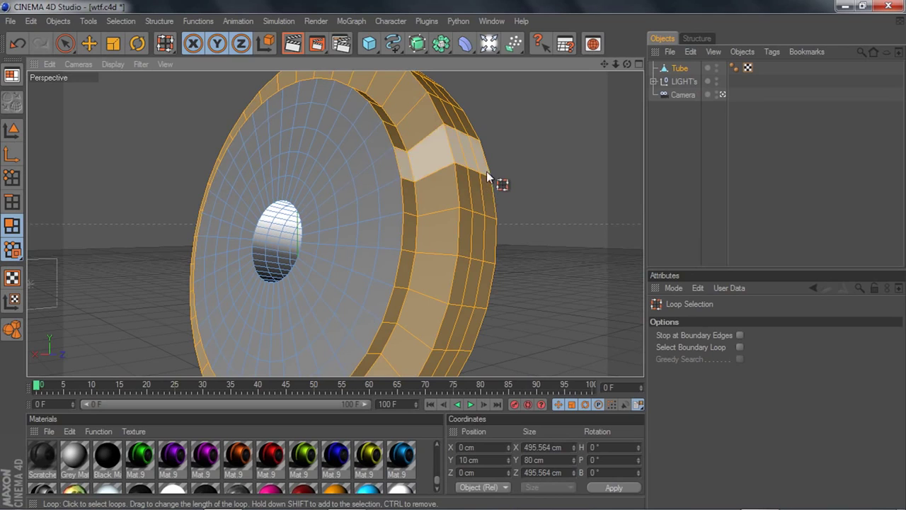
pyautogui.rightClick(551, 186)
pyautogui.click(413, 177)
# Step: Try to Extrude the enlarged loop selection by about 96.7 cm, and undo it
pyautogui.moveTo(627, 64); pyautogui.dragTo(602, 78)
pyautogui.rightClick(548, 152)
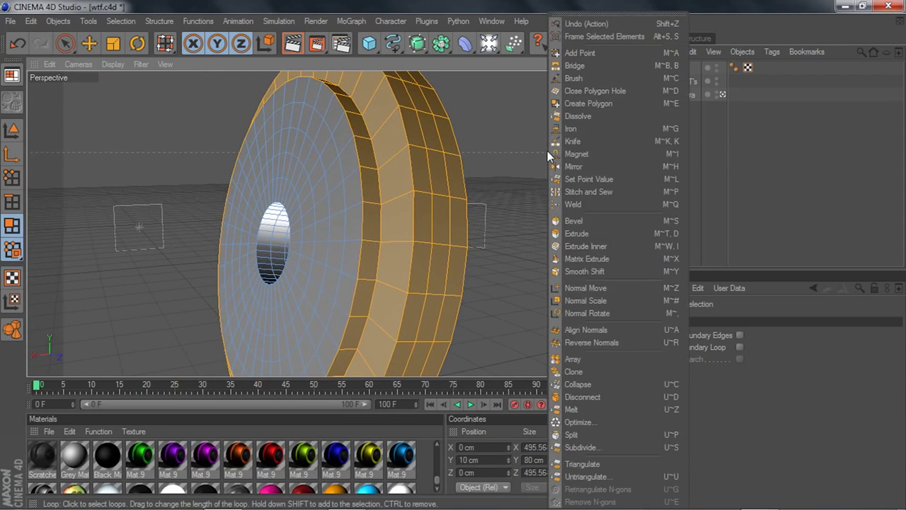
pyautogui.click(575, 233)
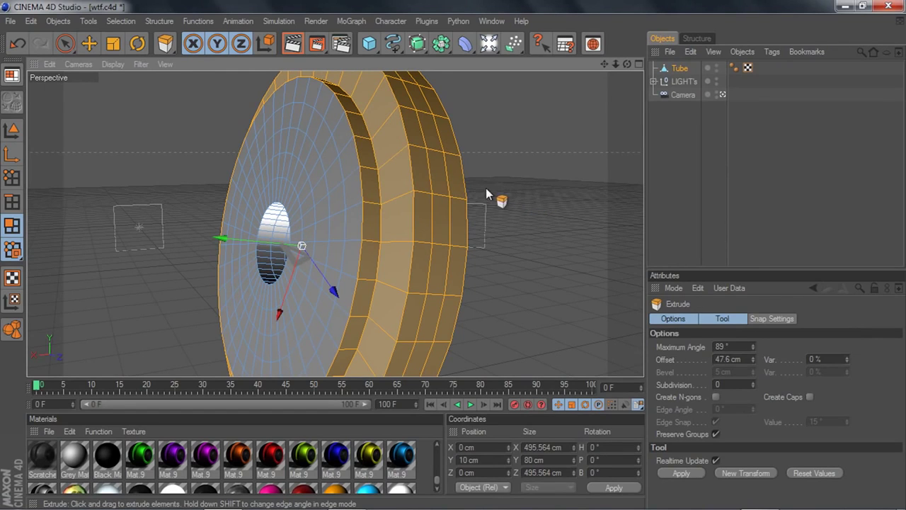
pyautogui.moveTo(368, 213); pyautogui.dragTo(437, 212)
pyautogui.hotkey('ctrl', 'z')
# Step: Try Smooth Shift on the same enlarged loop selection with an offset of about 24.4 cm, and undo it
pyautogui.rightClick(539, 207)
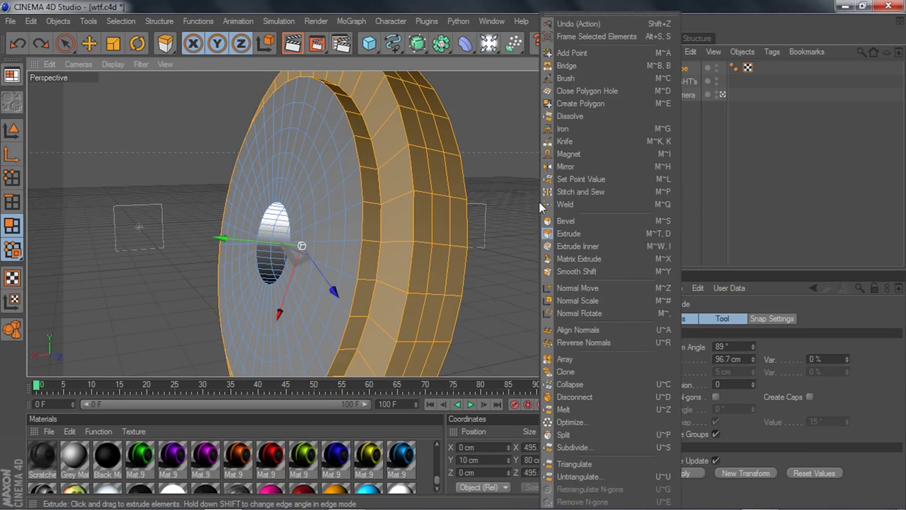
pyautogui.click(574, 271)
pyautogui.scroll(-2, 497, 189)
pyautogui.moveTo(494, 181); pyautogui.dragTo(511, 181)
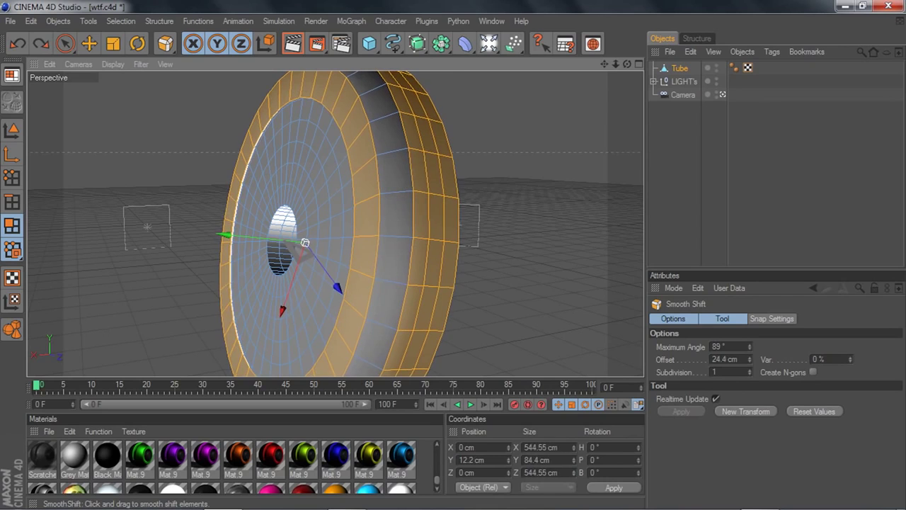
pyautogui.keyDown('alt'); pyautogui.moveTo(423, 175); pyautogui.dragTo(482, 149); pyautogui.keyUp('alt')
pyautogui.keyDown('alt'); pyautogui.moveTo(304, 242); pyautogui.dragTo(305, 242); pyautogui.keyUp('alt')
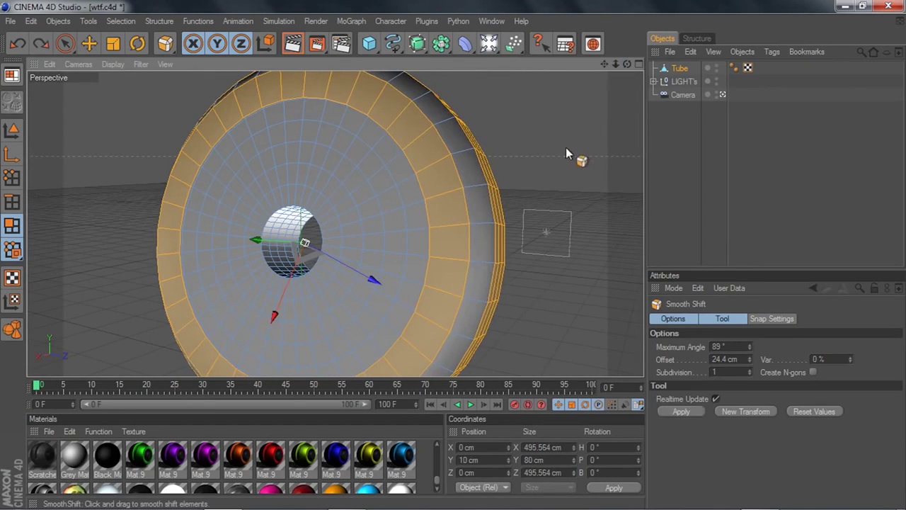
pyautogui.hotkey('ctrl', 'z')
# Step: Add the outermost polygon loop of the tube's front face to the selection
pyautogui.press('u')
pyautogui.press('l')
pyautogui.keyDown('shift'); pyautogui.click(416, 209); pyautogui.keyUp('shift')
# Step: Try Smooth Shift on the selection including the front face loop with an offset of about 49.7 cm, and undo it
pyautogui.rightClick(518, 181)
pyautogui.click(559, 273)
pyautogui.moveTo(559, 273); pyautogui.dragTo(602, 273)
pyautogui.moveTo(583, 239)
pyautogui.mouseDown()
pyautogui.moveTo(563, 239)
pyautogui.moveTo(575, 240)
pyautogui.mouseUp()
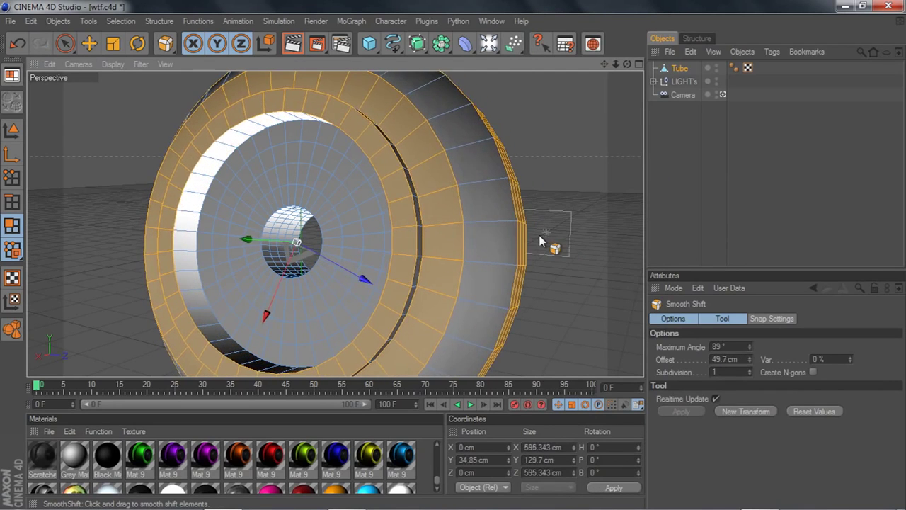
pyautogui.hotkey('ctrl', 'z')
pyautogui.scroll(1, 527, 198)
pyautogui.scroll(2, 531, 198)
pyautogui.scroll(-2, 553, 175)
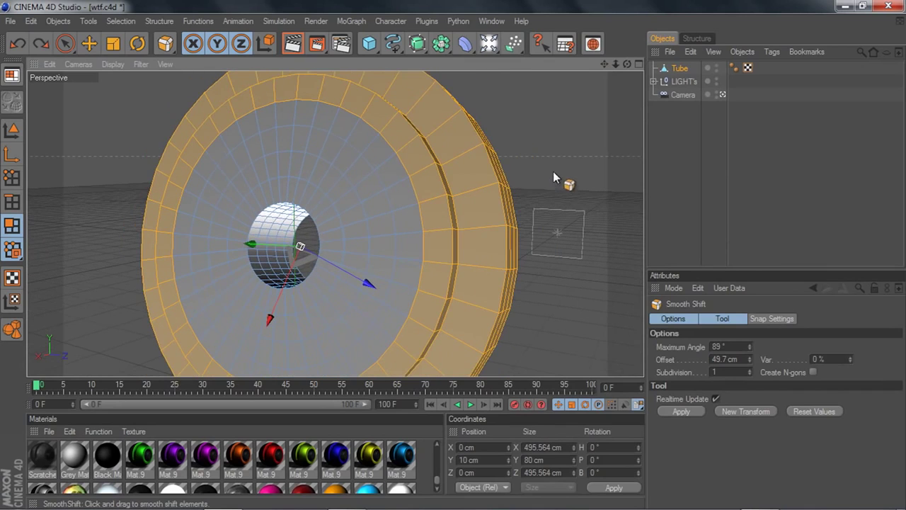
# Step: Loop-select only the side wall of the extruded rim, and add the neighbouring outer rim loop to the selection
pyautogui.moveTo(628, 63); pyautogui.dragTo(583, 83)
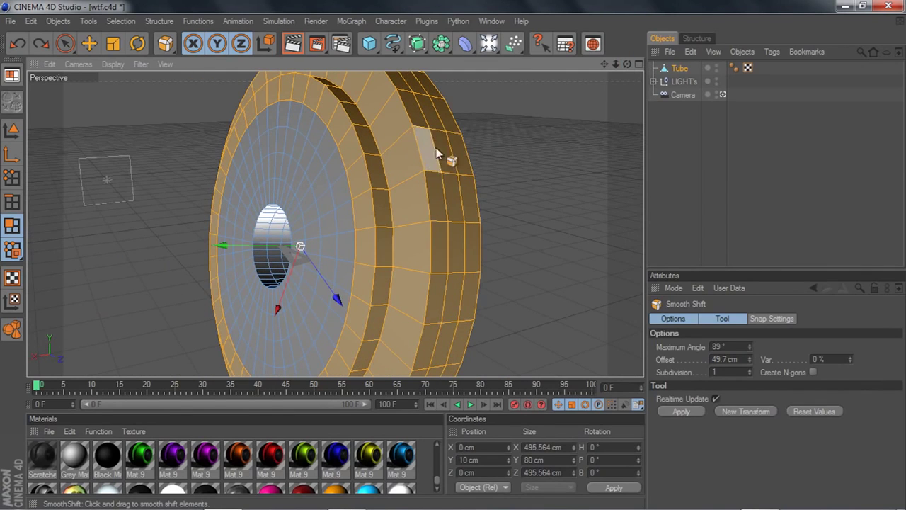
pyautogui.press('u')
pyautogui.press('l')
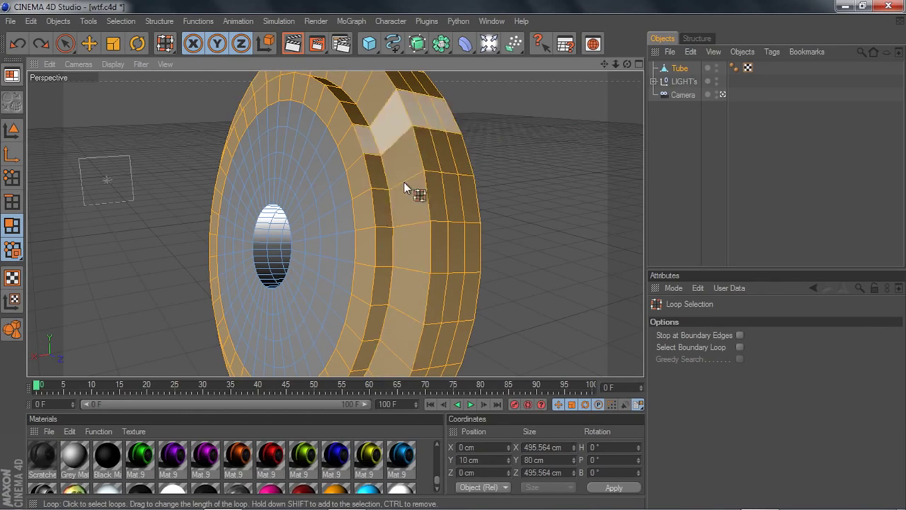
pyautogui.click(402, 150)
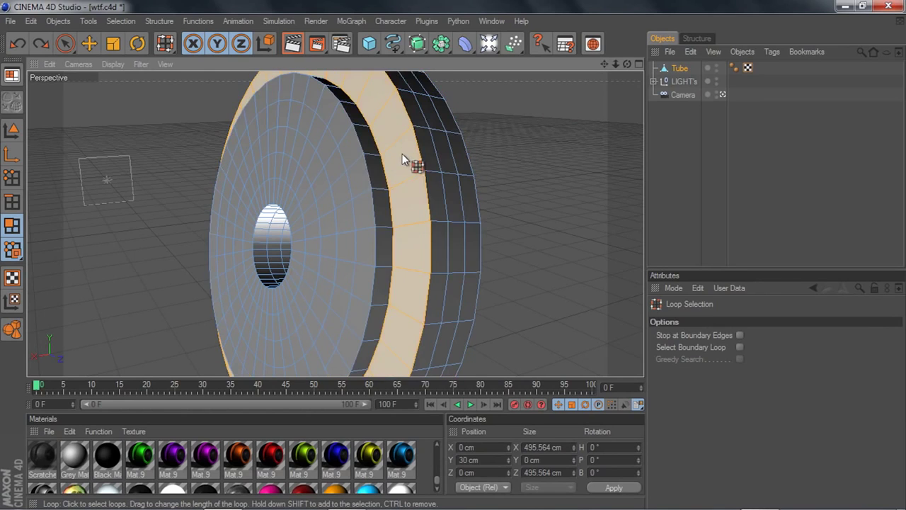
pyautogui.moveTo(628, 66); pyautogui.dragTo(697, 46)
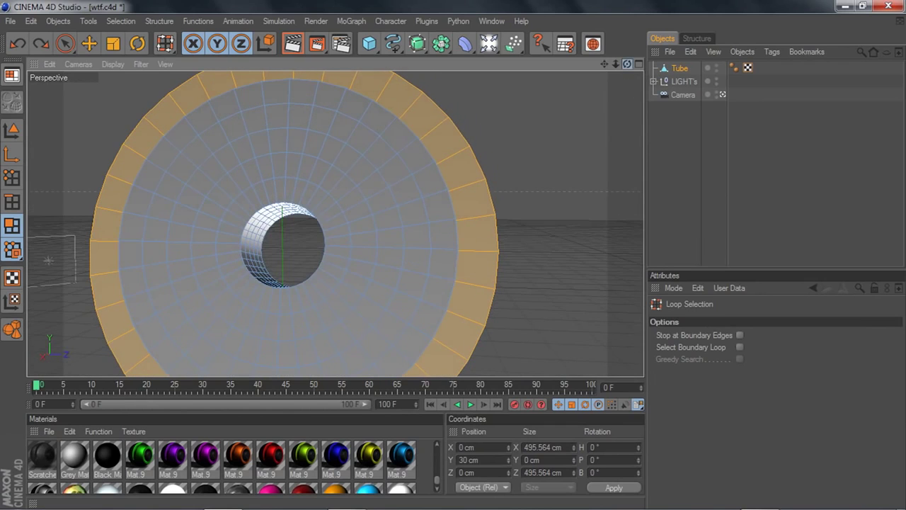
pyautogui.moveTo(630, 65); pyautogui.dragTo(545, 68)
pyautogui.keyDown('shift'); pyautogui.click(474, 168); pyautogui.keyUp('shift')
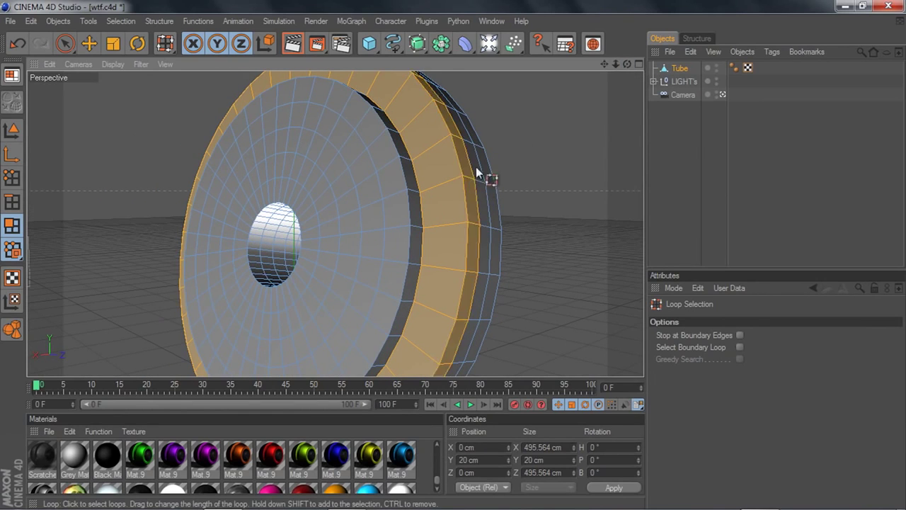
pyautogui.moveTo(627, 65); pyautogui.dragTo(594, 71)
# Step: Undo the loop selections and the rim extrusion, back to the plain tube with its original rim loops selected
pyautogui.hotkey('ctrl', 'z')
pyautogui.hotkey('ctrl', 'z')
pyautogui.hotkey('ctrl', 'z')
pyautogui.hotkey('ctrl', 'z')
pyautogui.hotkey('ctrl', 'z')
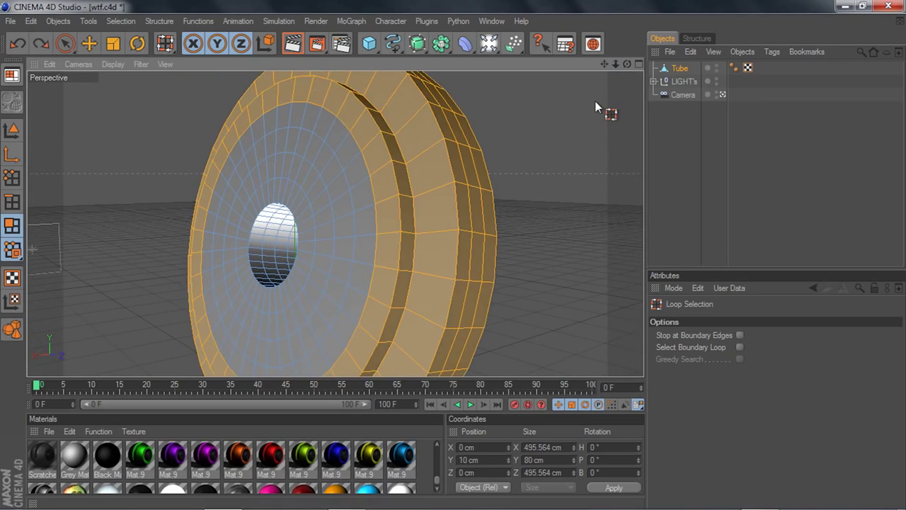
pyautogui.hotkey('ctrl', 'z')
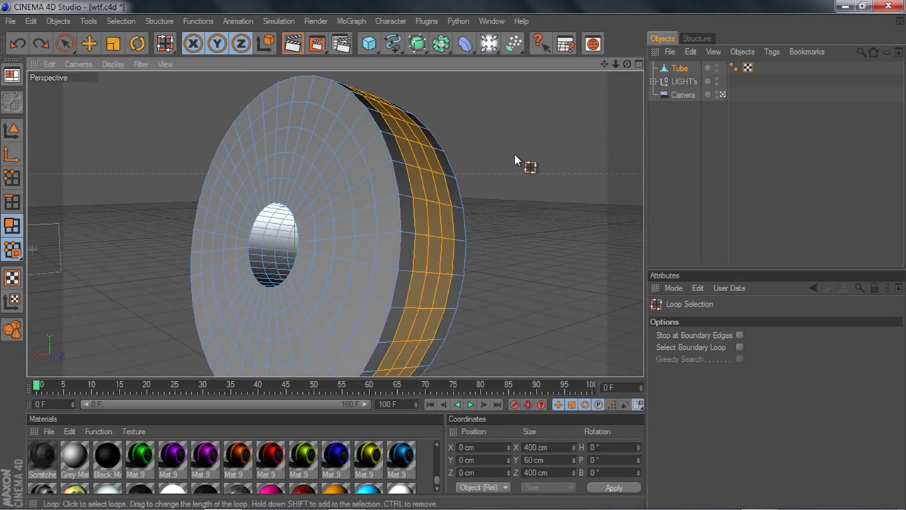
pyautogui.rightClick(516, 161)
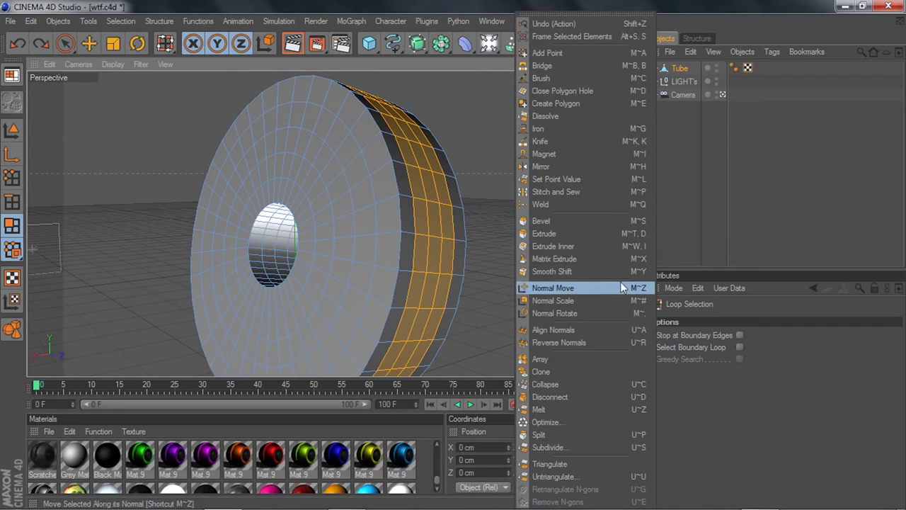
pyautogui.click(464, 155)
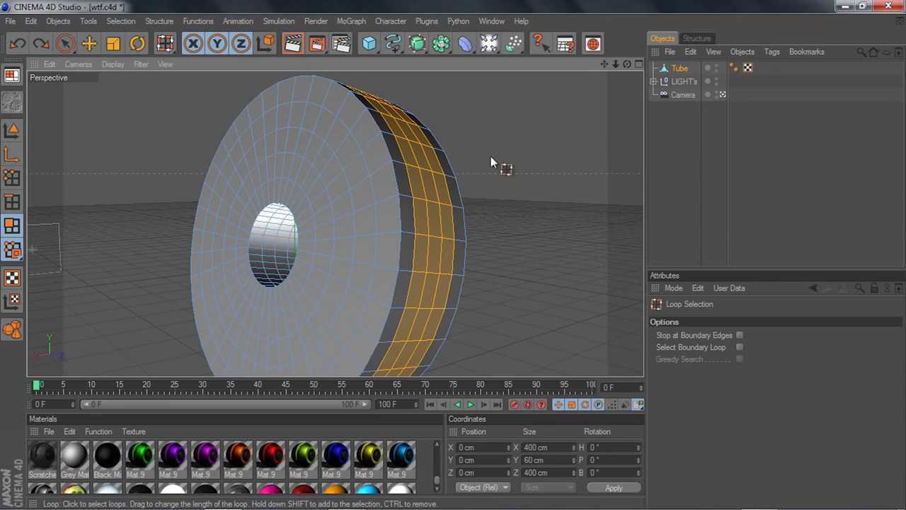
pyautogui.click(881, 459)
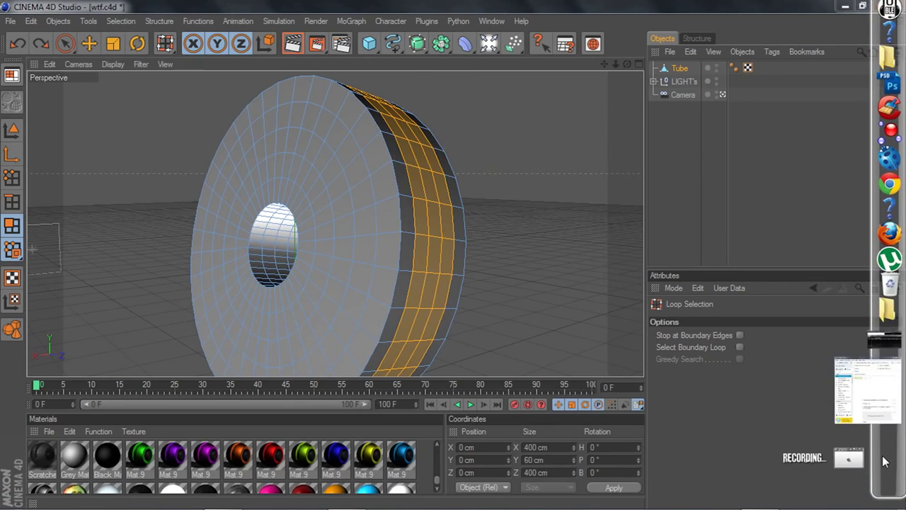
pyautogui.click(874, 424)
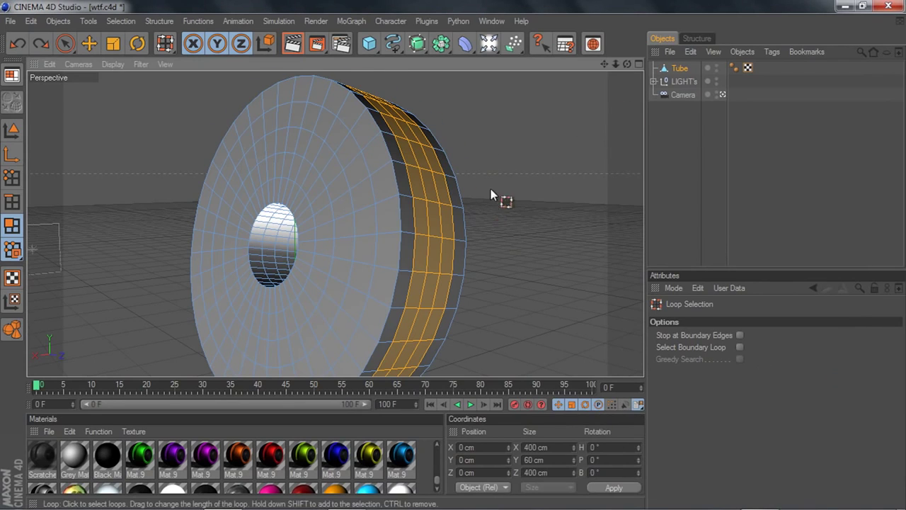
# Step: Try a Matrix Extrude on the rim loops with a move of about 4.8, 4.8 and 28 cm, and undo it
pyautogui.scroll(2, 491, 189)
pyautogui.moveTo(628, 65); pyautogui.dragTo(571, 150)
pyautogui.rightClick(571, 150)
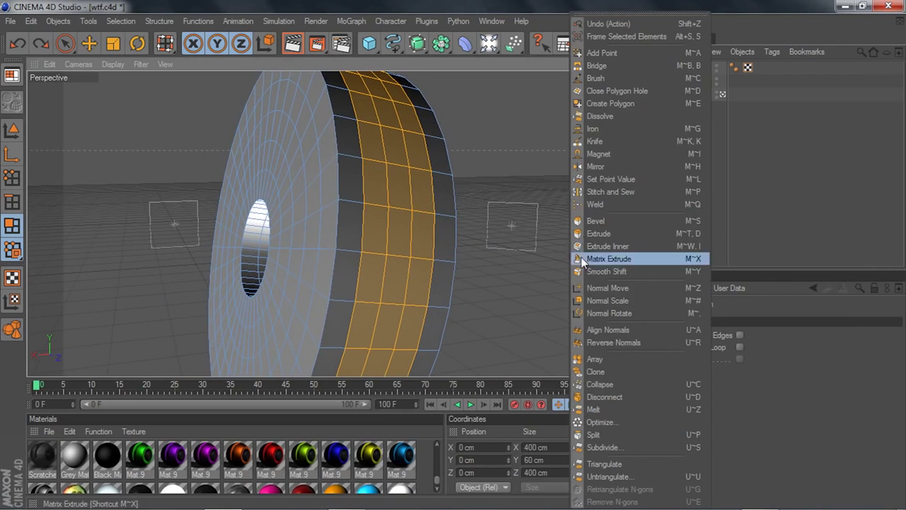
pyautogui.click(601, 258)
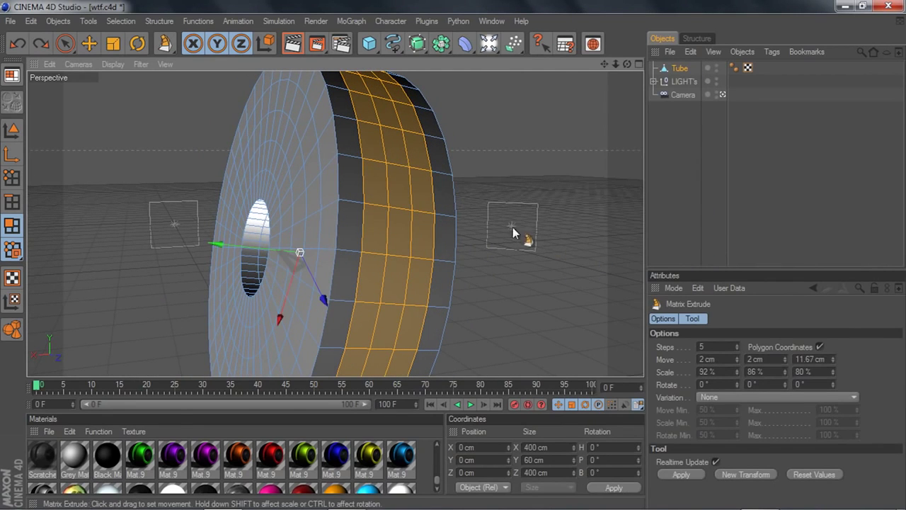
pyautogui.moveTo(511, 206); pyautogui.dragTo(503, 214)
pyautogui.moveTo(628, 65); pyautogui.dragTo(667, 48)
pyautogui.scroll(-3, 577, 115)
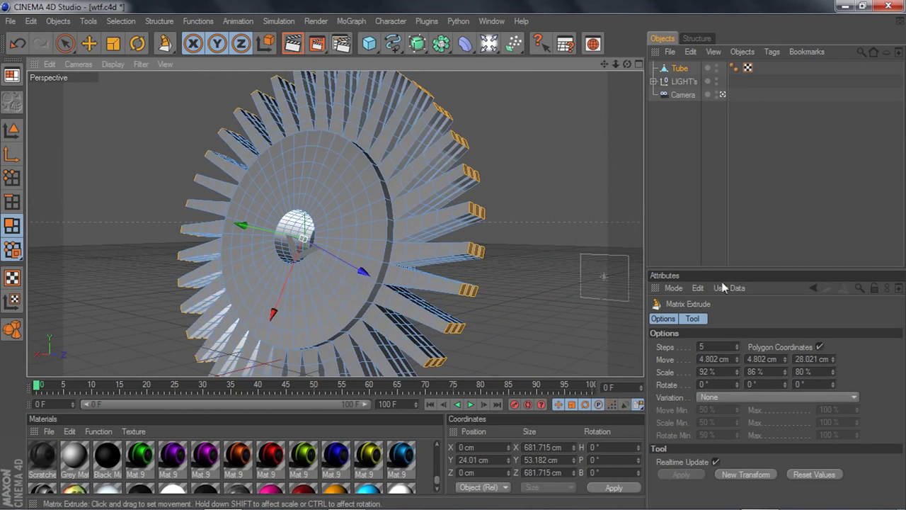
pyautogui.hotkey('ctrl', 'z')
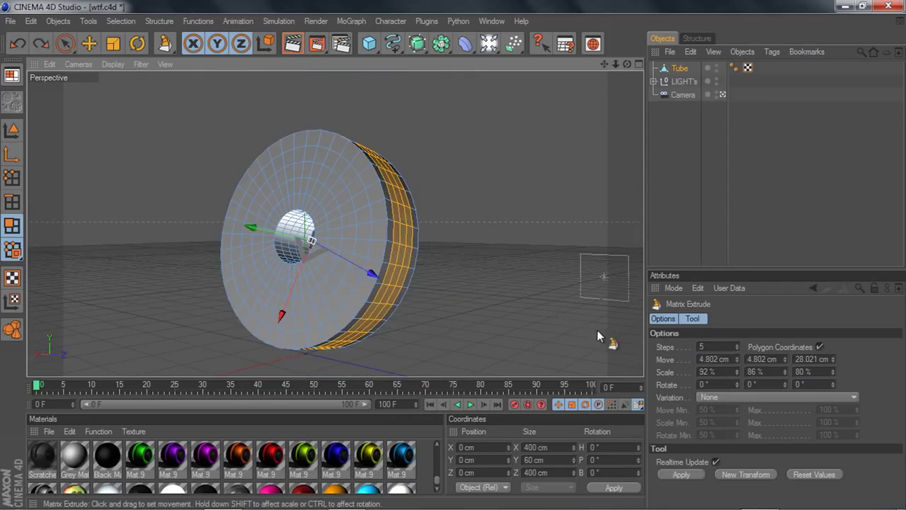
# Step: Set Matrix Extrude to 5 steps, a move of 0, 0 and 10 cm, and a scale of 80 % on all axes
pyautogui.scroll(5, 490, 242)
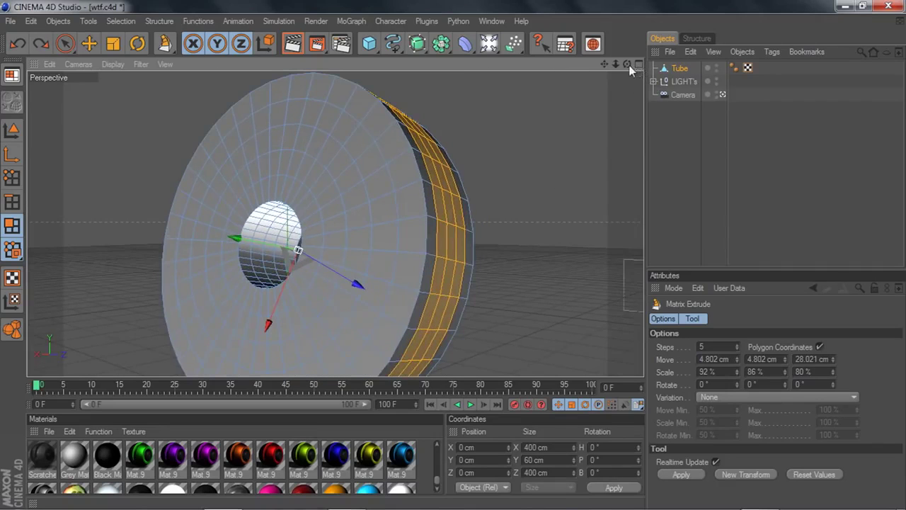
pyautogui.moveTo(628, 65); pyautogui.dragTo(618, 64)
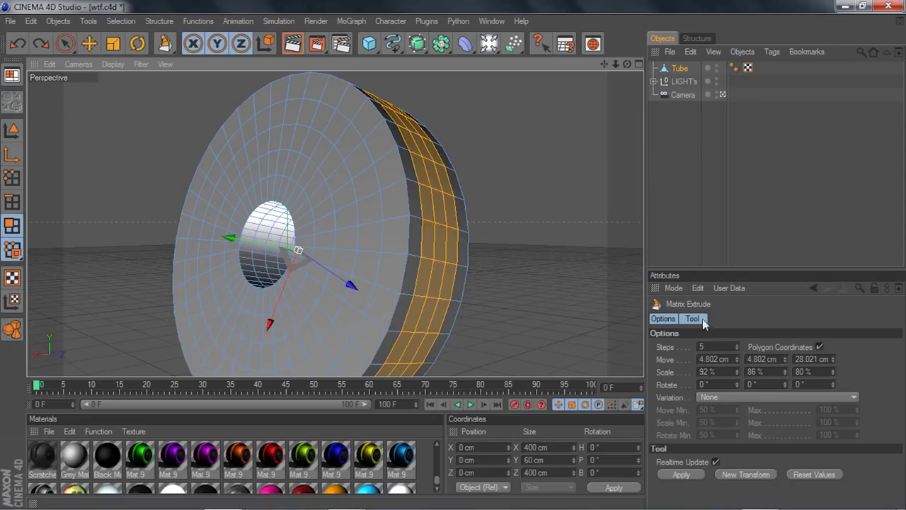
pyautogui.click(729, 371)
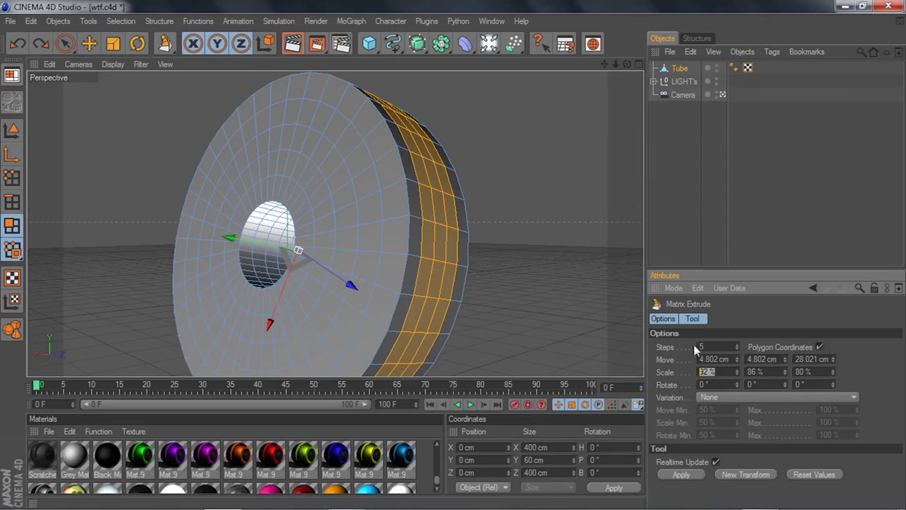
pyautogui.rightClick(530, 240)
pyautogui.click(553, 262)
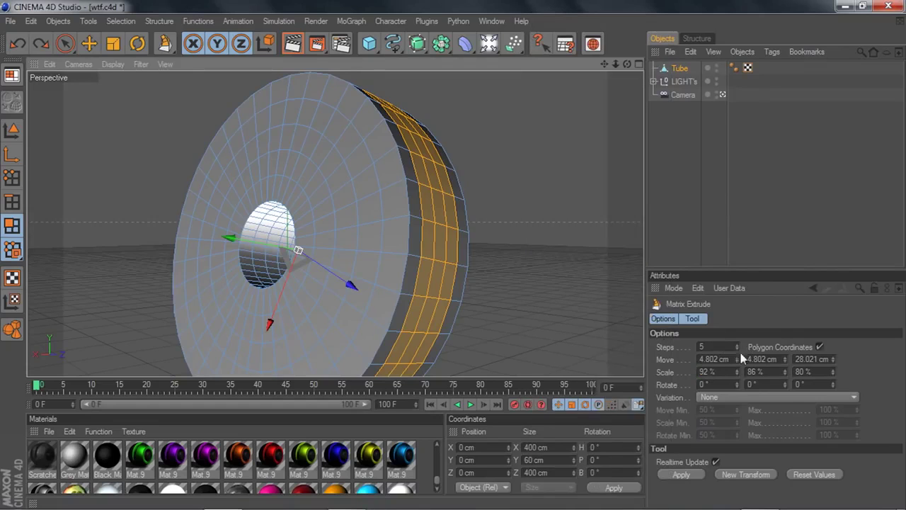
pyautogui.click(723, 373)
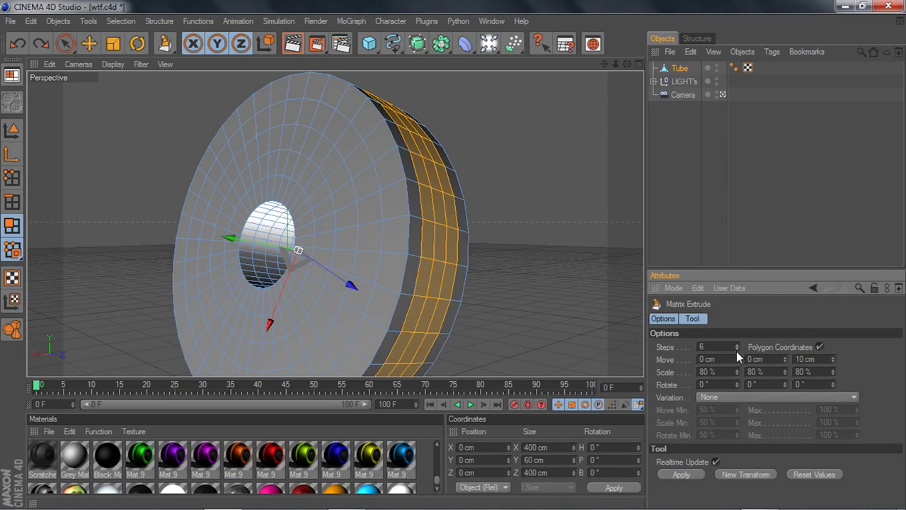
pyautogui.click(737, 350)
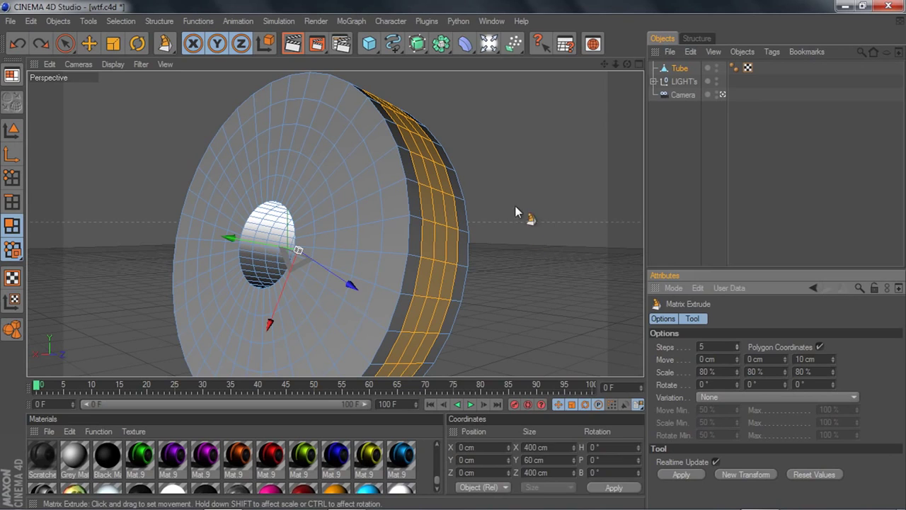
# Step: Matrix Extrude the selected rim loops into tapered spikes with a Z move of about 24 cm per step
pyautogui.rightClick(516, 208)
pyautogui.click(538, 259)
pyautogui.moveTo(522, 208); pyautogui.dragTo(578, 208)
pyautogui.scroll(-3, 514, 201)
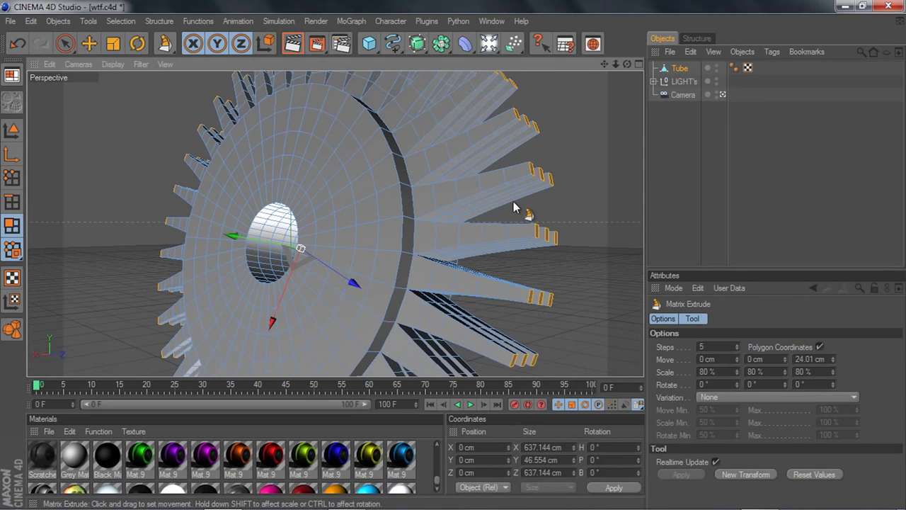
pyautogui.moveTo(626, 65)
pyautogui.mouseDown()
pyautogui.moveTo(712, 81)
pyautogui.moveTo(634, 77)
pyautogui.mouseUp()
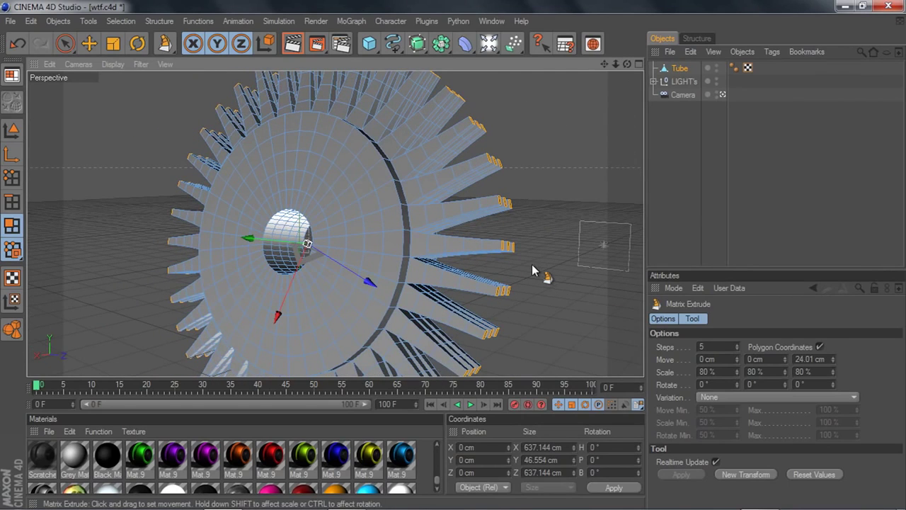
pyautogui.keyDown('alt'); pyautogui.moveTo(532, 269); pyautogui.dragTo(536, 190); pyautogui.keyUp('alt')
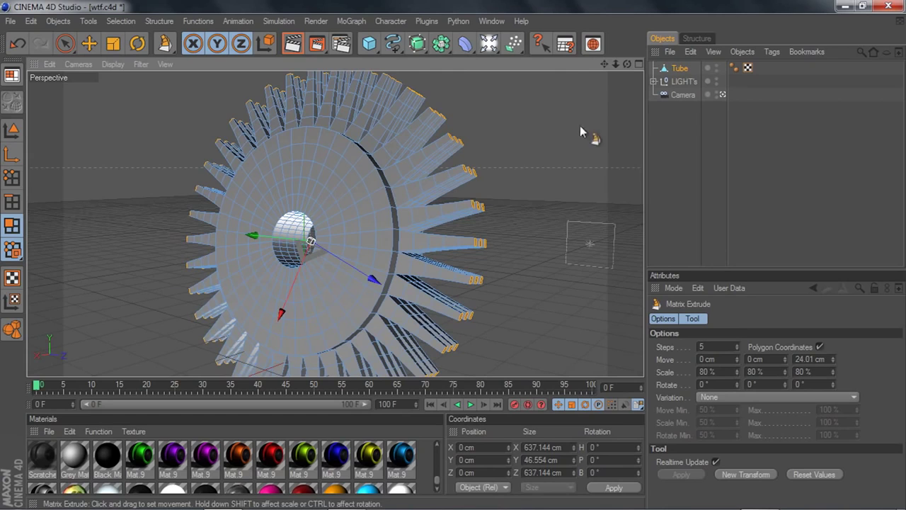
pyautogui.moveTo(627, 64); pyautogui.dragTo(636, 69)
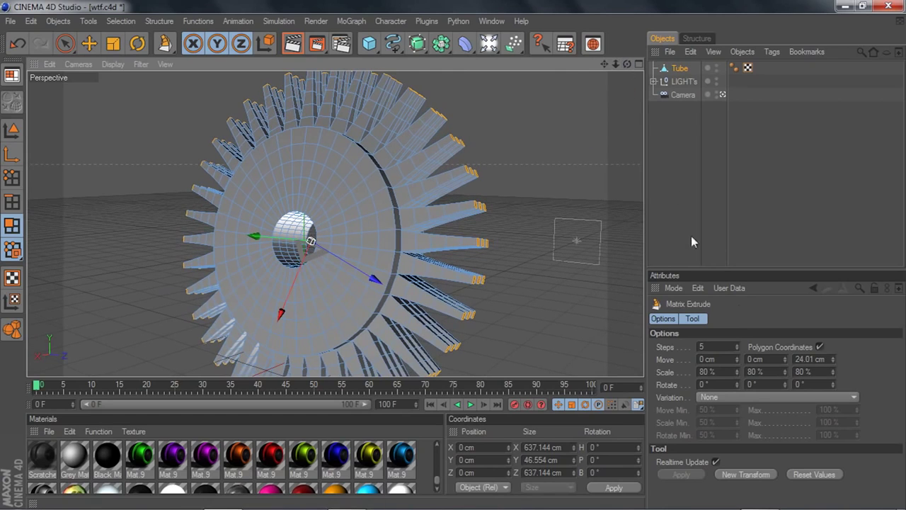
# Step: Try X moves up to 4 cm on the Matrix Extruded spikes and settle on an X move of 2 cm
pyautogui.click(736, 358)
pyautogui.click(736, 357)
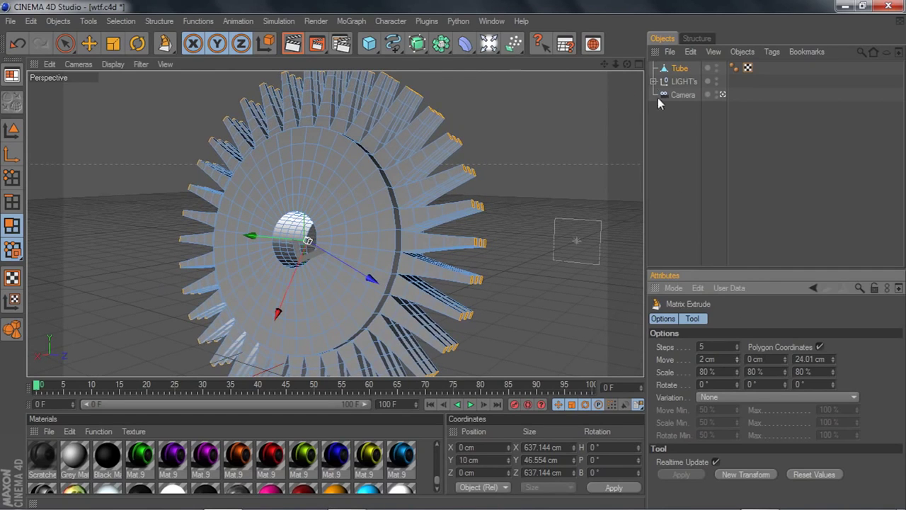
pyautogui.moveTo(629, 65); pyautogui.dragTo(563, 67)
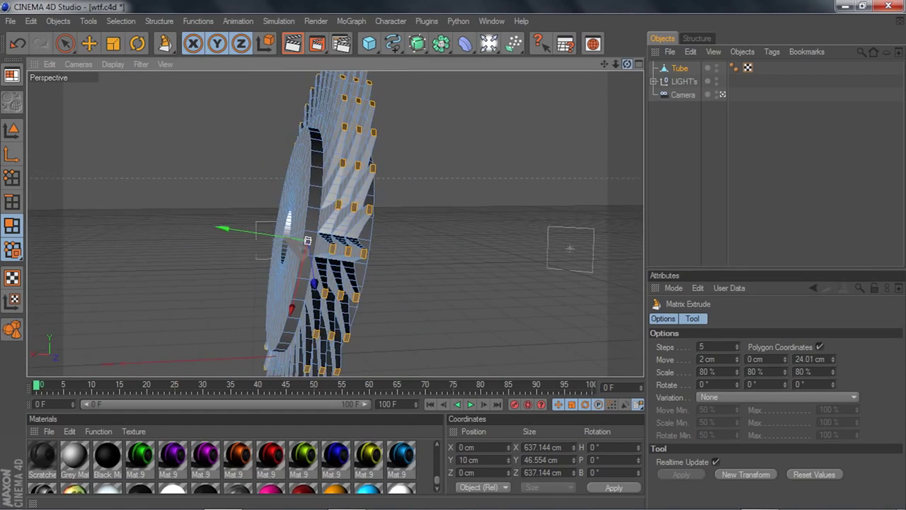
pyautogui.click(737, 357)
pyautogui.click(736, 357)
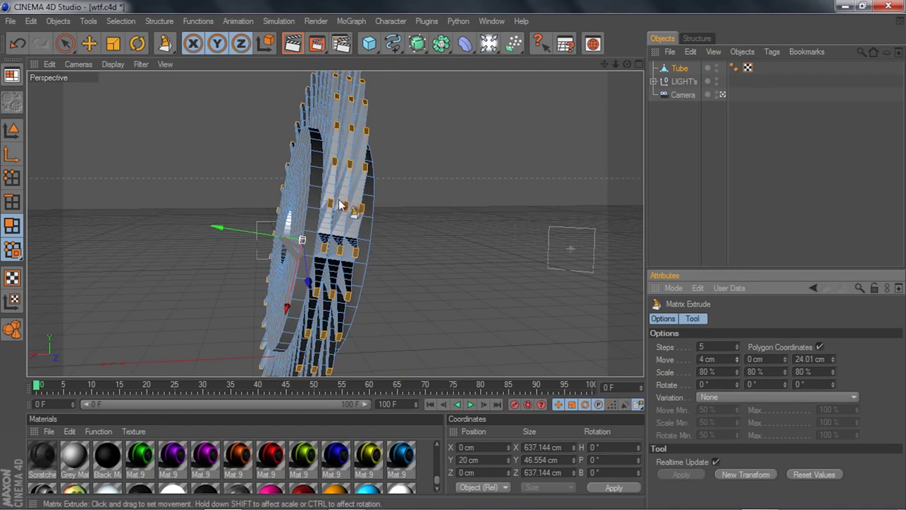
pyautogui.click(738, 361)
pyautogui.click(738, 361)
# Step: Set the Matrix Extrude's X scale to 150 % so the spikes widen outward, and check them from the side
pyautogui.moveTo(626, 64); pyautogui.dragTo(667, 68)
pyautogui.scroll(2, 733, 357)
pyautogui.moveTo(740, 369); pyautogui.dragTo(740, 348)
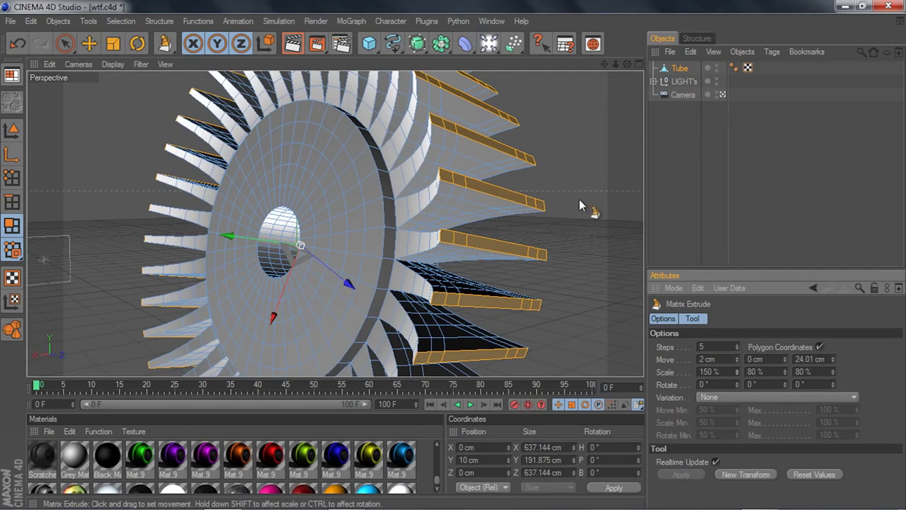
pyautogui.moveTo(629, 65); pyautogui.dragTo(552, 99)
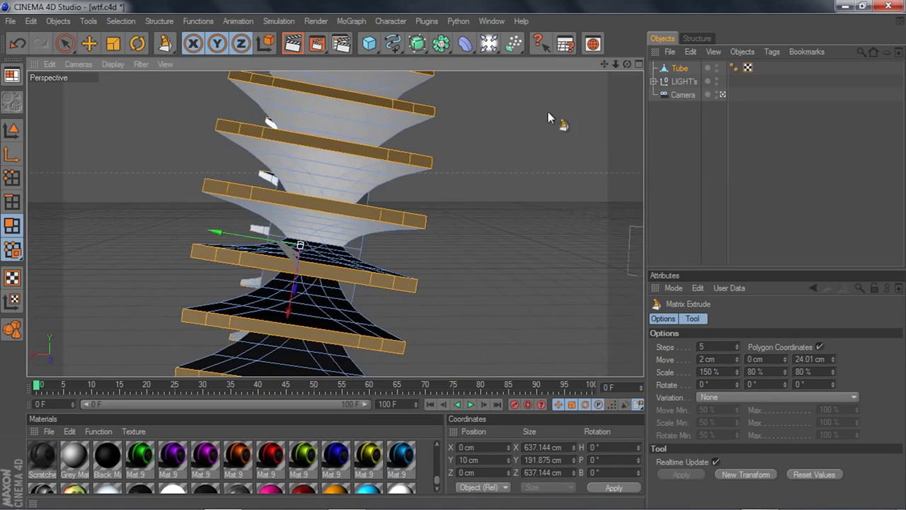
pyautogui.moveTo(628, 65); pyautogui.dragTo(730, 267)
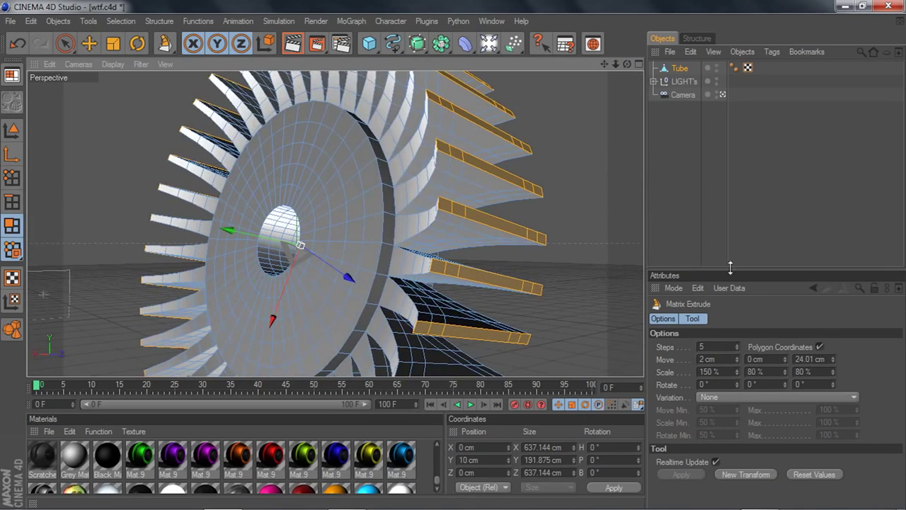
# Step: Set the Matrix Extrude's Z move to 30.01 cm, Y move to 8 cm and Y scale to 95 %
pyautogui.moveTo(833, 360); pyautogui.dragTo(834, 355)
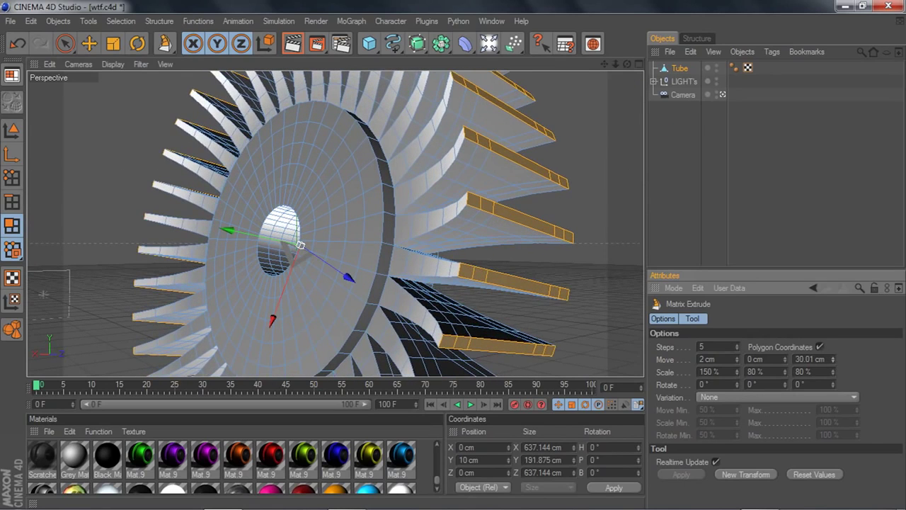
pyautogui.moveTo(783, 371); pyautogui.dragTo(786, 350)
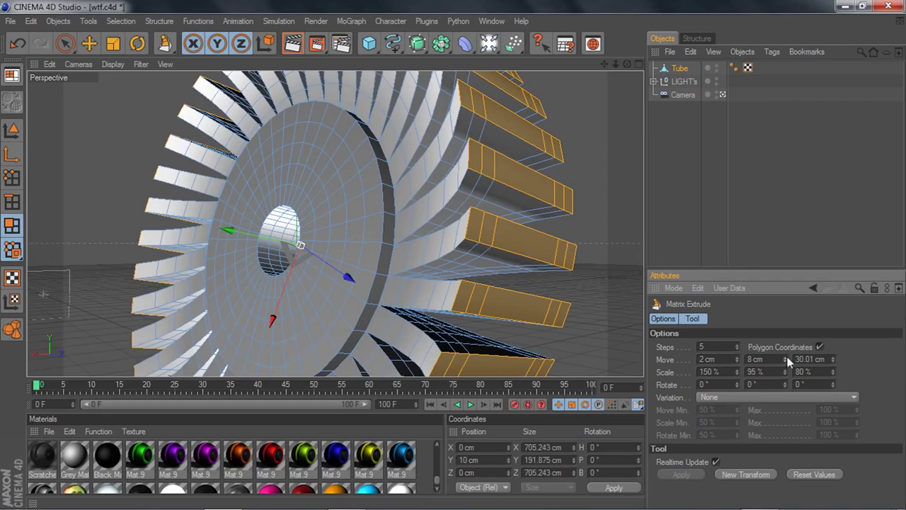
pyautogui.scroll(-3, 553, 214)
pyautogui.moveTo(626, 65)
pyautogui.mouseDown()
pyautogui.moveTo(655, 64)
pyautogui.moveTo(648, 86)
pyautogui.moveTo(614, 65)
pyautogui.mouseUp()
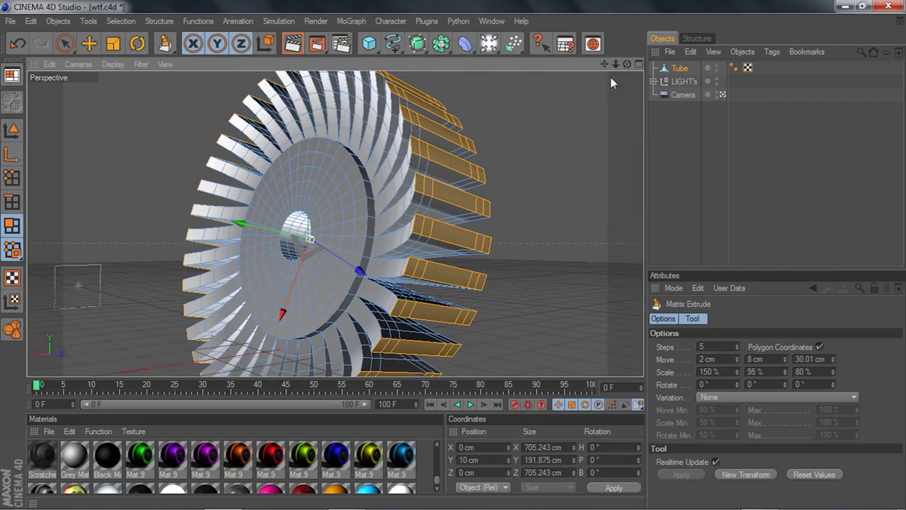
# Step: Loop-select the plain band at the front of the tube's rim together with the outermost ring of the front face
pyautogui.scroll(3, 485, 159)
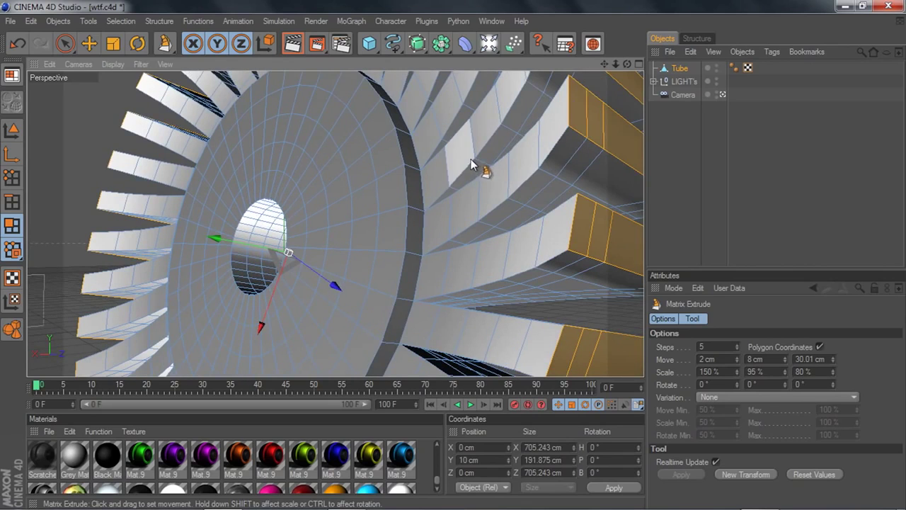
pyautogui.press('u')
pyautogui.press('l')
pyautogui.click(413, 168)
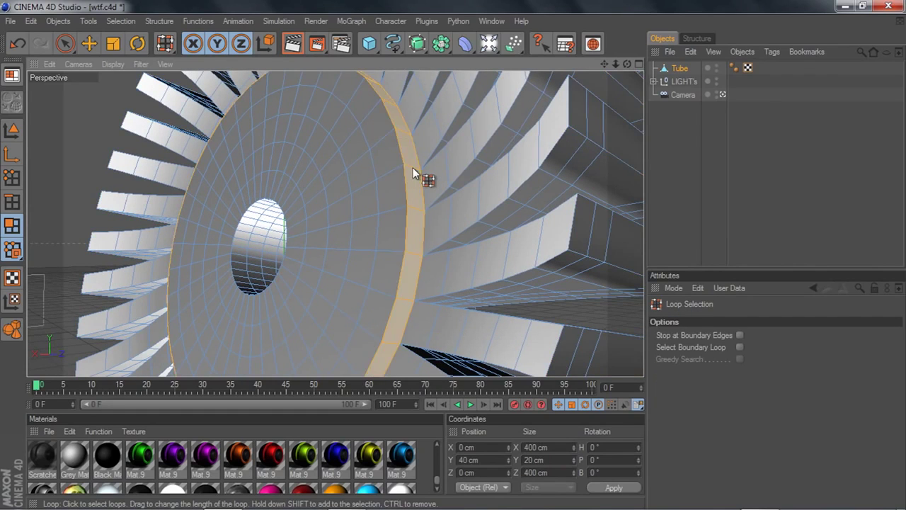
pyautogui.keyDown('shift'); pyautogui.click(393, 177); pyautogui.keyUp('shift')
pyautogui.scroll(-2, 331, 177)
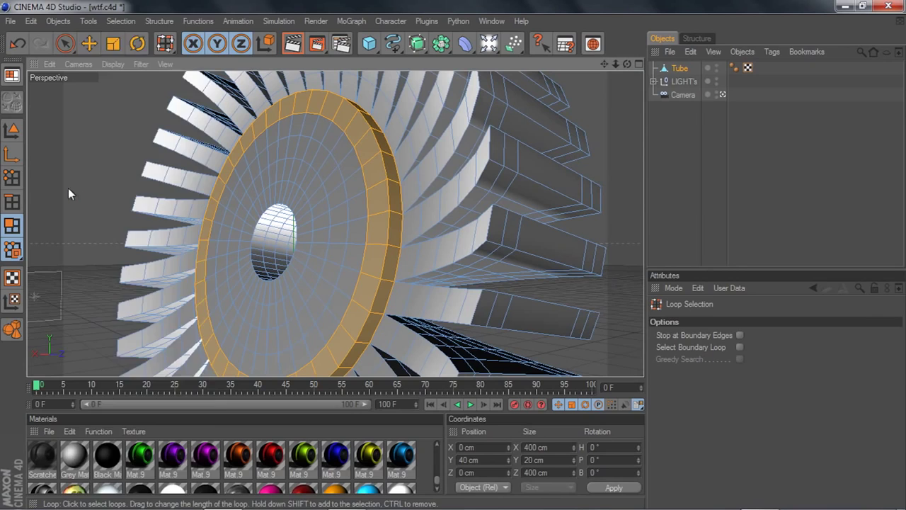
# Step: Smooth Shift the selected rim band and face ring outward into a raised rim
pyautogui.rightClick(68, 189)
pyautogui.click(106, 272)
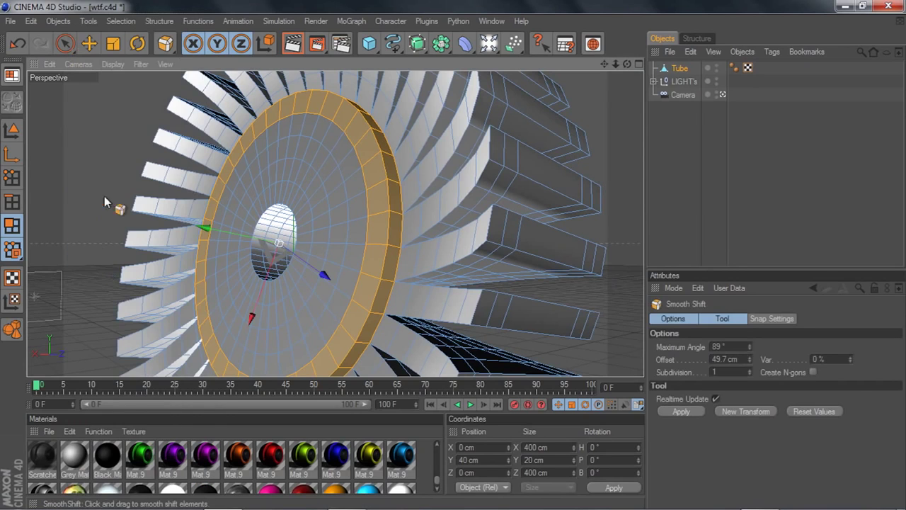
pyautogui.rightClick(73, 164)
pyautogui.click(107, 271)
pyautogui.moveTo(99, 225); pyautogui.dragTo(112, 225)
# Step: Add neighbouring loops of the raised rim to the selection, try another Smooth Shift on them, and undo the last action
pyautogui.press('u')
pyautogui.press('l')
pyautogui.keyDown('shift'); pyautogui.click(394, 180); pyautogui.keyUp('shift')
pyautogui.keyDown('shift'); pyautogui.click(380, 177); pyautogui.keyUp('shift')
pyautogui.rightClick(45, 182)
pyautogui.click(94, 270)
pyautogui.moveTo(91, 226)
pyautogui.mouseDown()
pyautogui.moveTo(109, 226)
pyautogui.moveTo(88, 222)
pyautogui.mouseUp()
pyautogui.hotkey('ctrl', 'z')
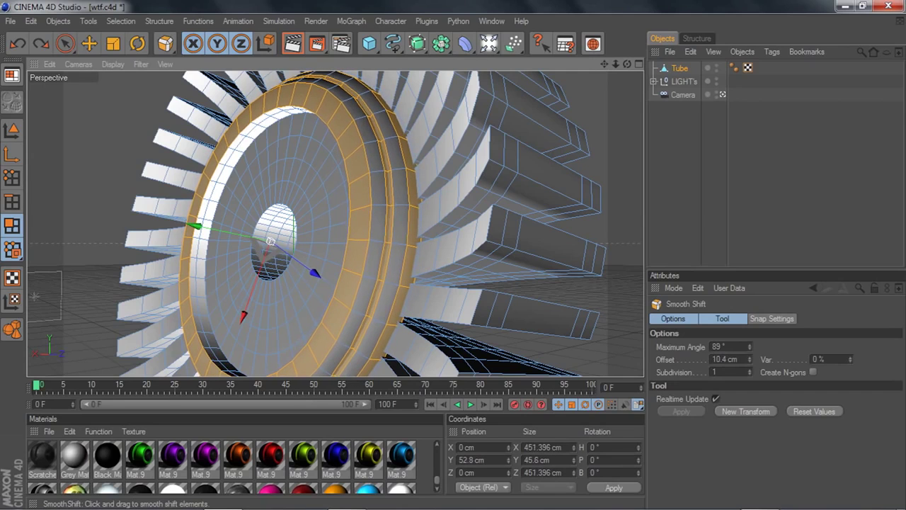
# Step: Select only the polygon loop around the outer side of the raised rim, next to the large blades
pyautogui.scroll(3, 304, 214)
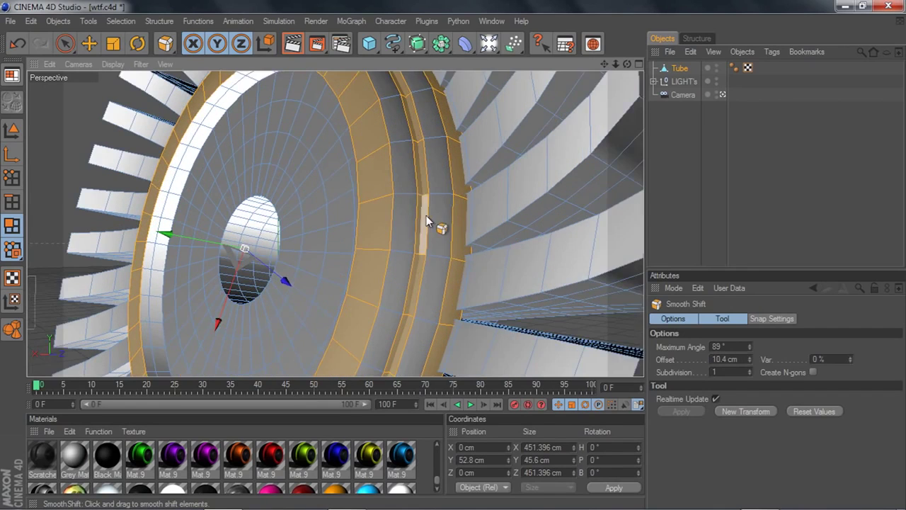
pyautogui.scroll(-1, 426, 215)
pyautogui.press('u')
pyautogui.press('l')
pyautogui.click(451, 204)
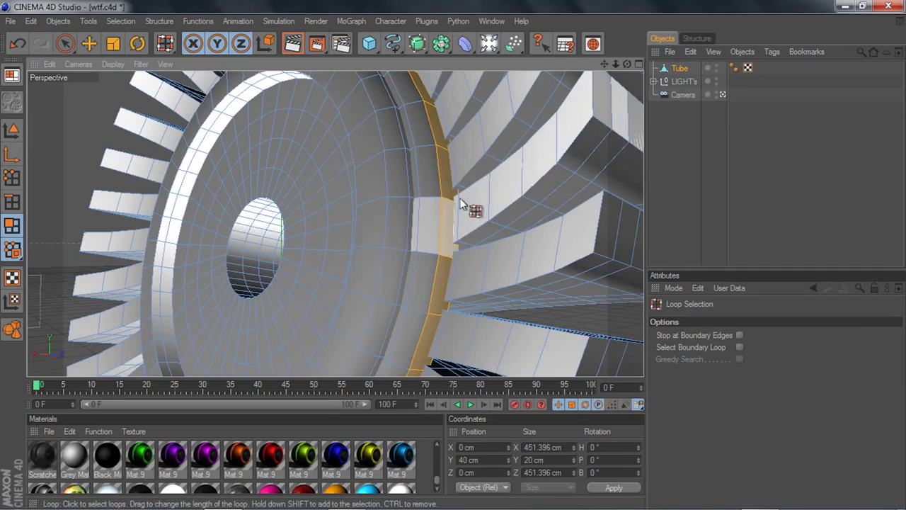
pyautogui.moveTo(628, 64)
pyautogui.mouseDown()
pyautogui.moveTo(567, 65)
pyautogui.moveTo(628, 65)
pyautogui.mouseUp()
# Step: Matrix Extrude the selected loop outward in 5 steps with a move of about 3, 12 and 45 cm
pyautogui.rightClick(110, 190)
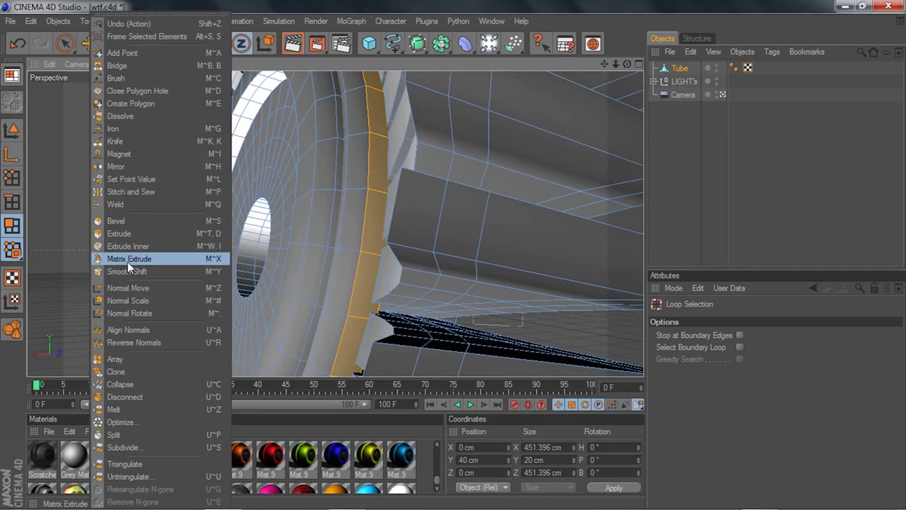
pyautogui.click(128, 263)
pyautogui.scroll(-2, 93, 229)
pyautogui.moveTo(92, 229); pyautogui.dragTo(127, 230)
# Step: Set the new teeth's Y move to -2.992 cm, Z move to 12.045 cm, and scale to 106 % in X and 72 % in Y
pyautogui.moveTo(737, 372); pyautogui.dragTo(737, 399)
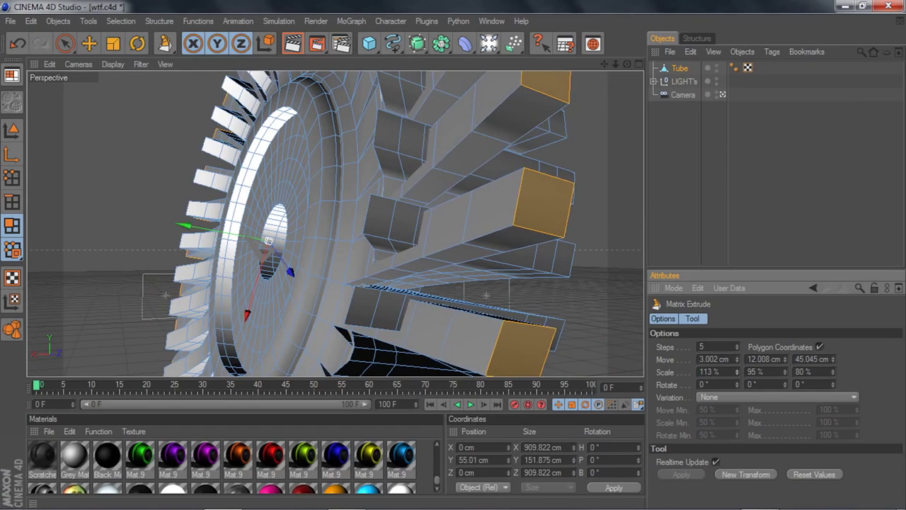
pyautogui.moveTo(785, 360); pyautogui.dragTo(785, 389)
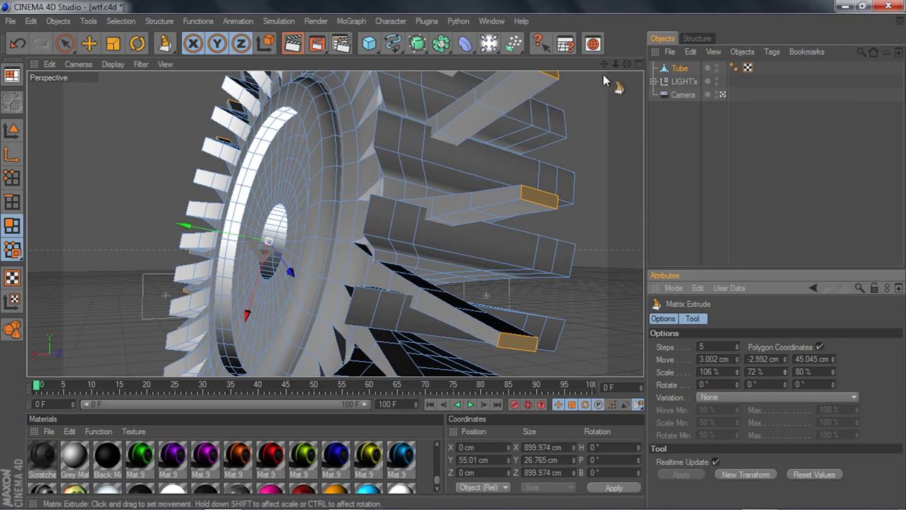
pyautogui.moveTo(628, 65); pyautogui.dragTo(657, 66)
pyautogui.moveTo(833, 361); pyautogui.dragTo(834, 385)
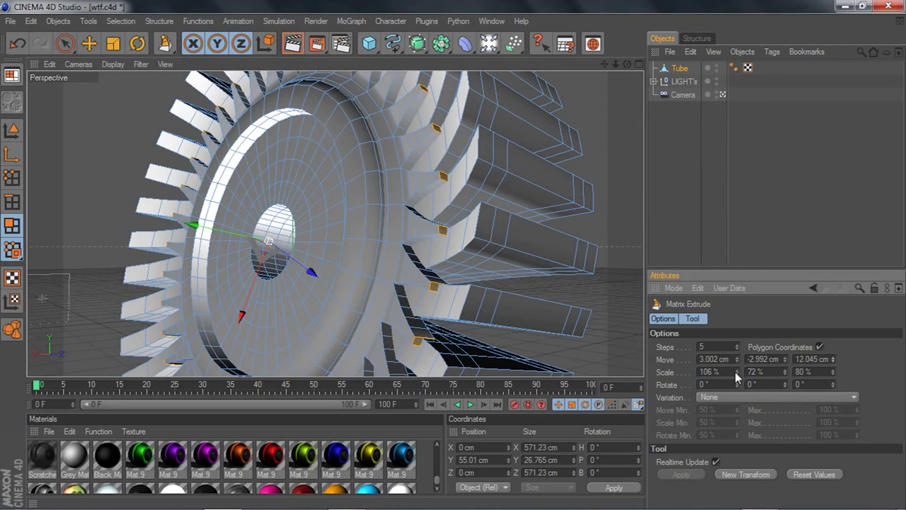
# Step: Widen the small teeth with an X scale of 131 % and set their Y move to -0.992 cm
pyautogui.moveTo(737, 372); pyautogui.dragTo(737, 357)
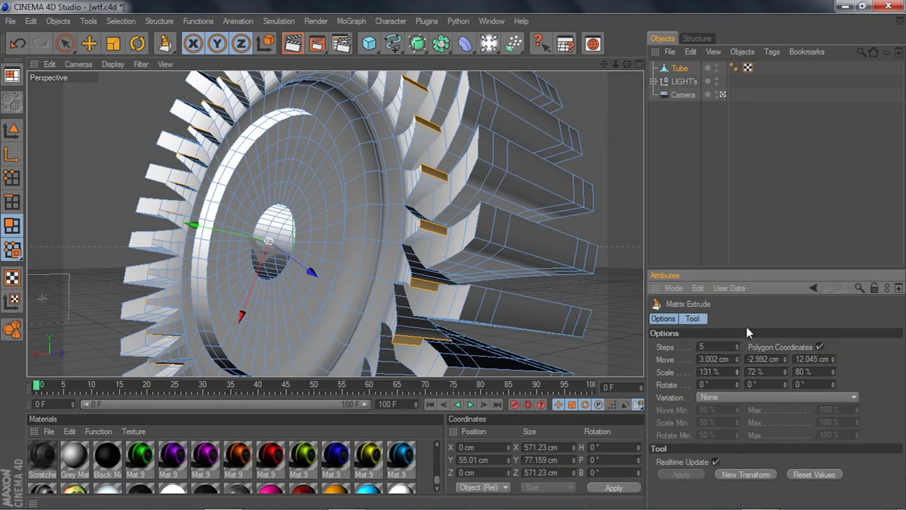
pyautogui.click(784, 357)
pyautogui.click(784, 357)
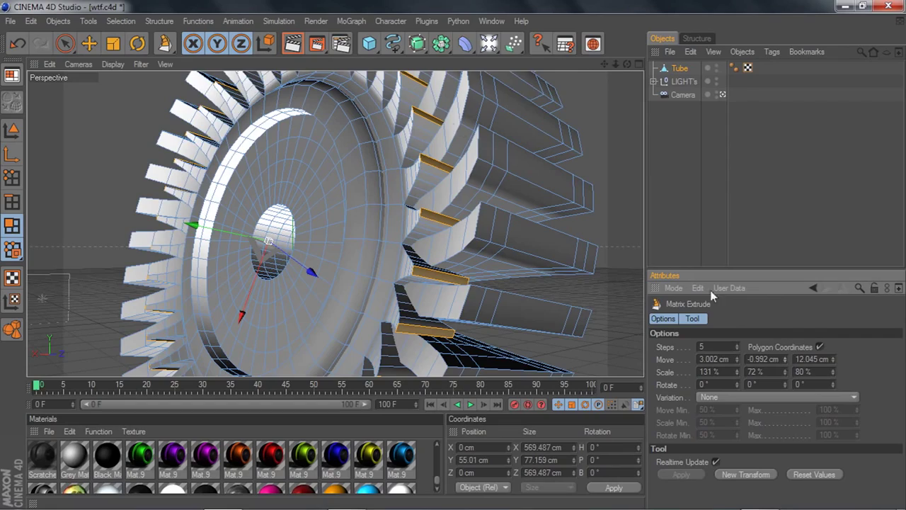
pyautogui.moveTo(627, 64)
pyautogui.mouseDown()
pyautogui.moveTo(624, 89)
pyautogui.moveTo(701, 82)
pyautogui.moveTo(623, 76)
pyautogui.mouseUp()
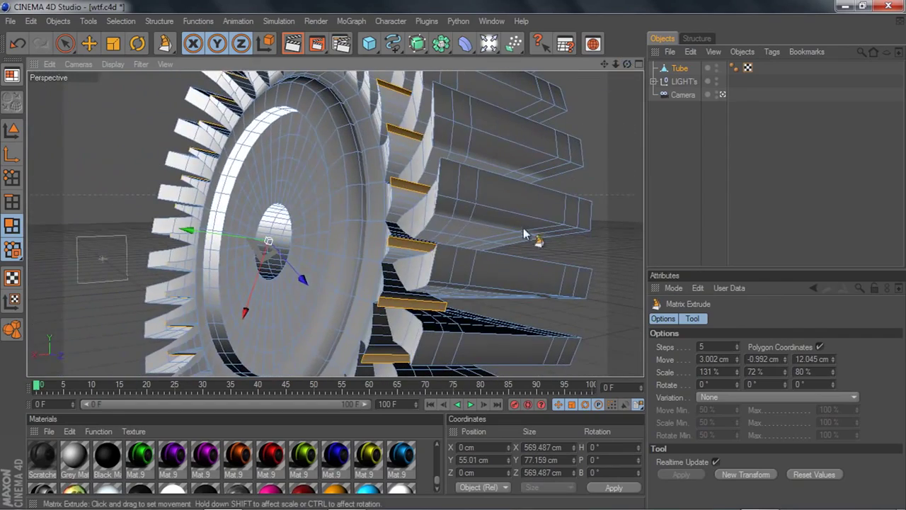
# Step: Inset the end faces of the small teeth with Extrude Inner, and Smooth Shift the inset faces slightly
pyautogui.rightClick(609, 227)
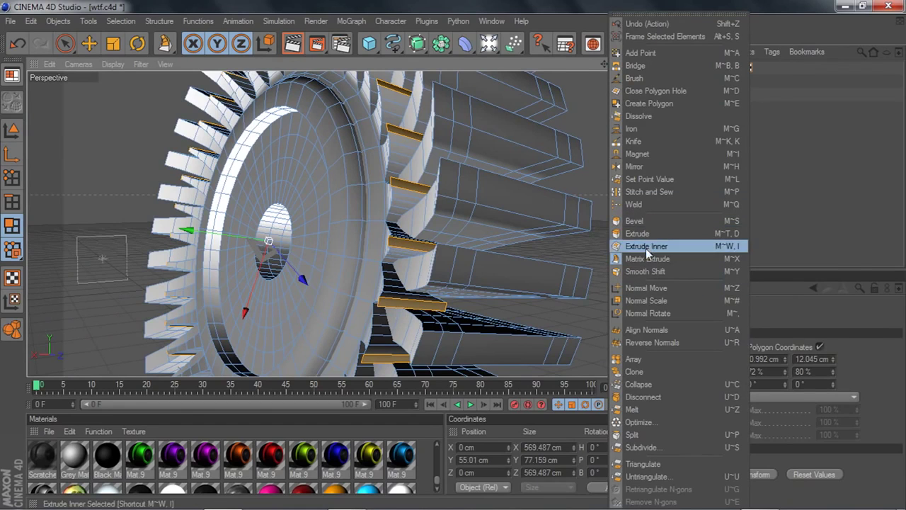
pyautogui.click(645, 246)
pyautogui.scroll(2, 595, 228)
pyautogui.moveTo(604, 64); pyautogui.dragTo(682, 19)
pyautogui.moveTo(593, 225); pyautogui.dragTo(603, 225)
pyautogui.rightClick(594, 224)
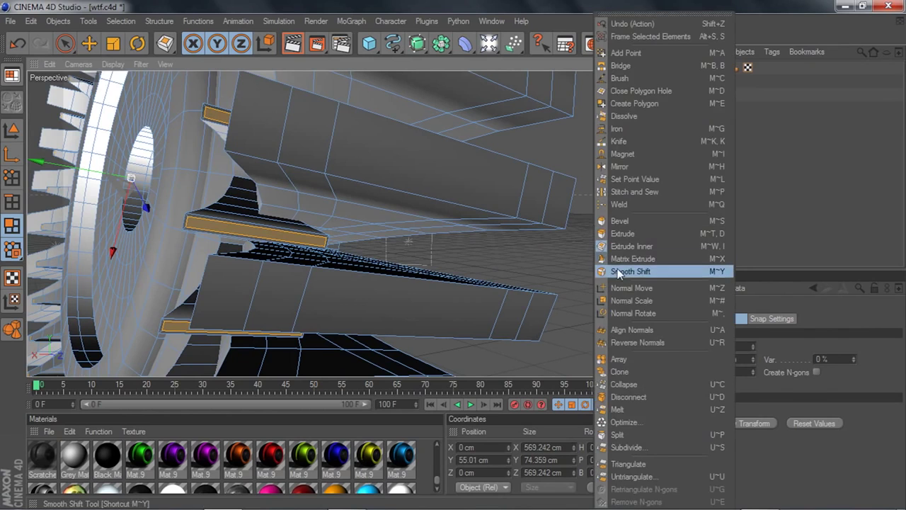
pyautogui.click(620, 271)
pyautogui.moveTo(583, 254)
pyautogui.mouseDown()
pyautogui.moveTo(593, 254)
pyautogui.moveTo(568, 247)
pyautogui.mouseUp()
# Step: Inset the tooth end faces again by 1 cm and Smooth Shift them outward by 3.5 cm
pyautogui.rightClick(583, 253)
pyautogui.click(609, 246)
pyautogui.rightClick(562, 247)
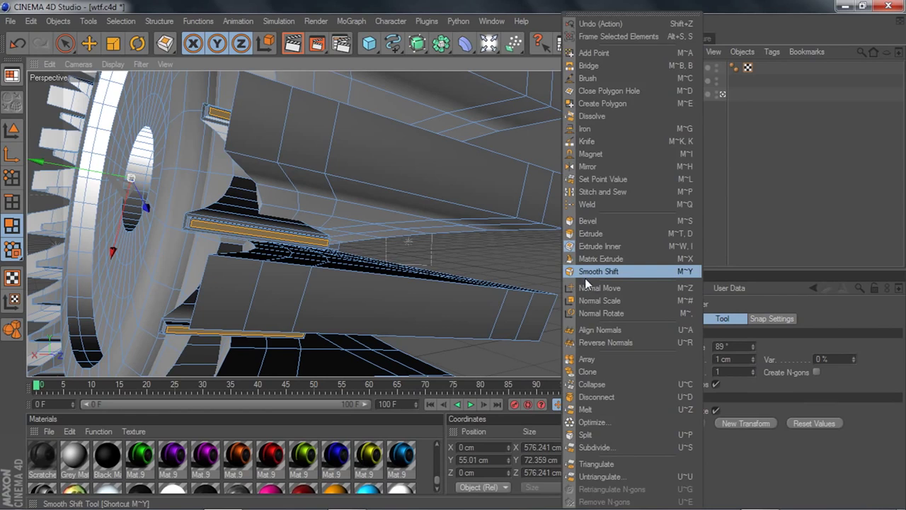
pyautogui.click(586, 277)
pyautogui.moveTo(586, 277); pyautogui.dragTo(596, 277)
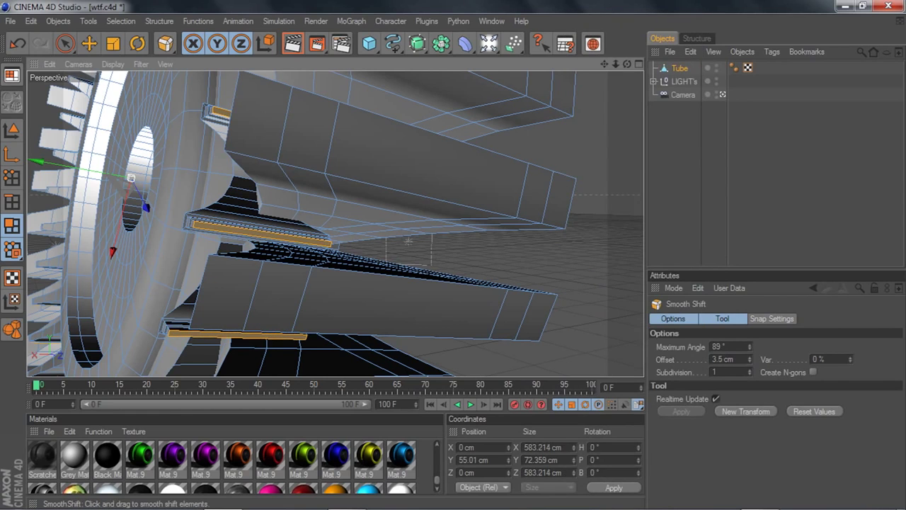
# Step: Inset the tooth end faces a third time and Smooth Shift them by 4 cm
pyautogui.rightClick(572, 264)
pyautogui.click(611, 245)
pyautogui.moveTo(594, 247); pyautogui.dragTo(630, 273)
pyautogui.rightClick(593, 253)
pyautogui.click(616, 273)
# Step: Loop-select the three outer concentric rings on the recessed front face, leaving out the ring around the central hole
pyautogui.scroll(-2, 559, 203)
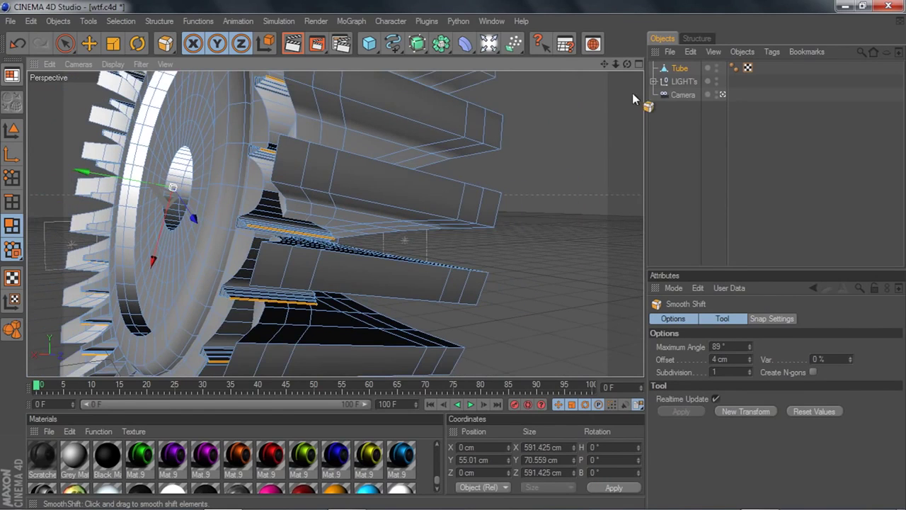
pyautogui.moveTo(627, 64); pyautogui.dragTo(666, 57)
pyautogui.moveTo(605, 64); pyautogui.dragTo(765, 133)
pyautogui.press('u')
pyautogui.press('l')
pyautogui.click(255, 165)
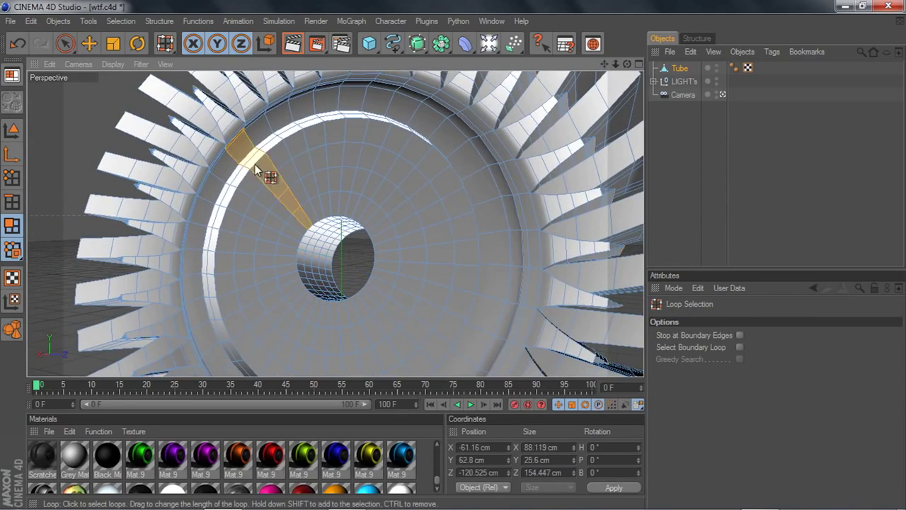
pyautogui.click(258, 171)
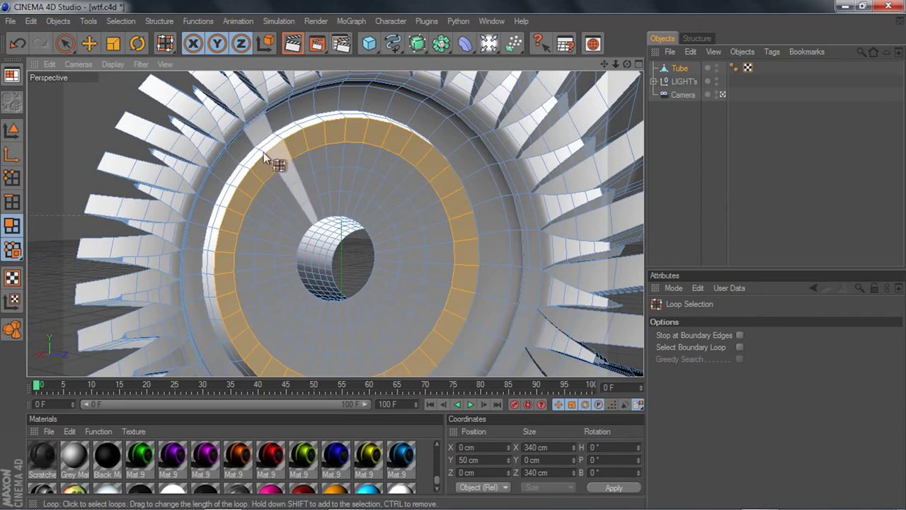
pyautogui.keyDown('shift'); pyautogui.click(267, 192); pyautogui.keyUp('shift')
pyautogui.keyDown('shift'); pyautogui.click(279, 220); pyautogui.keyUp('shift')
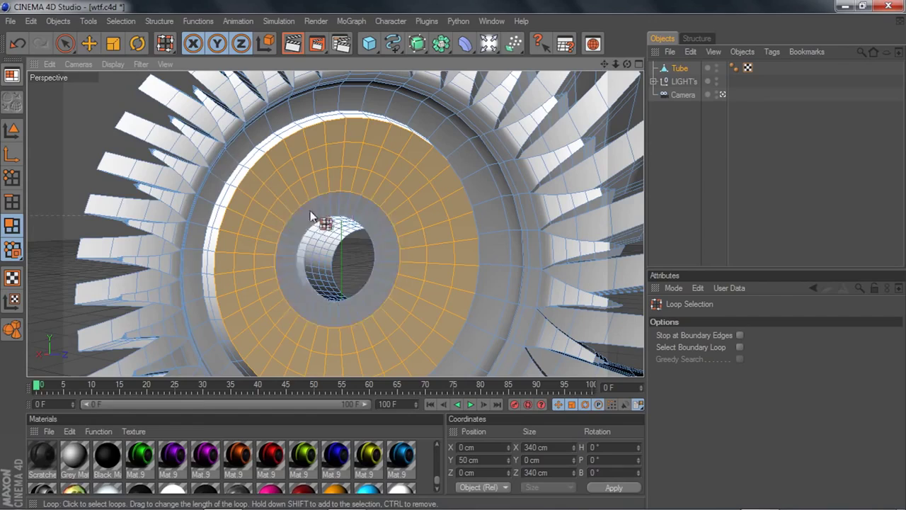
# Step: Matrix Extrude the face rings in 5 steps with a move of about 1.8, -0.6 and 7.2 cm and an X scale of 91 %
pyautogui.rightClick(88, 176)
pyautogui.click(104, 262)
pyautogui.moveTo(77, 174); pyautogui.dragTo(49, 175)
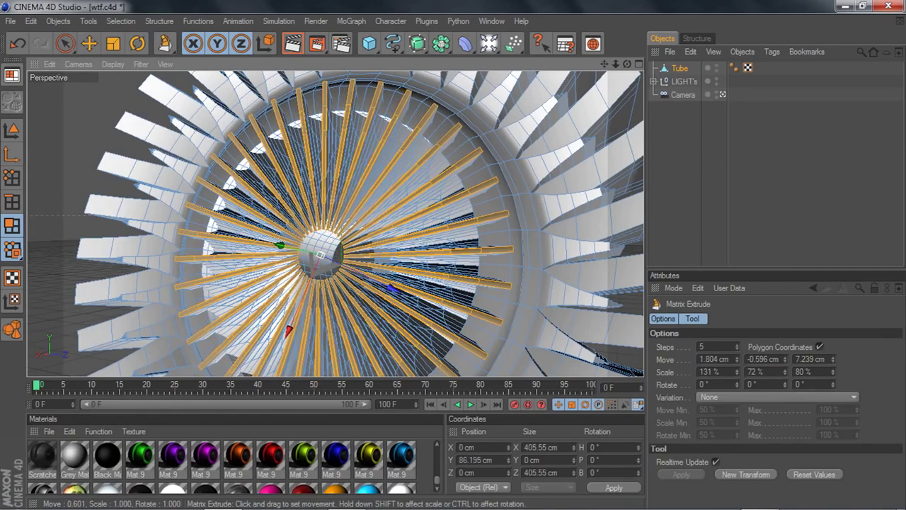
pyautogui.moveTo(738, 373); pyautogui.dragTo(735, 400)
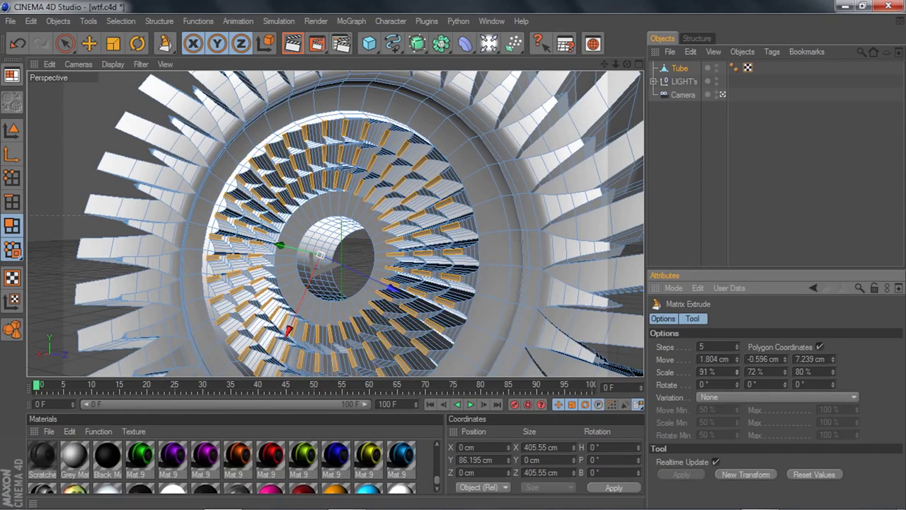
# Step: Set the face extrusion's Y move to 6.204 cm and Z move to 3.939 cm, and inspect the result around the hole
pyautogui.moveTo(834, 360); pyautogui.dragTo(792, 349)
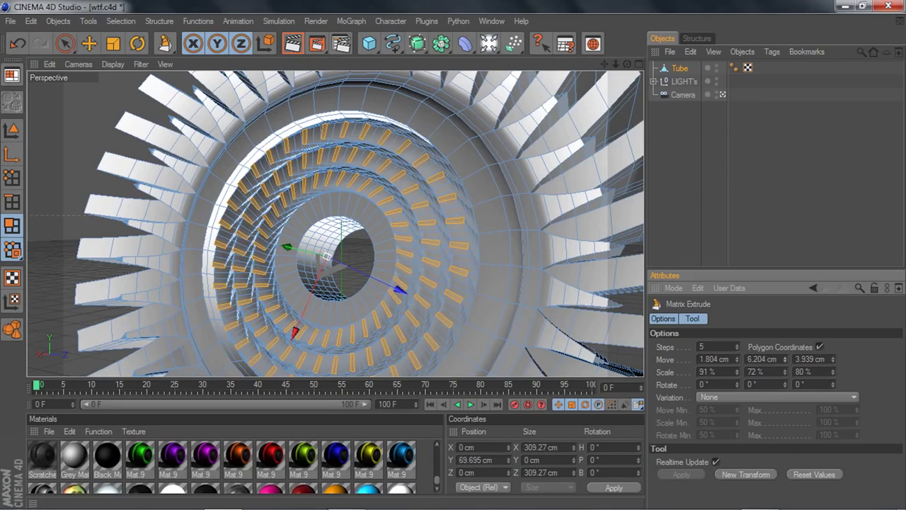
pyautogui.moveTo(627, 65); pyautogui.dragTo(646, 29)
pyautogui.moveTo(627, 64)
pyautogui.mouseDown()
pyautogui.moveTo(571, 65)
pyautogui.moveTo(628, 63)
pyautogui.mouseUp()
pyautogui.scroll(6, 389, 205)
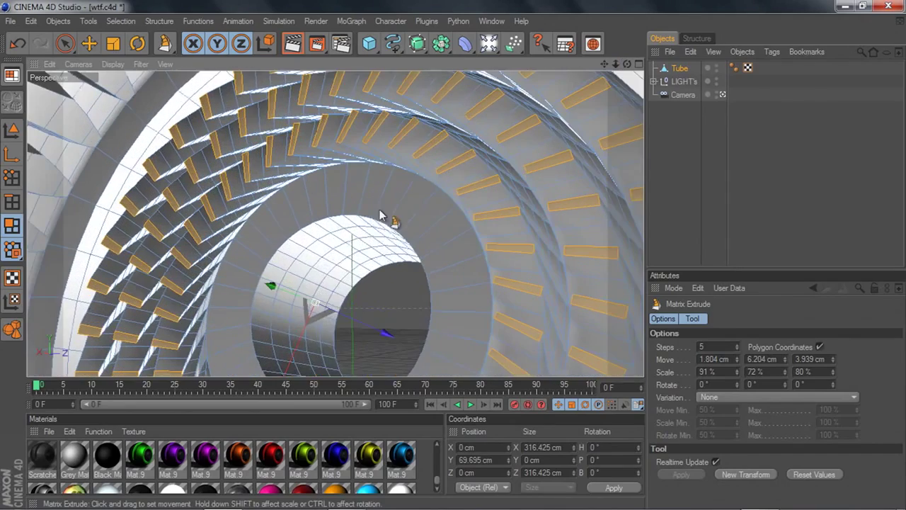
# Step: Try to loop-select the bands on the inner wall of the central hole, and undo that selection
pyautogui.press('u')
pyautogui.press('l')
pyautogui.scroll(-1, 398, 243)
pyautogui.scroll(-4, 396, 241)
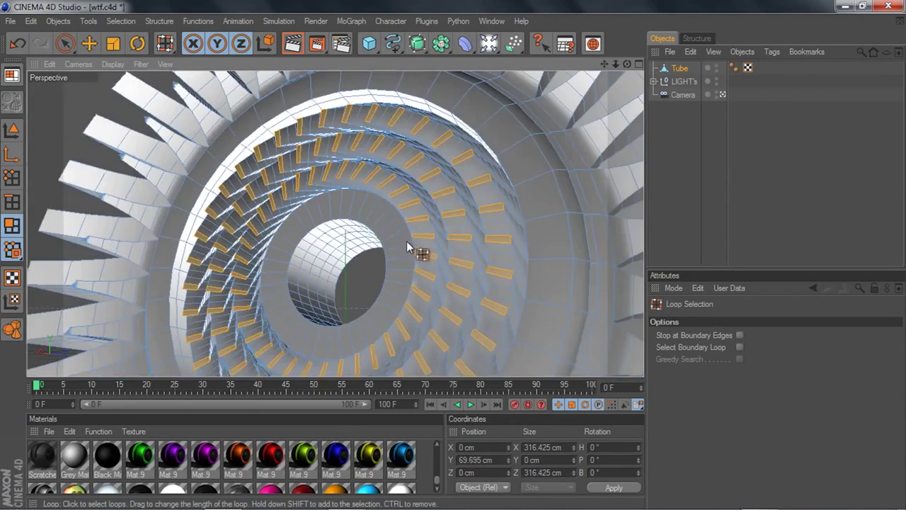
pyautogui.moveTo(628, 64)
pyautogui.mouseDown()
pyautogui.moveTo(660, 63)
pyautogui.moveTo(594, 64)
pyautogui.moveTo(647, 61)
pyautogui.moveTo(641, 48)
pyautogui.moveTo(627, 50)
pyautogui.moveTo(651, 73)
pyautogui.moveTo(629, 62)
pyautogui.mouseUp()
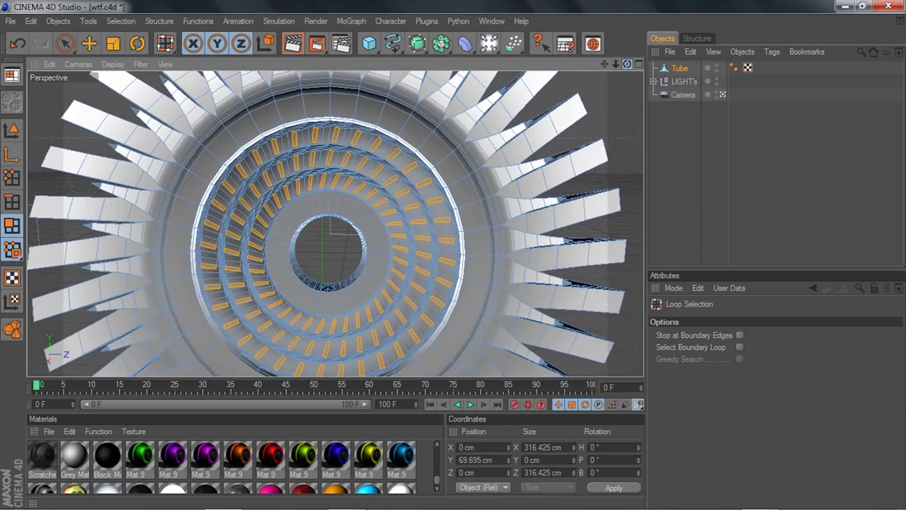
pyautogui.scroll(6, 308, 260)
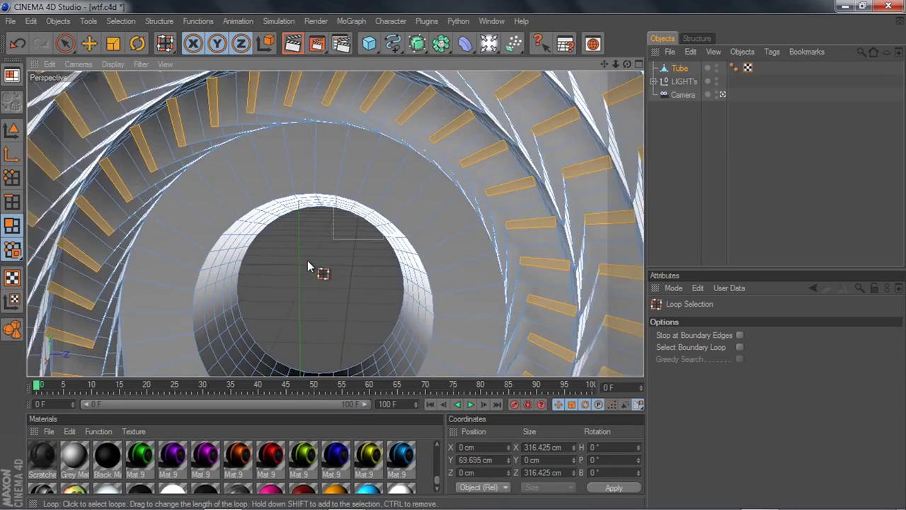
pyautogui.moveTo(627, 64); pyautogui.dragTo(613, 42)
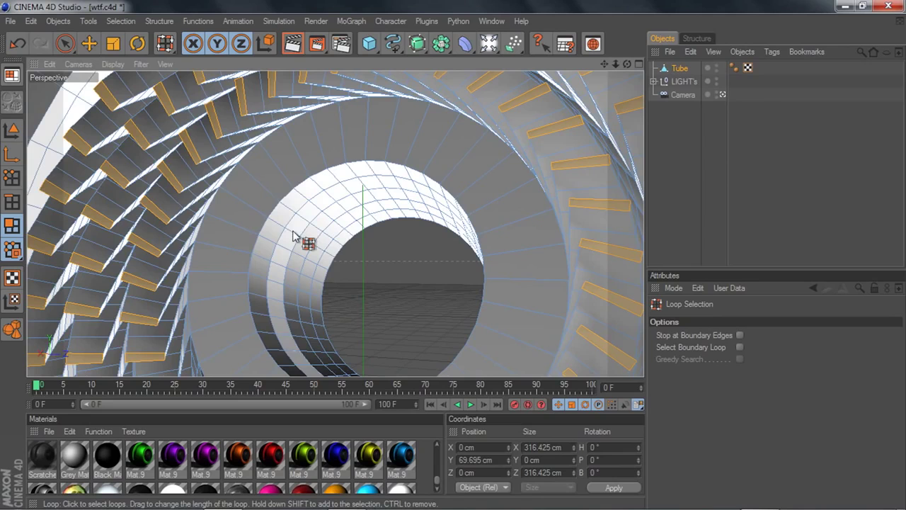
pyautogui.click(294, 237)
pyautogui.scroll(-4, 348, 249)
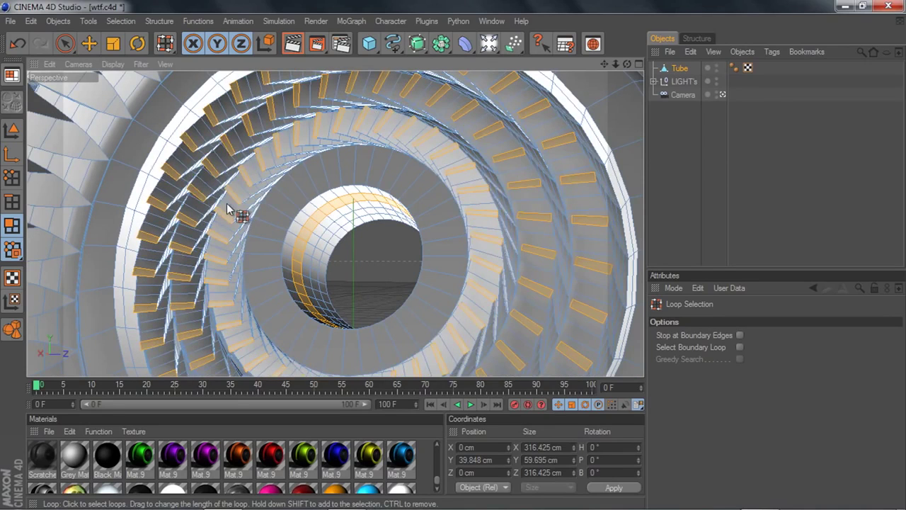
pyautogui.click(310, 238)
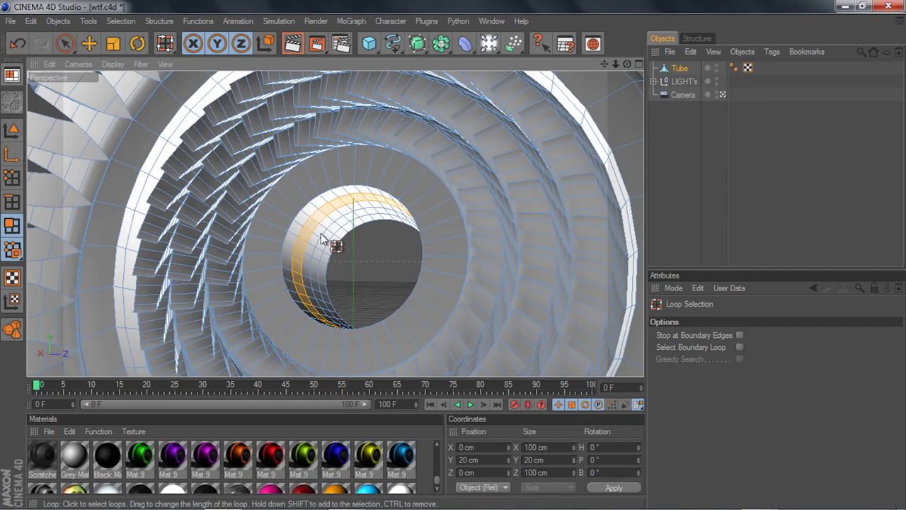
pyautogui.keyDown('shift'); pyautogui.click(321, 242); pyautogui.keyUp('shift')
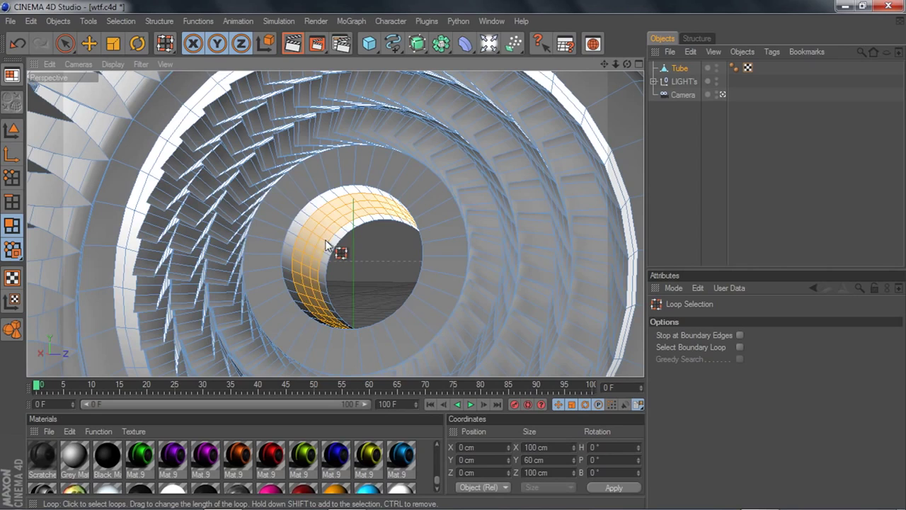
pyautogui.hotkey('ctrl', 'z')
pyautogui.hotkey('ctrl', 'z')
pyautogui.hotkey('ctrl', 'z')
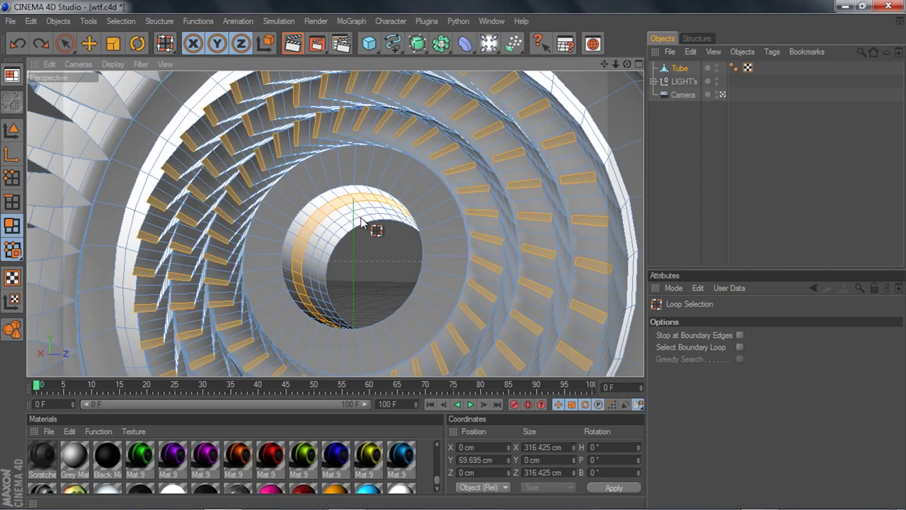
# Step: Add the hole's inner wall bands to the blade face selection, try a Smooth Shift of about 54 cm, and undo it
pyautogui.keyDown('shift'); pyautogui.click(312, 229); pyautogui.keyUp('shift')
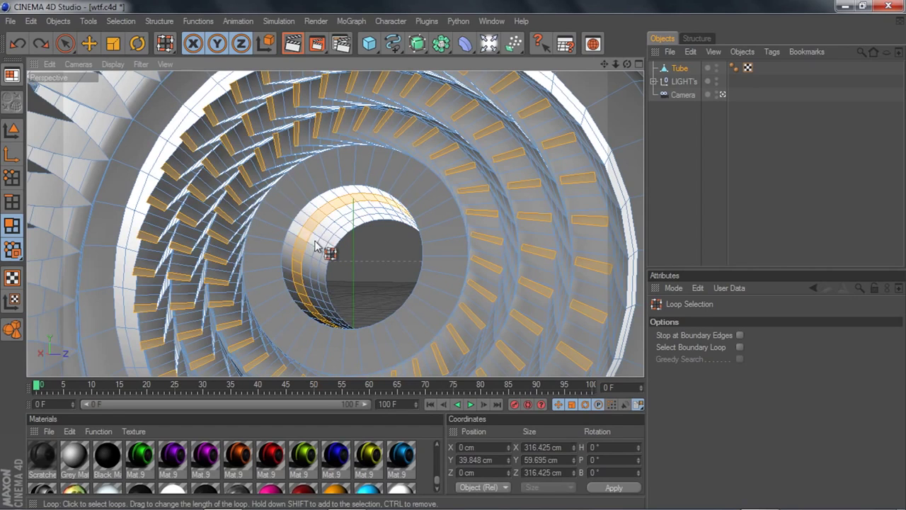
pyautogui.moveTo(318, 242); pyautogui.dragTo(322, 246)
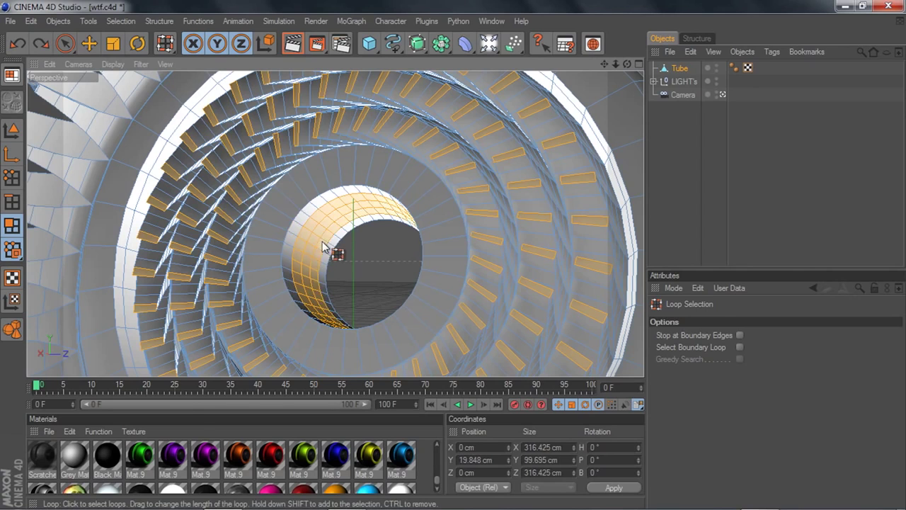
pyautogui.rightClick(53, 157)
pyautogui.click(101, 270)
pyautogui.moveTo(376, 264); pyautogui.dragTo(415, 264)
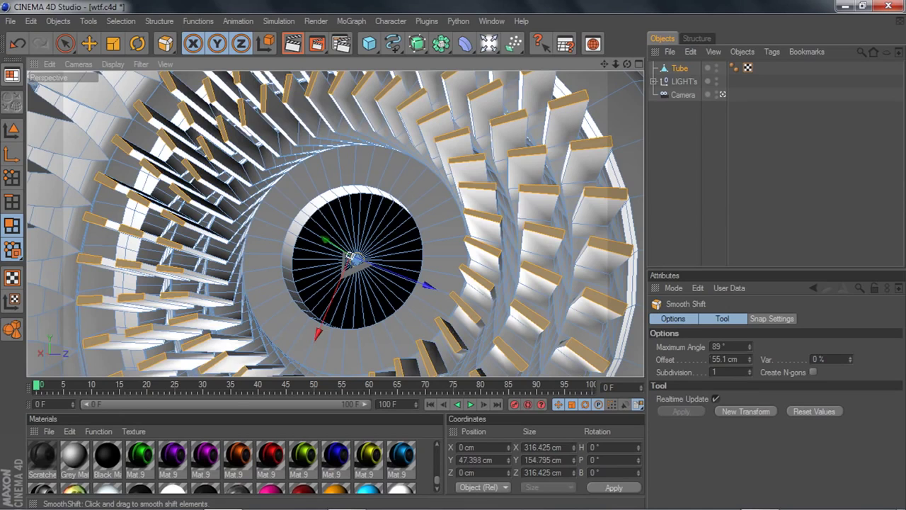
pyautogui.moveTo(471, 182); pyautogui.dragTo(470, 182)
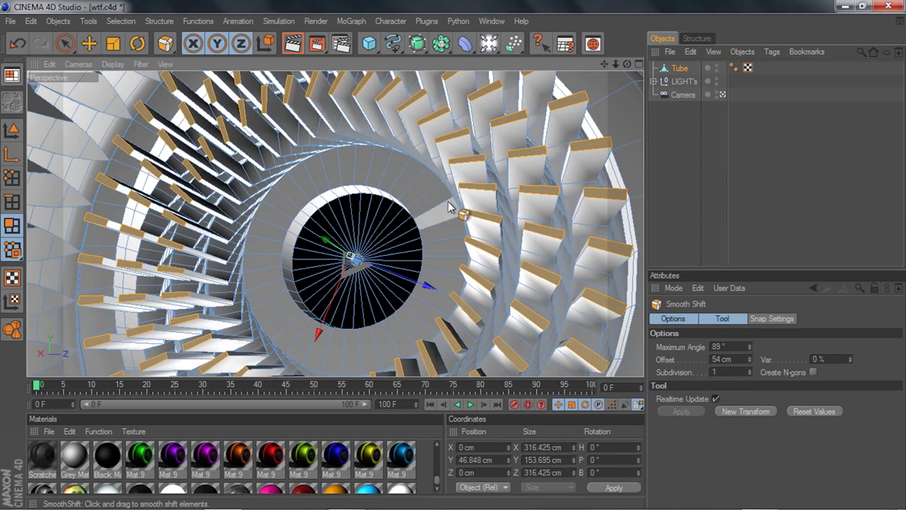
pyautogui.hotkey('ctrl', 'z')
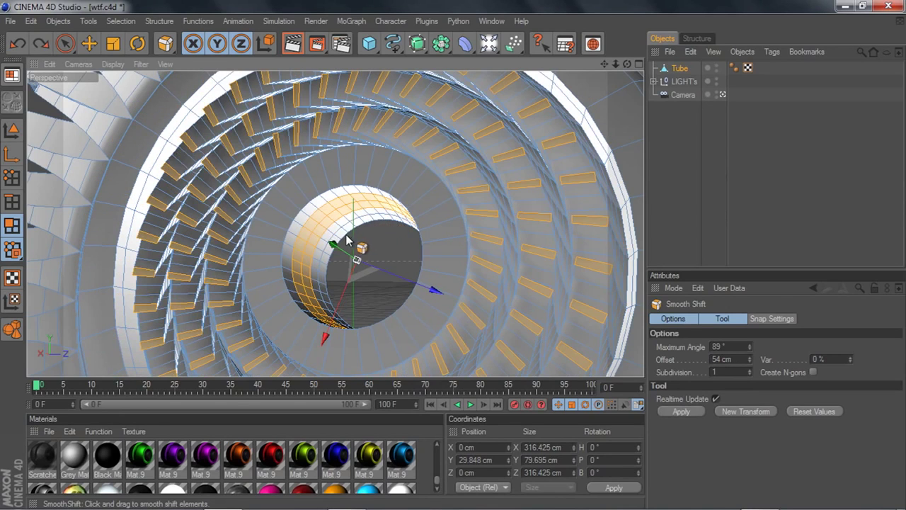
# Step: Loop-select only three bands on the central hole's inner wall and Smooth Shift them about 49.6 cm to close the hole
pyautogui.press('u')
pyautogui.press('l')
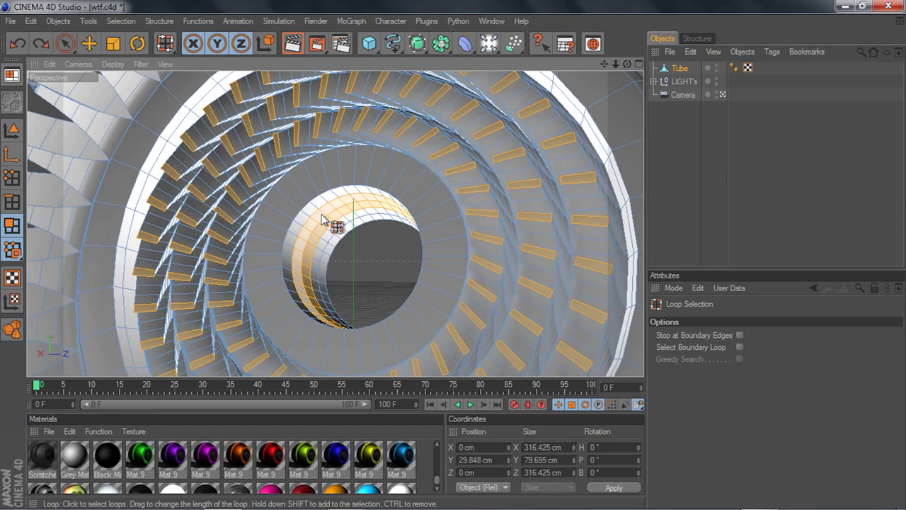
pyautogui.click(330, 224)
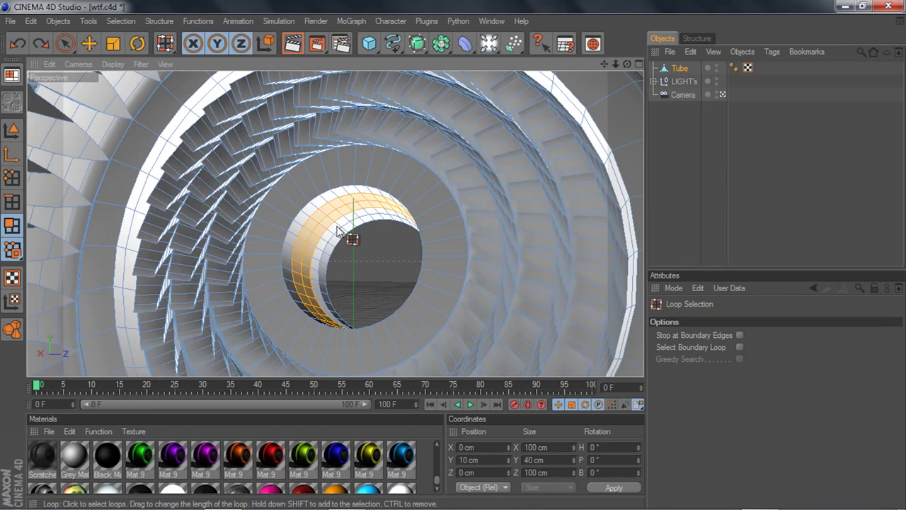
pyautogui.rightClick(369, 248)
pyautogui.click(417, 273)
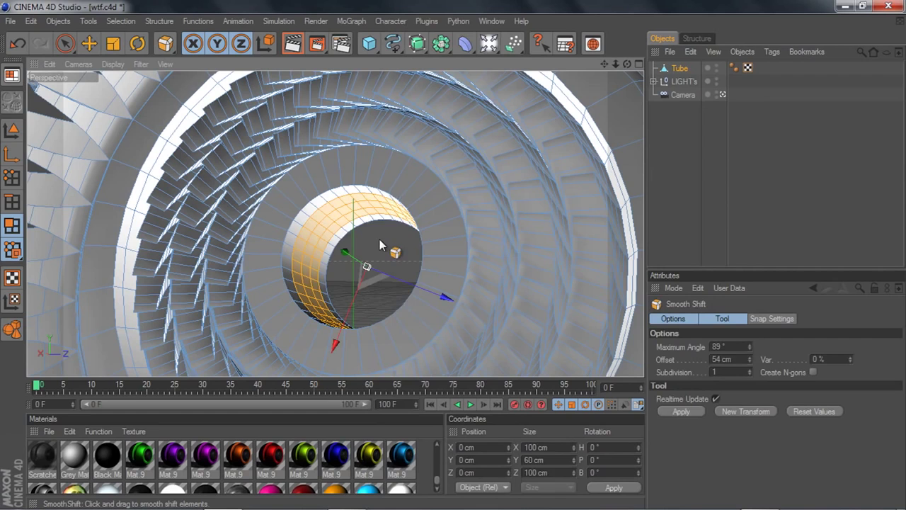
pyautogui.moveTo(380, 240); pyautogui.dragTo(425, 240)
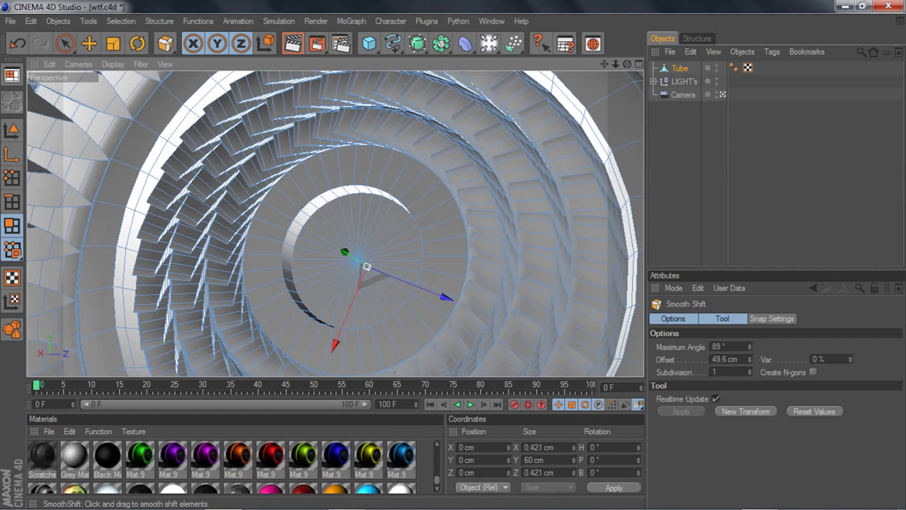
# Step: Loop-select the disc closing the central hole and Matrix Extrude it in 5 steps with a move of about 1.626, 5.59 and 3.549 cm
pyautogui.scroll(-4, 399, 242)
pyautogui.press('u')
pyautogui.press('l')
pyautogui.rightClick(63, 141)
pyautogui.click(100, 261)
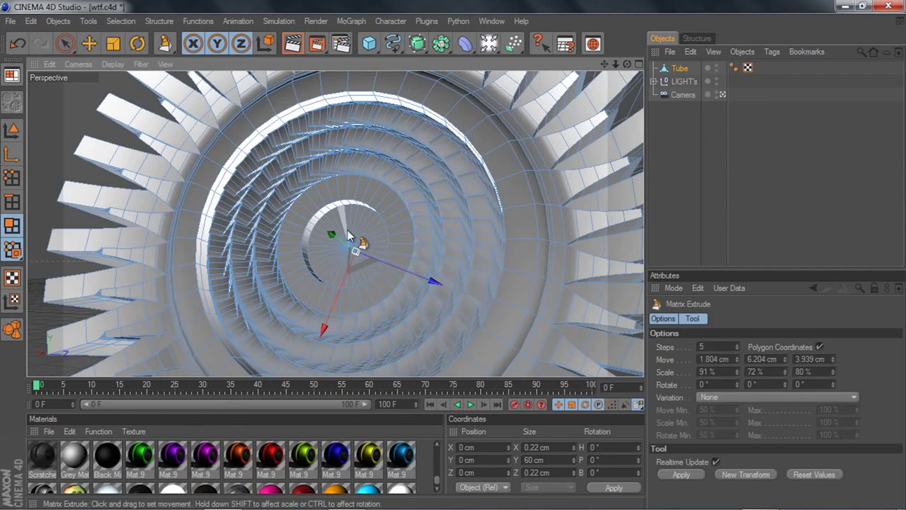
pyautogui.press('u')
pyautogui.press('l')
pyautogui.click(348, 232)
pyautogui.rightClick(49, 178)
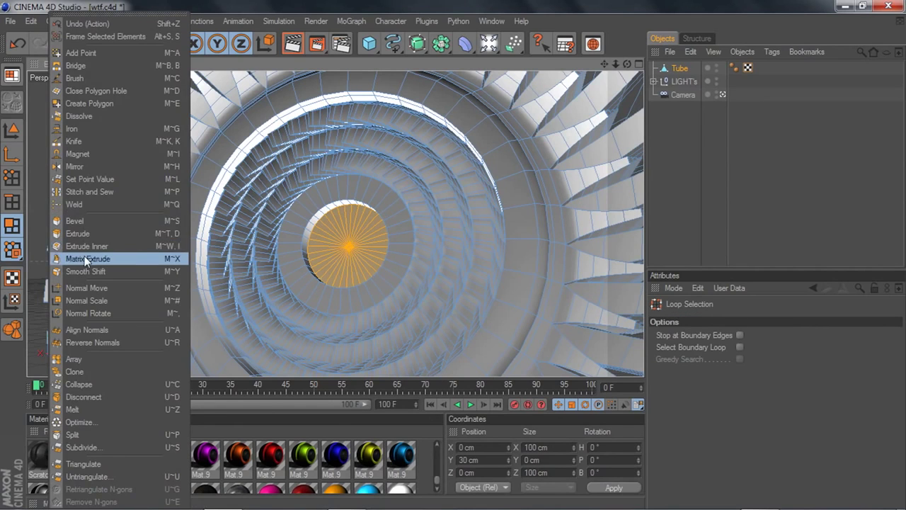
pyautogui.click(84, 259)
pyautogui.moveTo(60, 154); pyautogui.dragTo(123, 154)
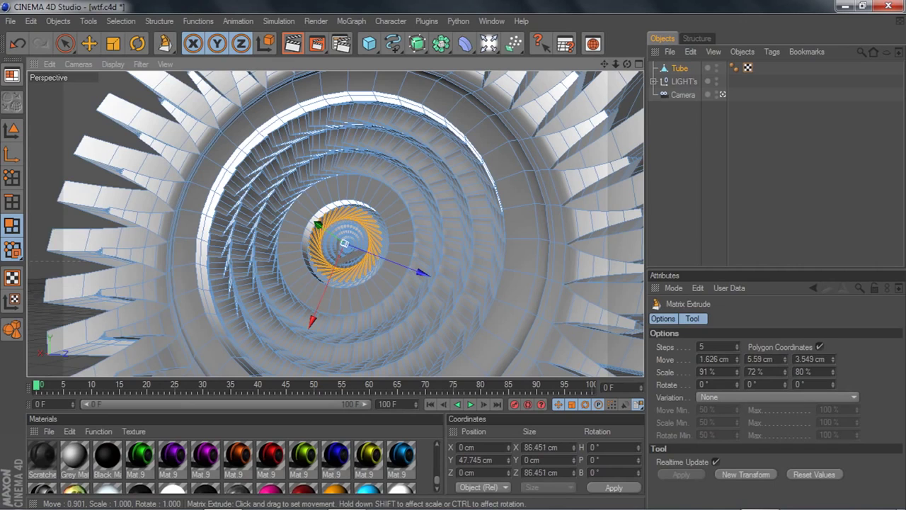
# Step: Loop-select the flat ring around the central hub and inset its faces with Extrude Inner
pyautogui.press('space')
pyautogui.click(315, 199)
pyautogui.rightClick(65, 146)
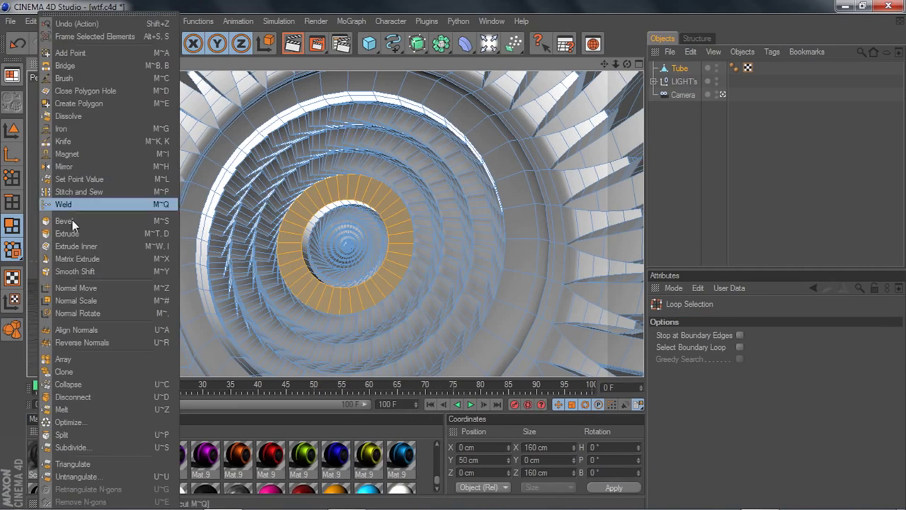
pyautogui.click(80, 250)
pyautogui.moveTo(57, 154); pyautogui.dragTo(106, 154)
# Step: Matrix Extrude the inset hub ring faces in 5 steps with a move of about 0.489, 1.682 and 1.068 cm
pyautogui.rightClick(57, 155)
pyautogui.click(75, 259)
pyautogui.moveTo(57, 142); pyautogui.dragTo(78, 141)
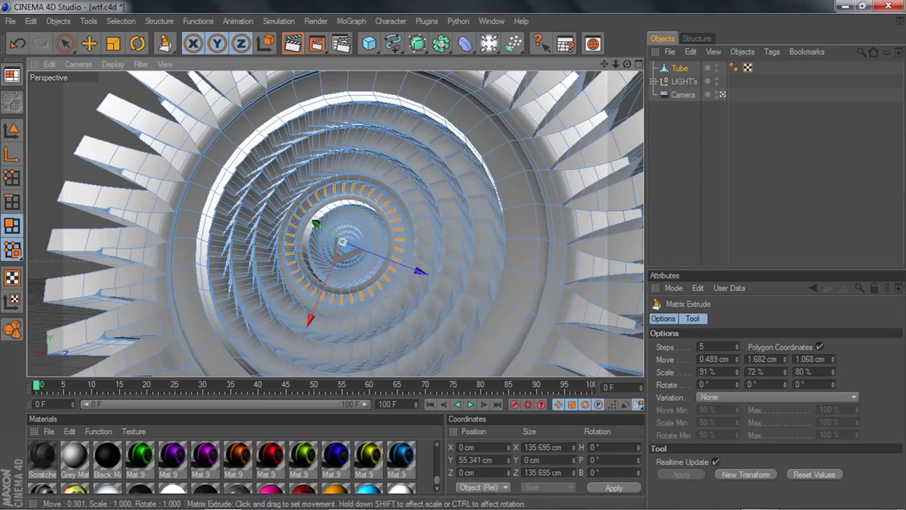
# Step: Examine the whole wheel from an oblique angle and from the front
pyautogui.scroll(-6, 285, 166)
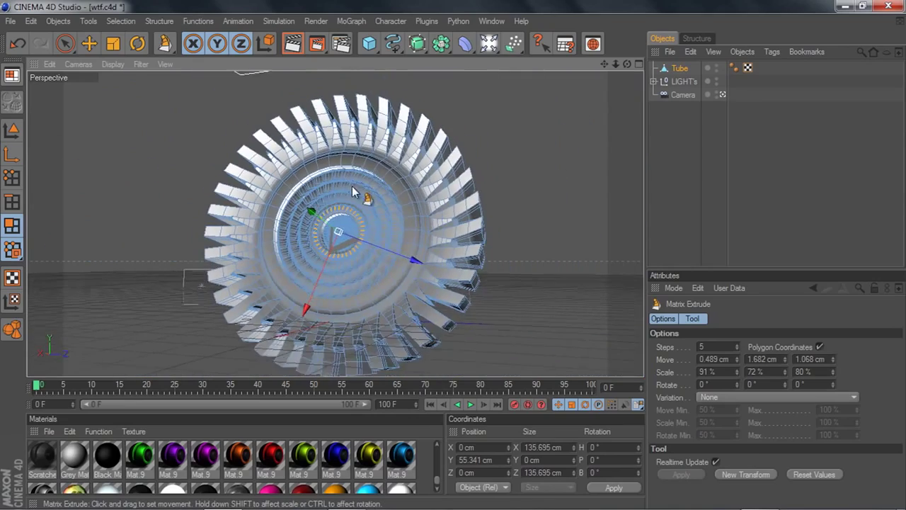
pyautogui.scroll(3, 356, 198)
pyautogui.scroll(-2, 620, 77)
pyautogui.moveTo(627, 64); pyautogui.dragTo(573, 79)
pyautogui.rightClick(611, 170)
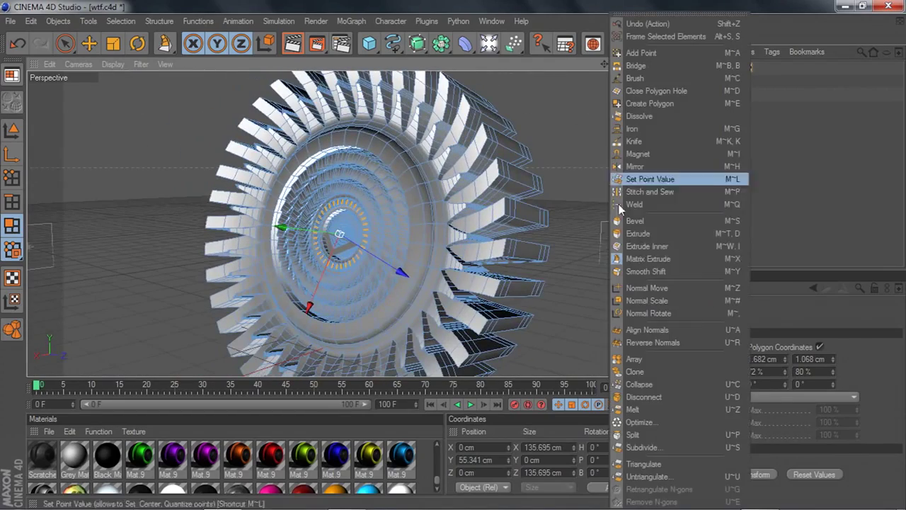
pyautogui.click(592, 62)
pyautogui.moveTo(627, 64); pyautogui.dragTo(556, 61)
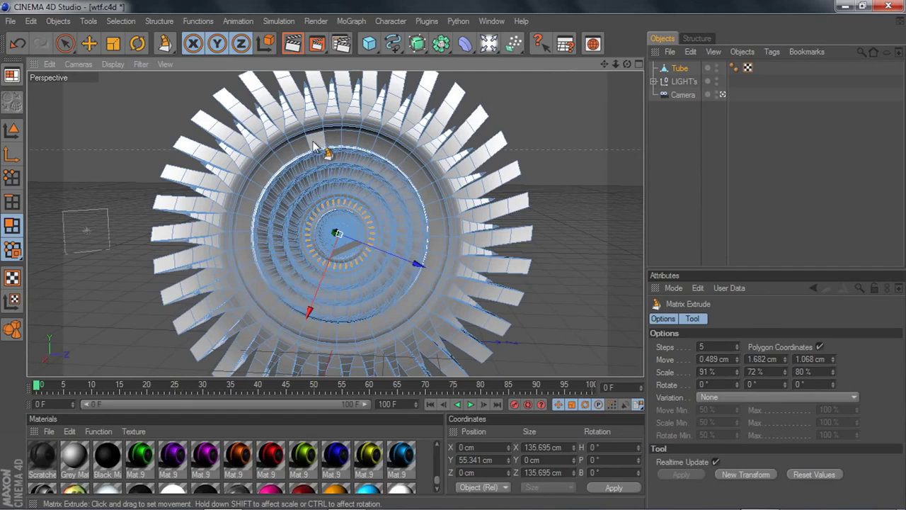
# Step: Try the red Mat.9 material on the whole tube and undo the assignment
pyautogui.click(677, 68)
pyautogui.moveTo(270, 457); pyautogui.dragTo(680, 69)
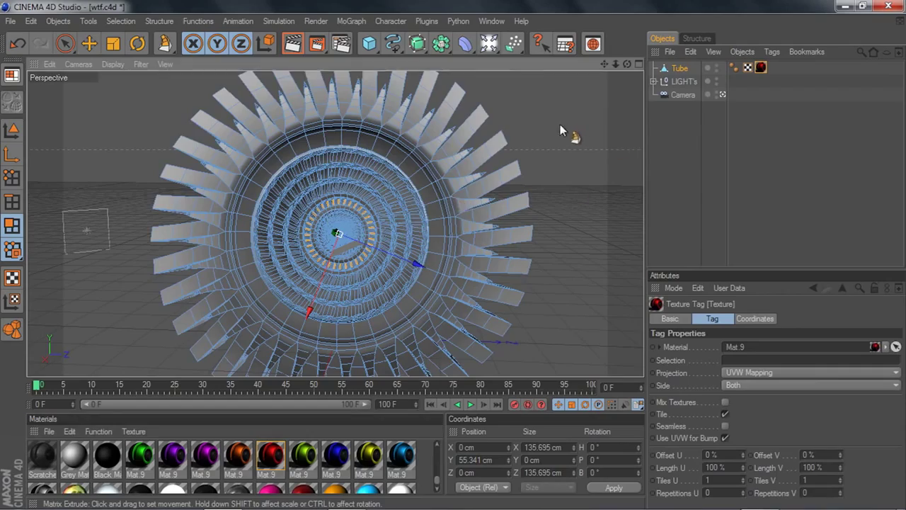
pyautogui.scroll(-3, 561, 128)
pyautogui.scroll(3, 390, 231)
pyautogui.moveTo(627, 64); pyautogui.dragTo(604, 69)
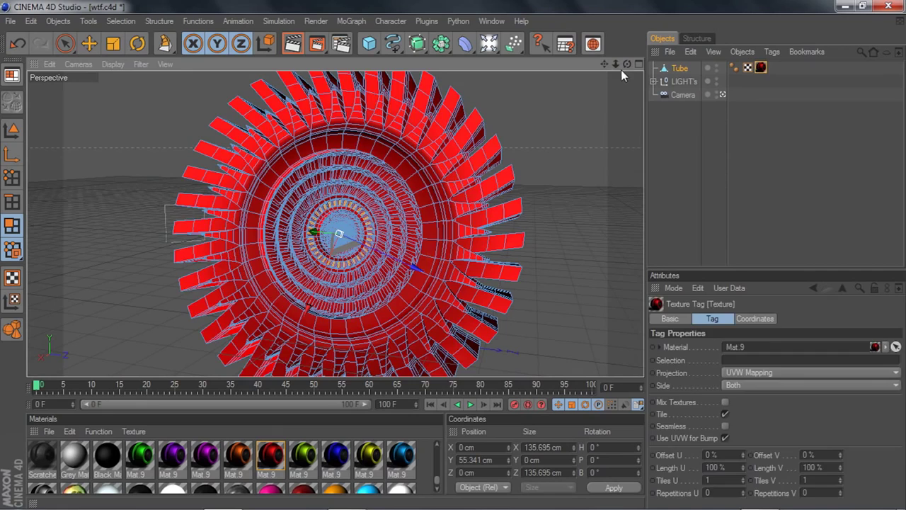
pyautogui.hotkey('ctrl', 'z')
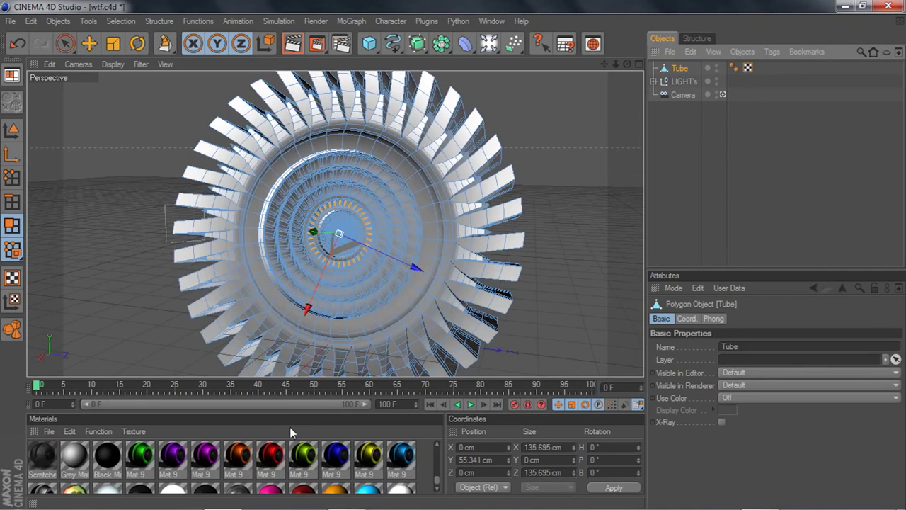
# Step: Loop-select the three outer bladed rings on the front face, try the red Mat.9 material on them, and undo the assignment
pyautogui.press('u')
pyautogui.press('l')
pyautogui.click(284, 159)
pyautogui.click(303, 184)
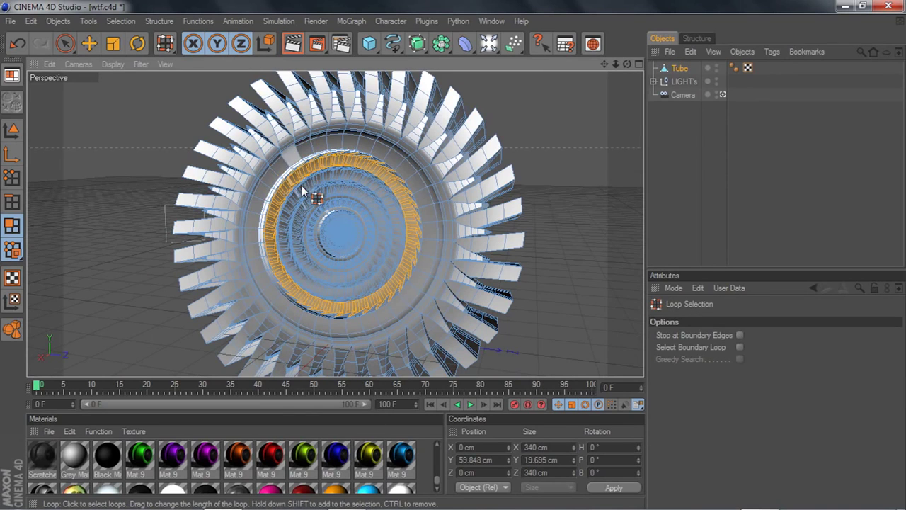
pyautogui.keyDown('shift'); pyautogui.click(316, 186); pyautogui.keyUp('shift')
pyautogui.keyDown('shift'); pyautogui.click(316, 196); pyautogui.keyUp('shift')
pyautogui.moveTo(274, 453); pyautogui.dragTo(299, 198)
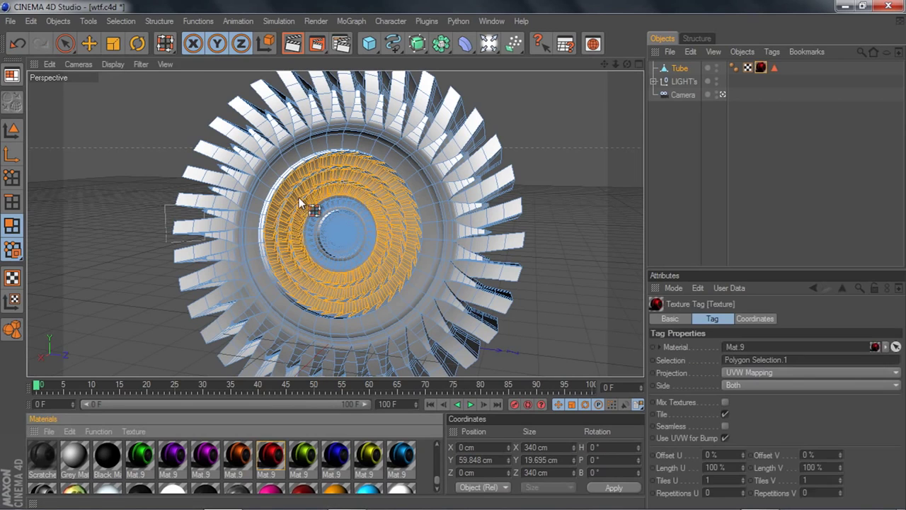
pyautogui.hotkey('ctrl', 'z')
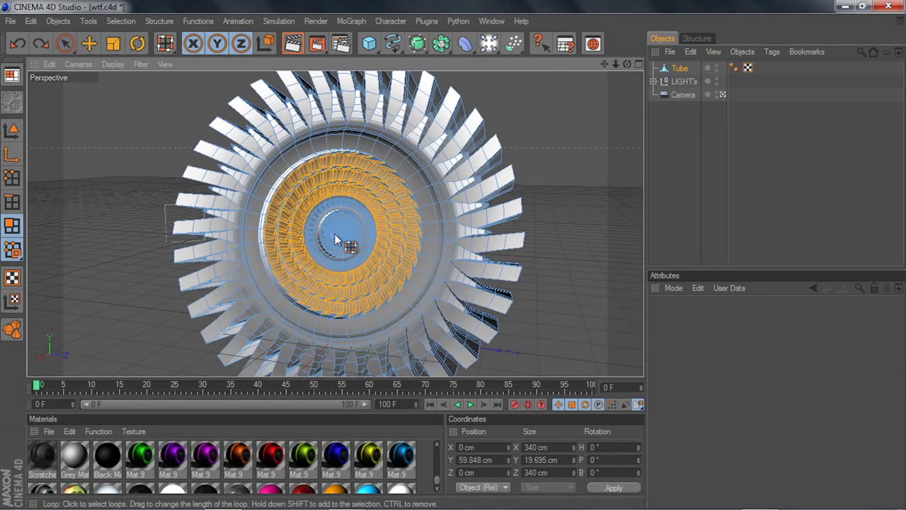
# Step: Loop-select the flat rim ring and the three bladed rings inside it on the wheel's front face
pyautogui.scroll(3, 335, 236)
pyautogui.moveTo(626, 66); pyautogui.dragTo(603, 52)
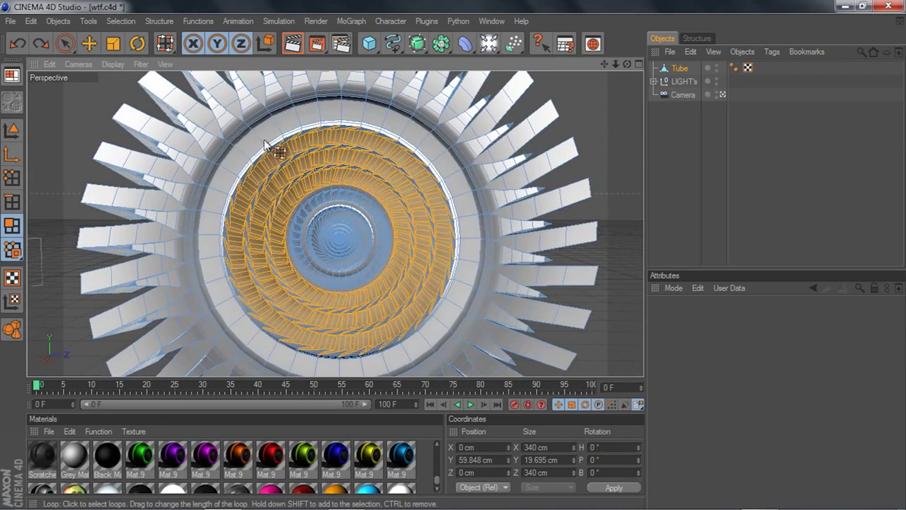
pyautogui.click(263, 140)
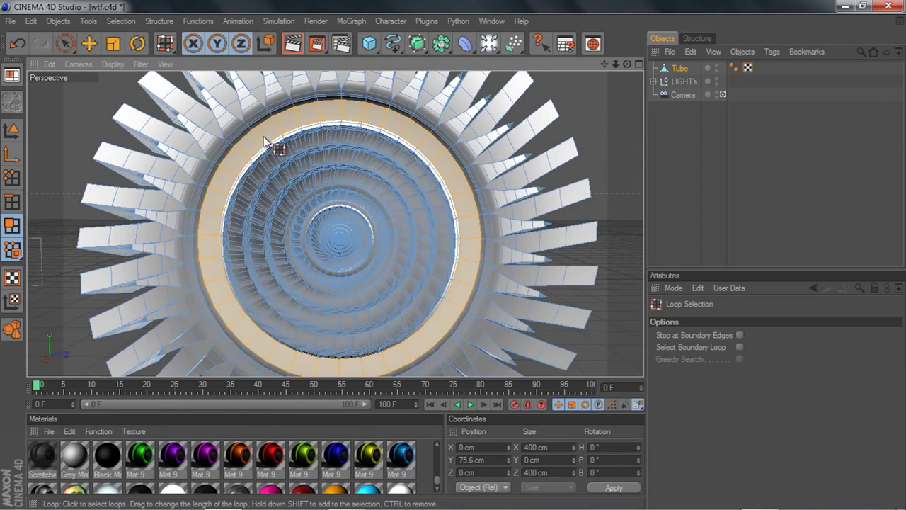
pyautogui.click(259, 139)
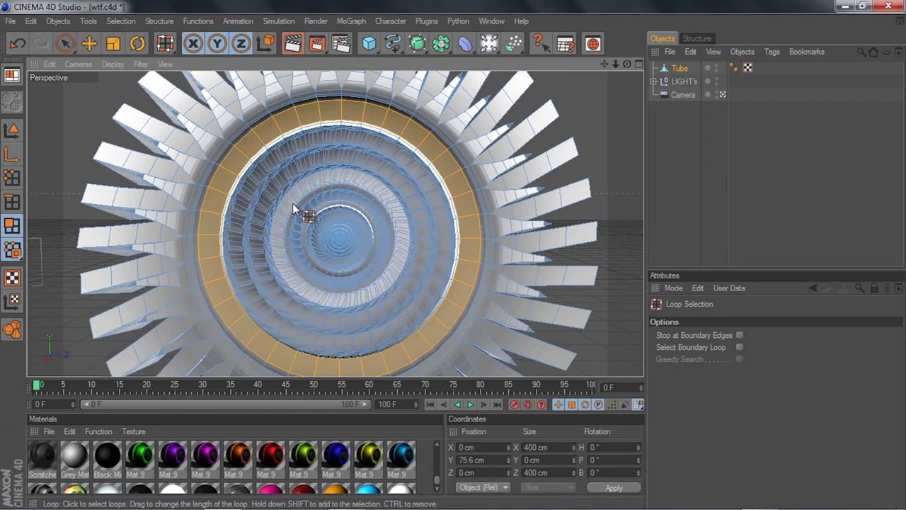
pyautogui.keyDown('shift'); pyautogui.click(269, 167); pyautogui.keyUp('shift')
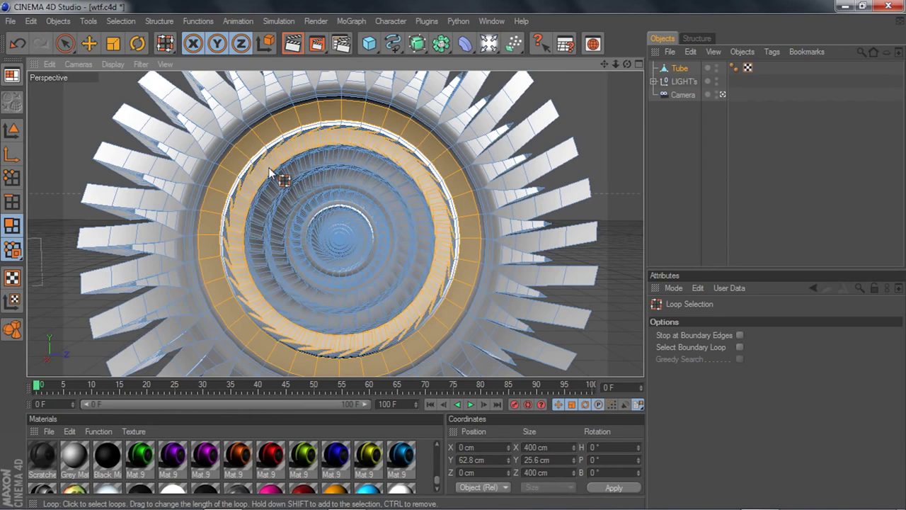
pyautogui.keyDown('shift'); pyautogui.click(277, 181); pyautogui.keyUp('shift')
pyautogui.keyDown('shift'); pyautogui.click(292, 195); pyautogui.keyUp('shift')
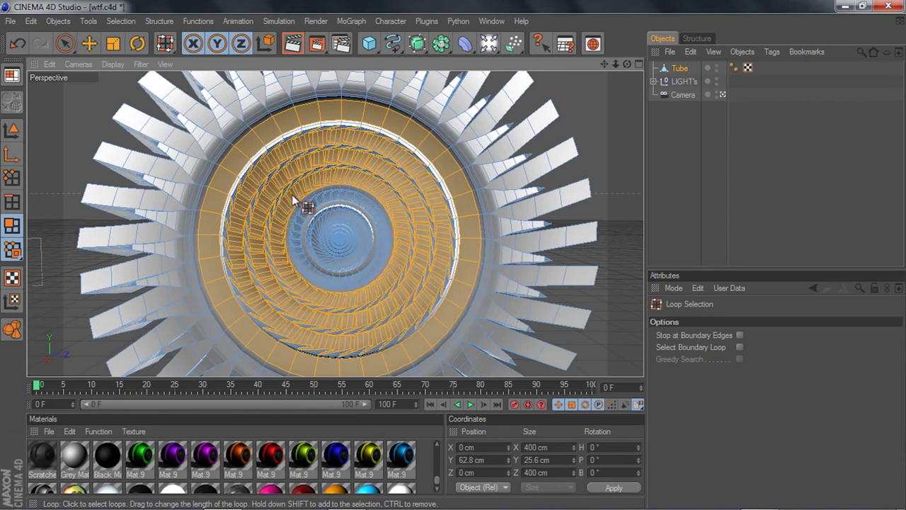
# Step: Add every second outer blade around the wheel to the loop selection
pyautogui.keyDown('shift'); pyautogui.click(488, 168); pyautogui.keyUp('shift')
pyautogui.keyDown('shift'); pyautogui.click(471, 128); pyautogui.keyUp('shift')
pyautogui.keyDown('shift'); pyautogui.click(511, 221); pyautogui.keyUp('shift')
pyautogui.keyDown('shift'); pyautogui.click(497, 286); pyautogui.keyUp('shift')
pyautogui.keyDown('shift'); pyautogui.click(472, 342); pyautogui.keyUp('shift')
pyautogui.scroll(-2, 466, 339)
pyautogui.keyDown('shift'); pyautogui.click(417, 347); pyautogui.keyUp('shift')
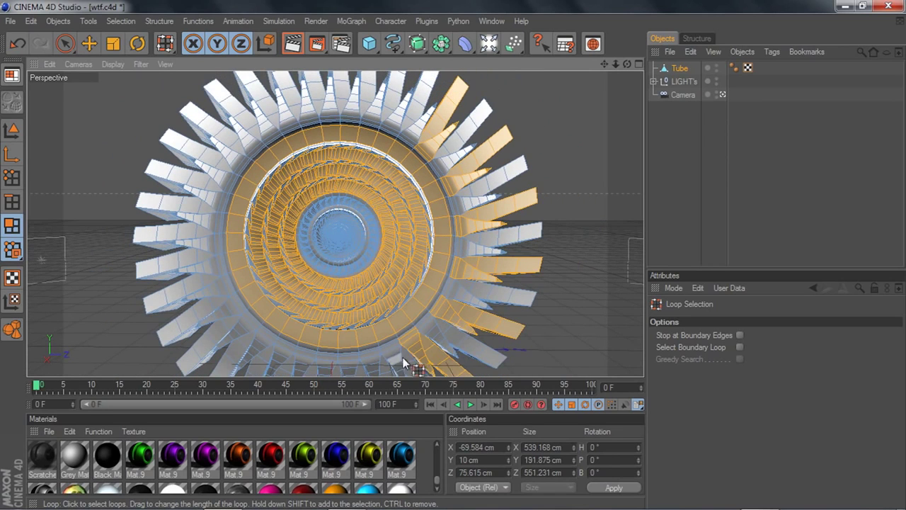
pyautogui.keyDown('shift'); pyautogui.click(371, 367); pyautogui.keyUp('shift')
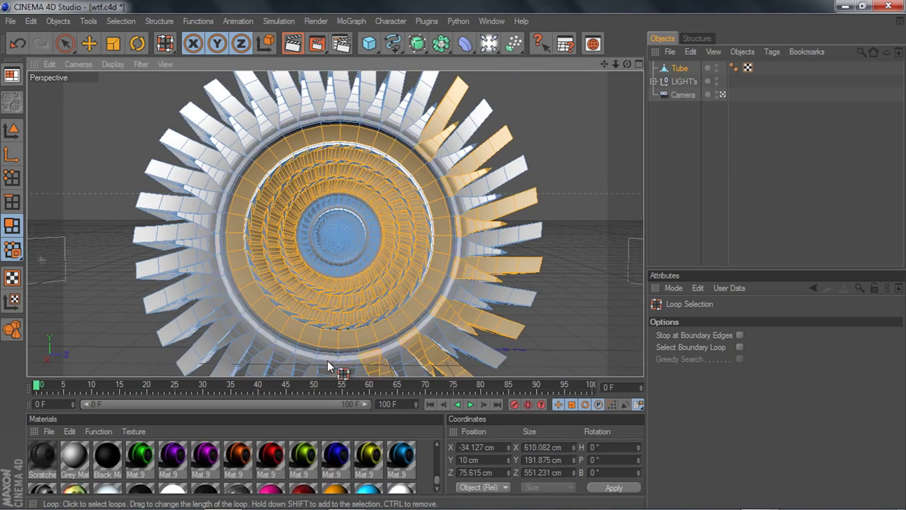
pyautogui.keyDown('shift'); pyautogui.click(283, 357); pyautogui.keyUp('shift')
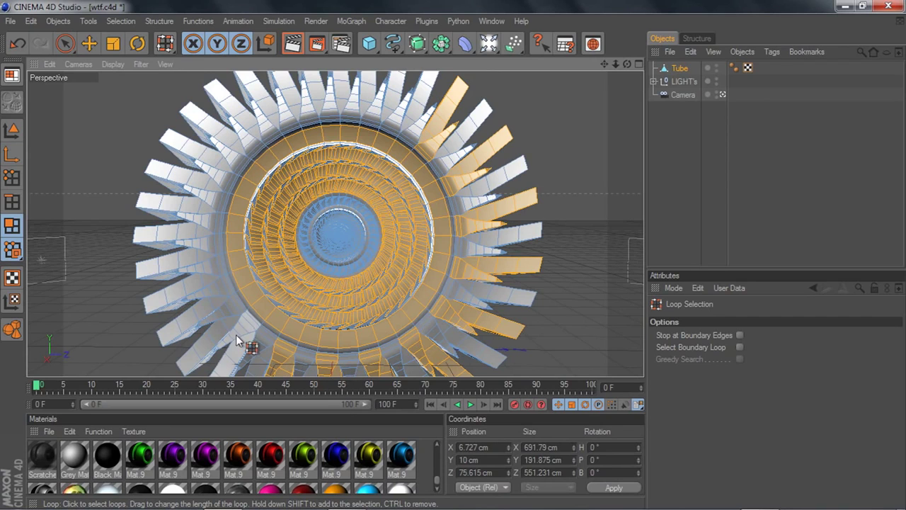
pyautogui.keyDown('shift'); pyautogui.click(217, 294); pyautogui.keyUp('shift')
pyautogui.keyDown('shift'); pyautogui.click(210, 250); pyautogui.keyUp('shift')
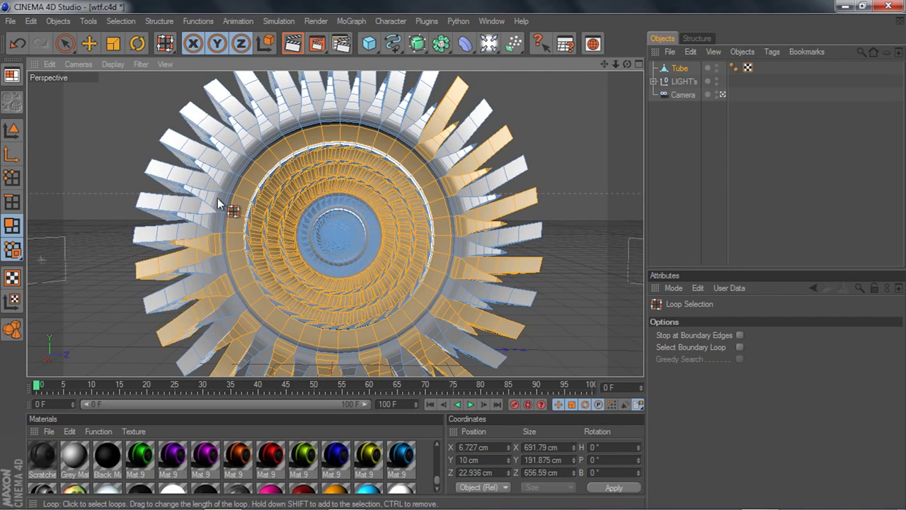
pyautogui.keyDown('shift'); pyautogui.click(218, 200); pyautogui.keyUp('shift')
pyautogui.keyDown('shift'); pyautogui.click(251, 157); pyautogui.keyUp('shift')
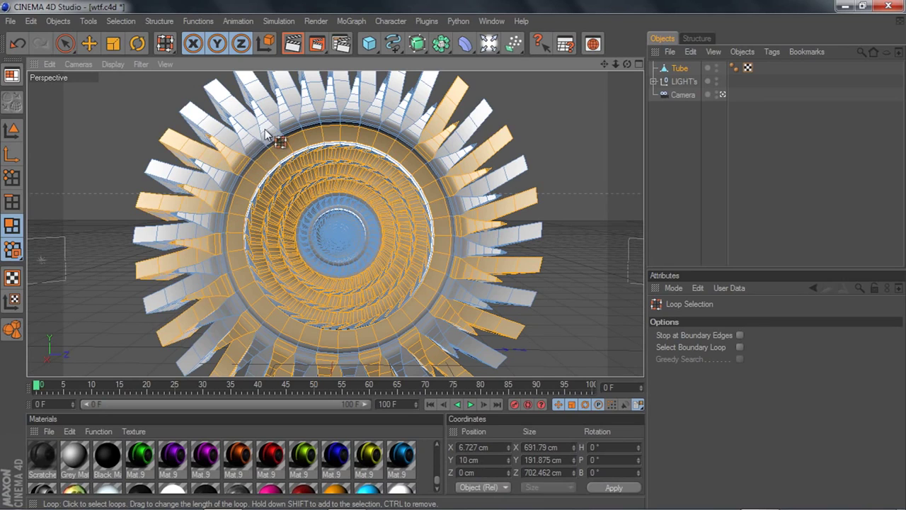
pyautogui.keyDown('shift'); pyautogui.click(392, 122); pyautogui.keyUp('shift')
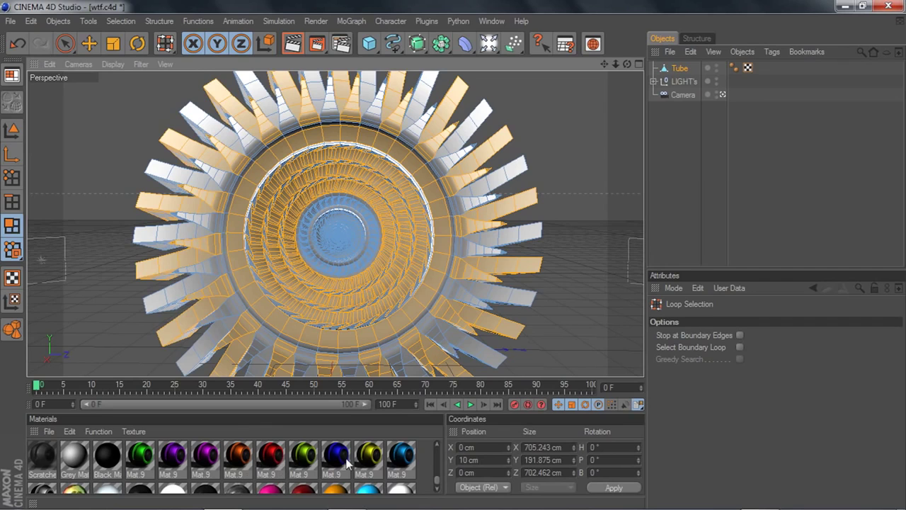
# Step: Apply the light-blue Mat.9 material to the selected rings and alternate blades
pyautogui.moveTo(398, 463); pyautogui.dragTo(379, 281)
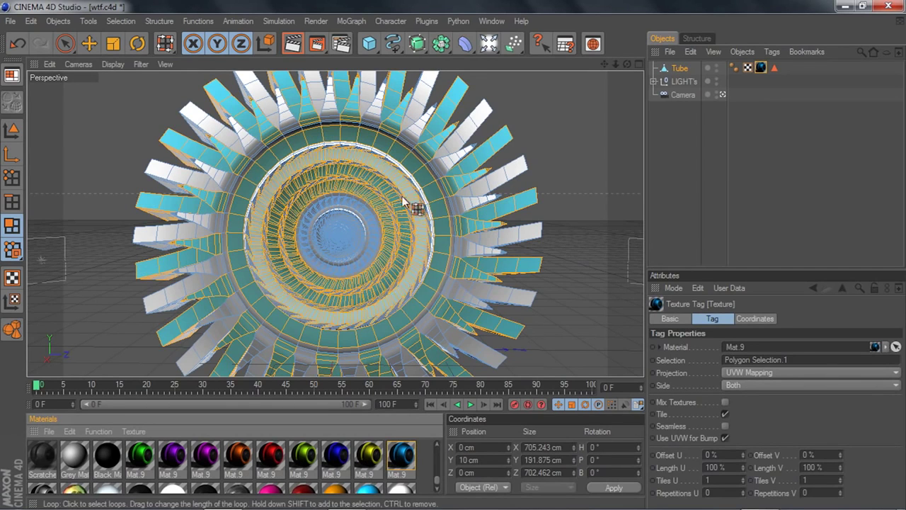
pyautogui.hotkey('ctrl', 'z')
pyautogui.click(404, 459)
pyautogui.hotkey('ctrl', 'y')
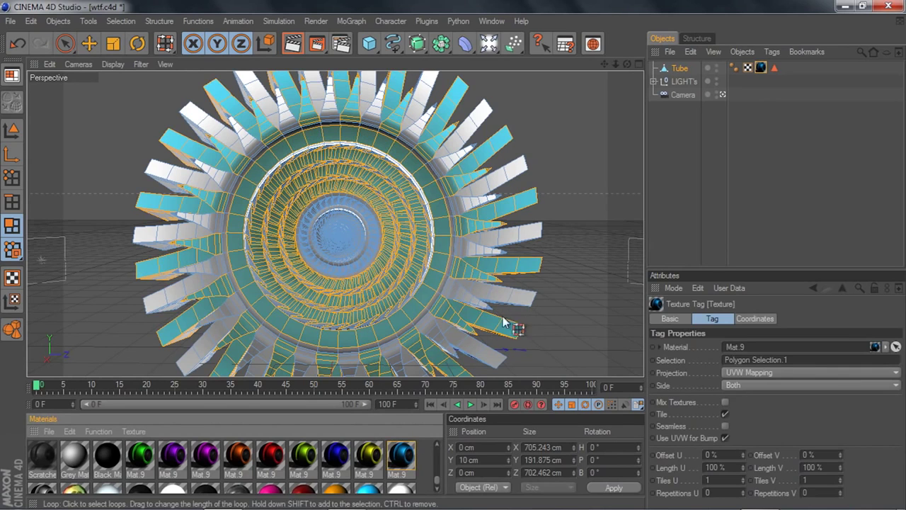
pyautogui.hotkey('ctrl', 'z')
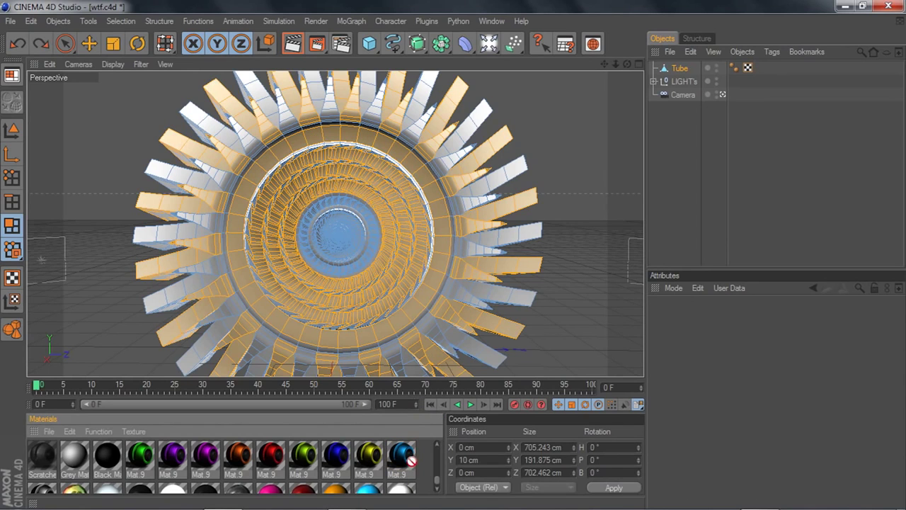
pyautogui.hotkey('ctrl', 'y')
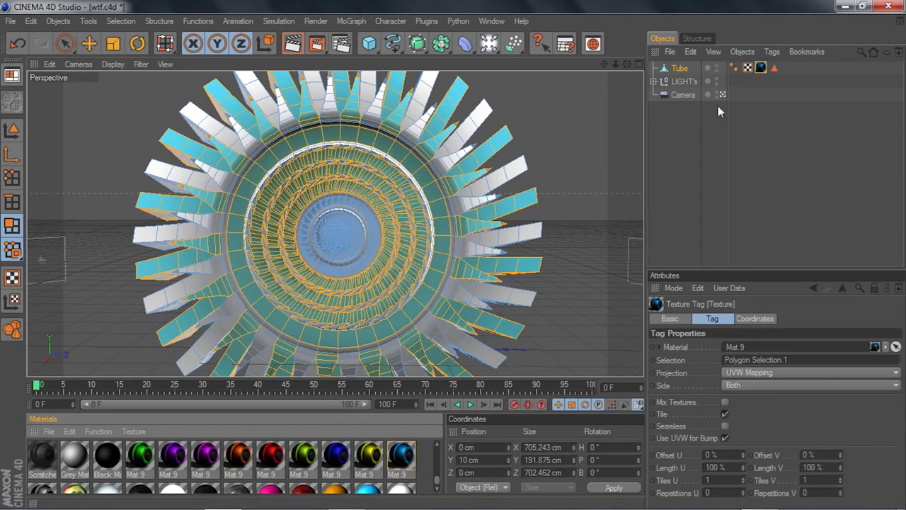
# Step: Examine the blue material on the wheel from an angle, with the Tube deselected to hide its polygon outlines
pyautogui.moveTo(627, 64)
pyautogui.mouseDown()
pyautogui.moveTo(589, 77)
pyautogui.moveTo(626, 67)
pyautogui.mouseUp()
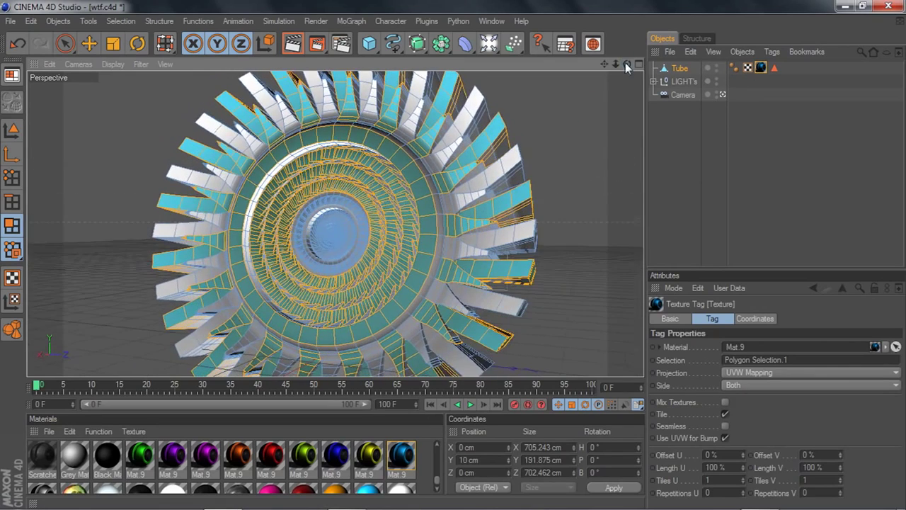
pyautogui.click(748, 68)
pyautogui.click(684, 82)
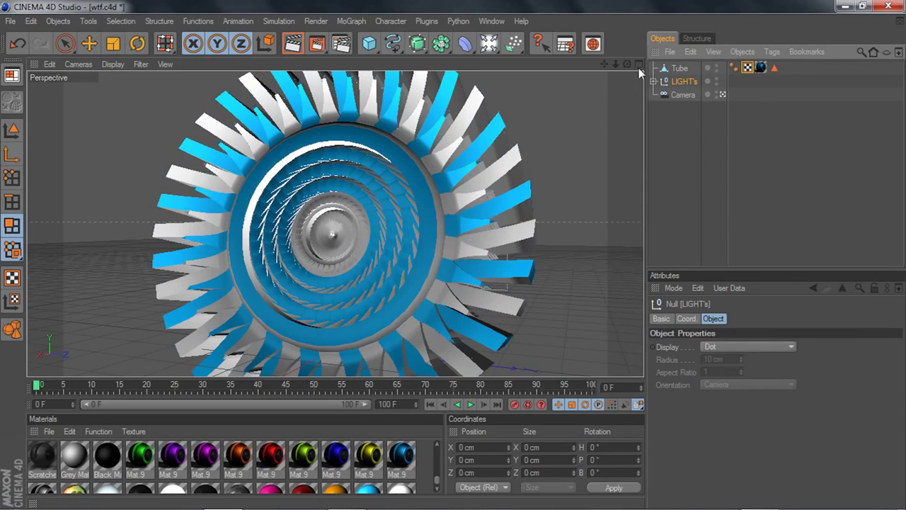
pyautogui.click(678, 69)
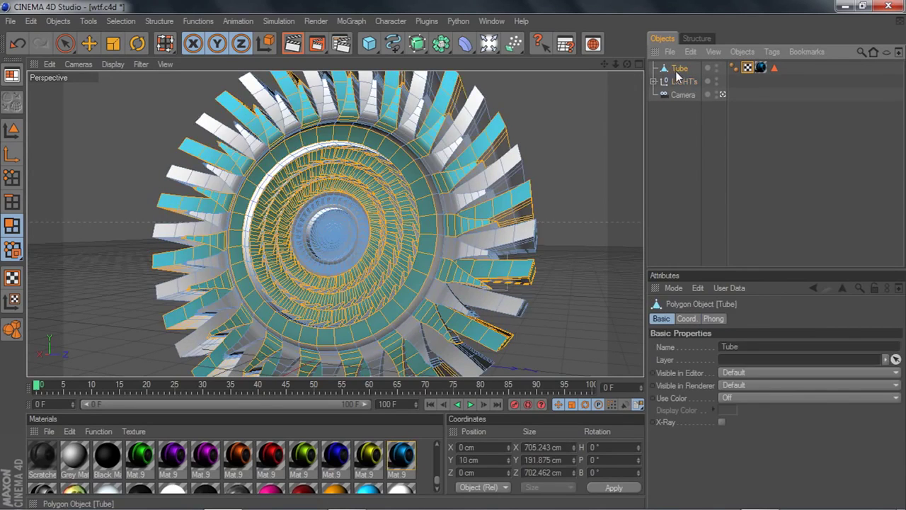
pyautogui.click(747, 68)
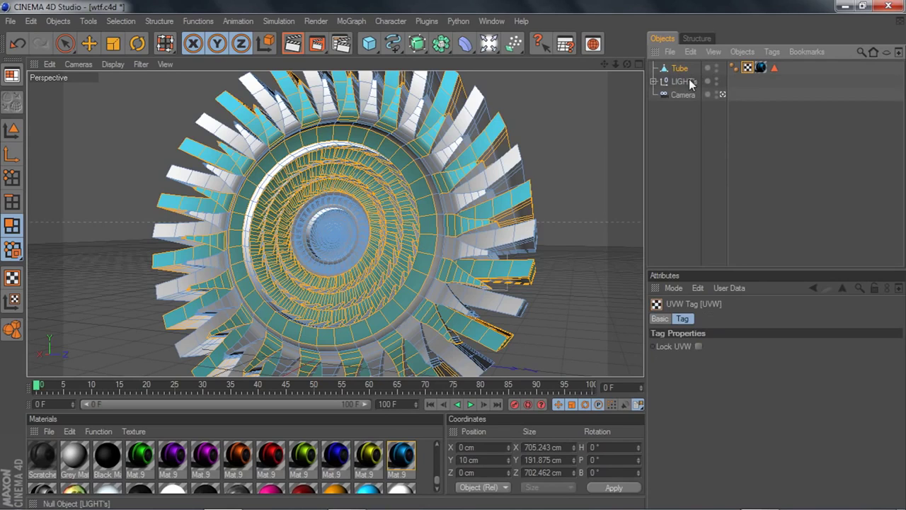
pyautogui.click(690, 82)
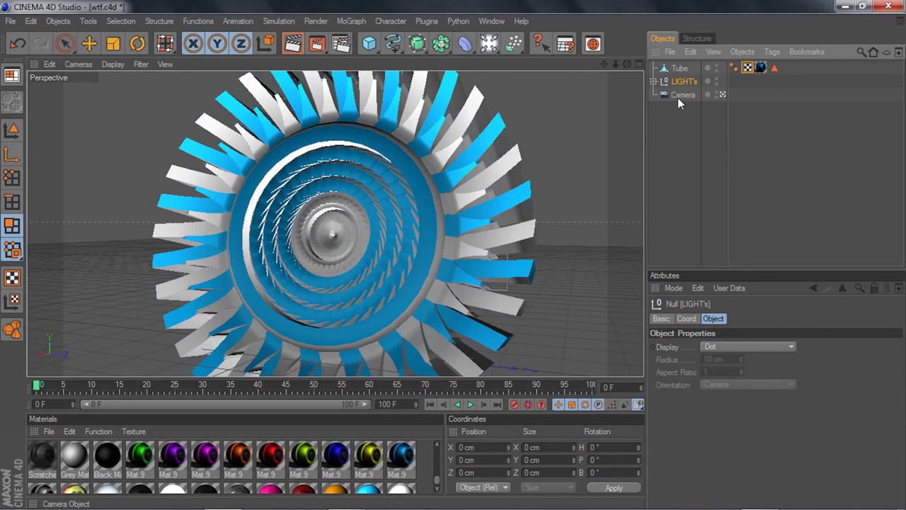
pyautogui.click(675, 80)
pyautogui.moveTo(628, 64)
pyautogui.mouseDown()
pyautogui.moveTo(697, 71)
pyautogui.moveTo(643, 89)
pyautogui.moveTo(585, 82)
pyautogui.moveTo(669, 74)
pyautogui.moveTo(591, 74)
pyautogui.moveTo(662, 78)
pyautogui.moveTo(631, 73)
pyautogui.moveTo(635, 65)
pyautogui.mouseUp()
# Step: Reselect the Tube and loop-select all the remaining white outer blades between the blue ones
pyautogui.click(674, 72)
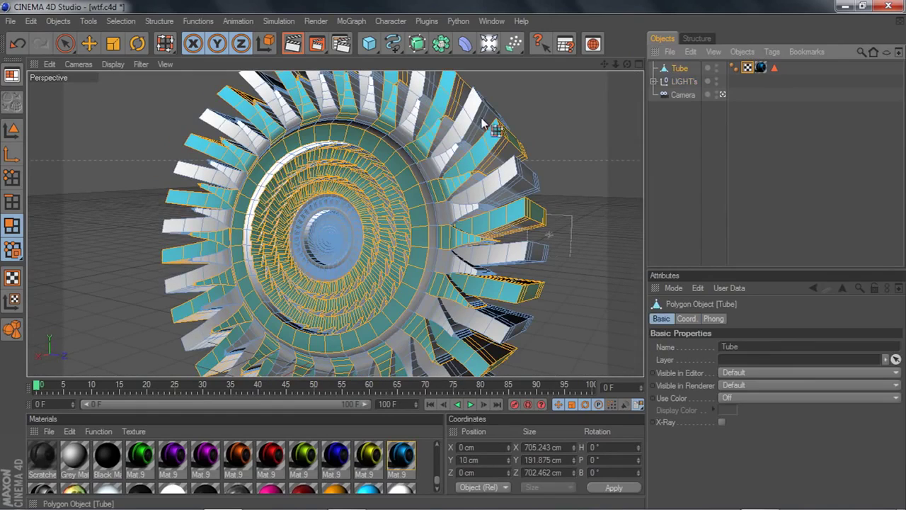
pyautogui.click(443, 265)
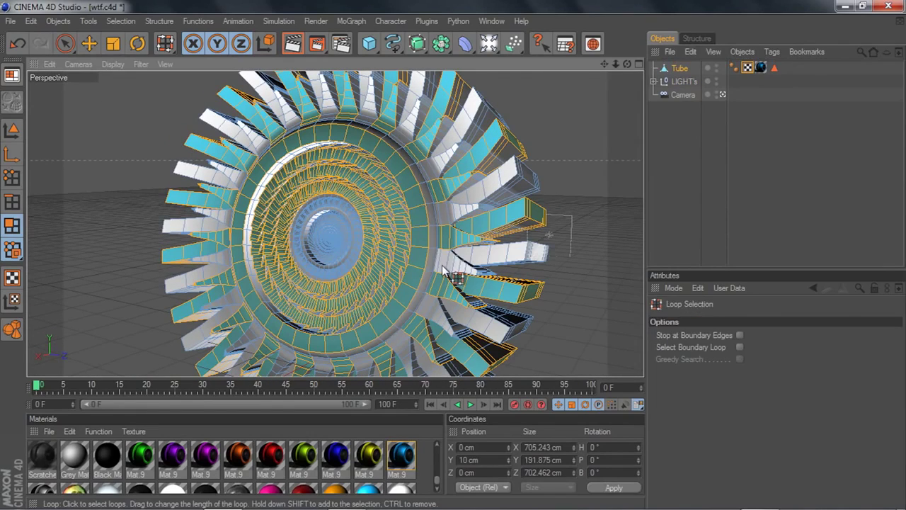
pyautogui.click(442, 266)
pyautogui.keyDown('shift'); pyautogui.click(432, 299); pyautogui.keyUp('shift')
pyautogui.keyDown('shift'); pyautogui.click(448, 213); pyautogui.keyUp('shift')
pyautogui.keyDown('shift'); pyautogui.click(436, 164); pyautogui.keyUp('shift')
pyautogui.keyDown('shift'); pyautogui.click(410, 133); pyautogui.keyUp('shift')
pyautogui.keyDown('shift'); pyautogui.click(366, 116); pyautogui.keyUp('shift')
pyautogui.keyDown('shift'); pyautogui.click(328, 116); pyautogui.keyUp('shift')
pyautogui.moveTo(287, 127)
pyautogui.keyDown('shift'); pyautogui.mouseDown()
pyautogui.moveTo(264, 138)
pyautogui.moveTo(223, 216)
pyautogui.moveTo(225, 283)
pyautogui.mouseUp(); pyautogui.keyUp('shift')
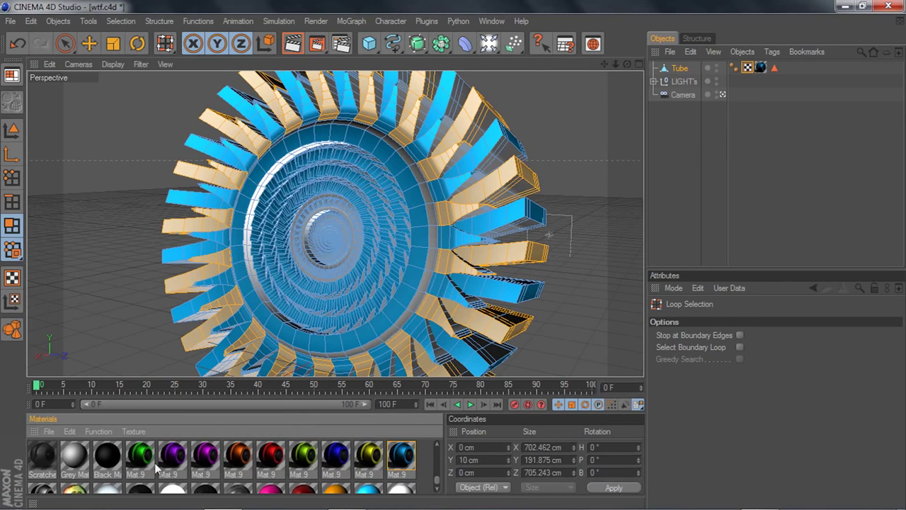
# Step: Apply the green Mat.9 material to the selected blades and check the colouring with the Tube deselected
pyautogui.moveTo(182, 408); pyautogui.dragTo(408, 331)
pyautogui.click(748, 69)
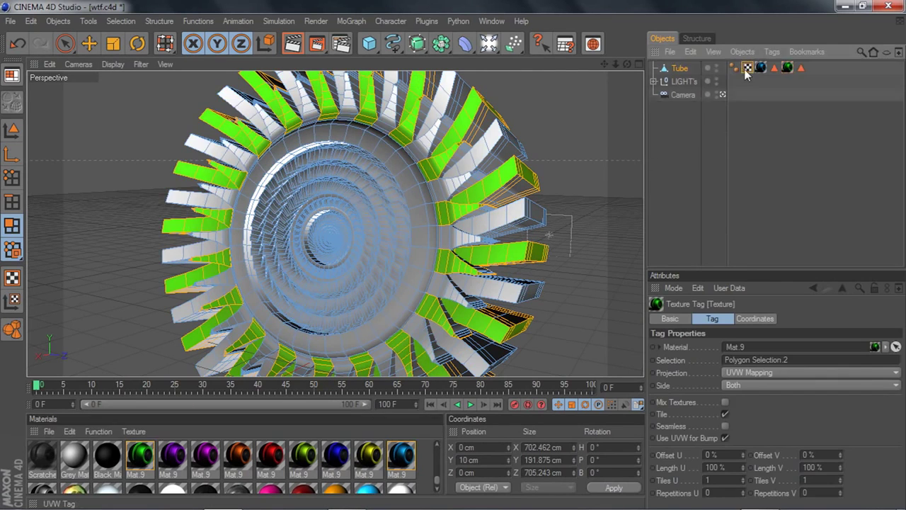
pyautogui.click(684, 83)
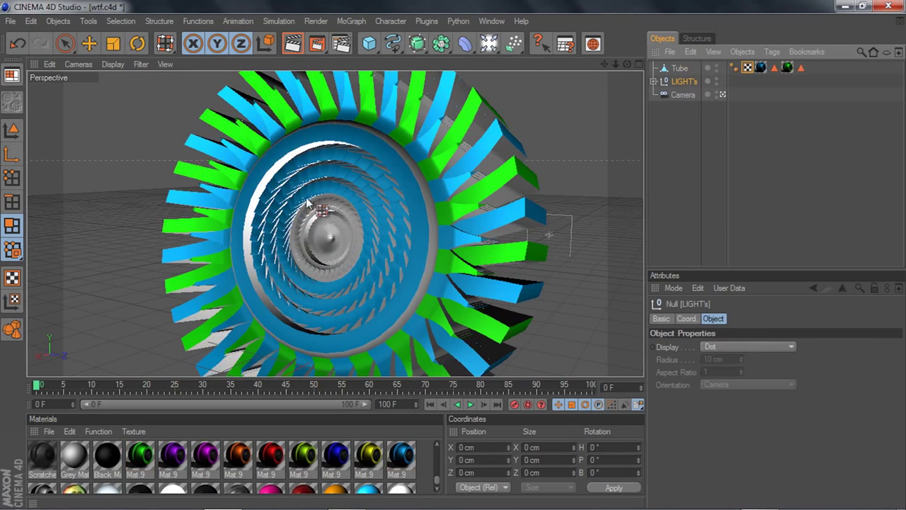
pyautogui.click(679, 69)
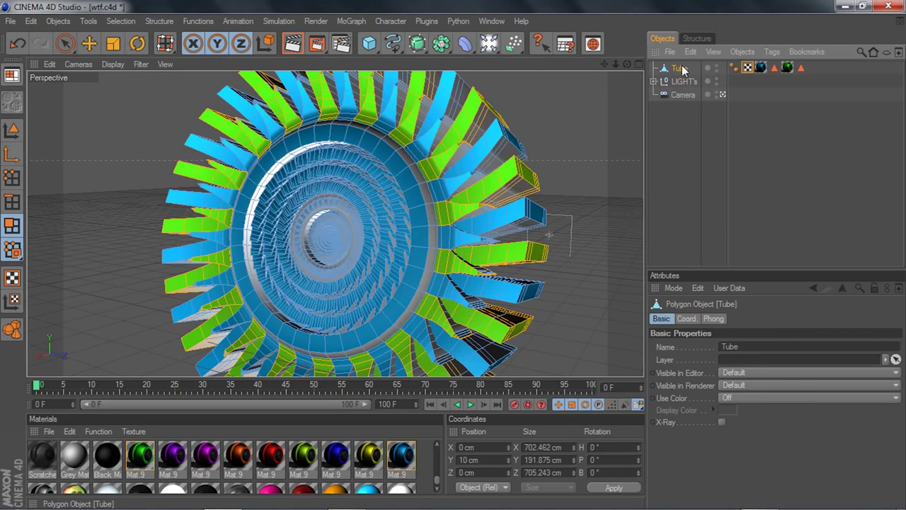
# Step: Examine the whole two-coloured wheel from the front and from oblique angles
pyautogui.scroll(-3, 603, 88)
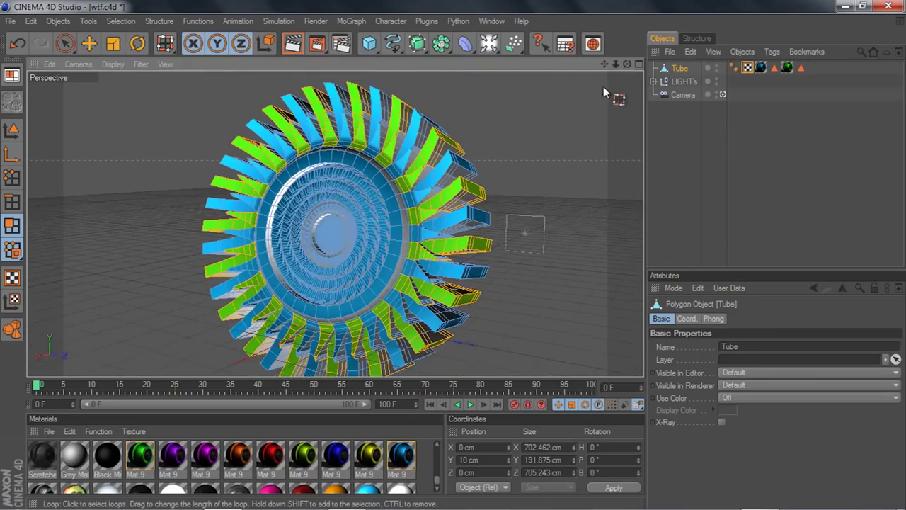
pyautogui.moveTo(627, 65); pyautogui.dragTo(672, 45)
pyautogui.scroll(3, 641, 99)
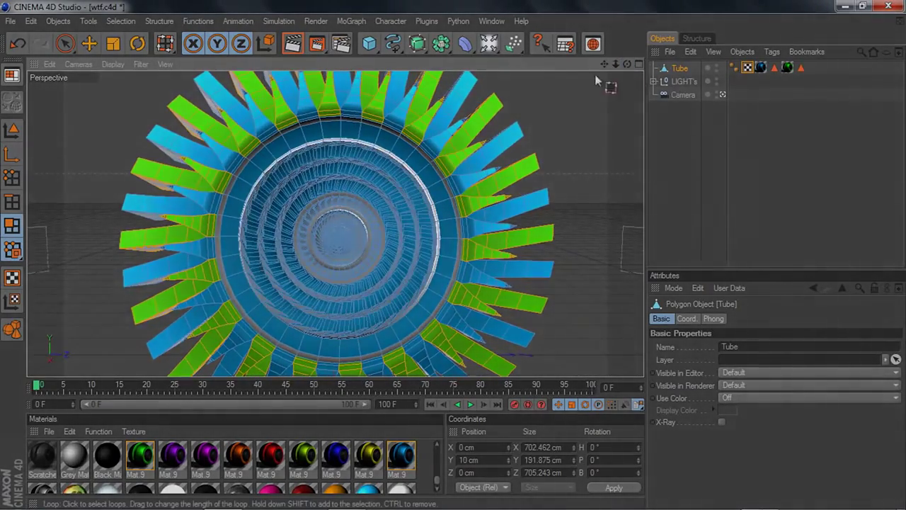
pyautogui.scroll(-2, 602, 84)
pyautogui.moveTo(627, 65); pyautogui.dragTo(607, 53)
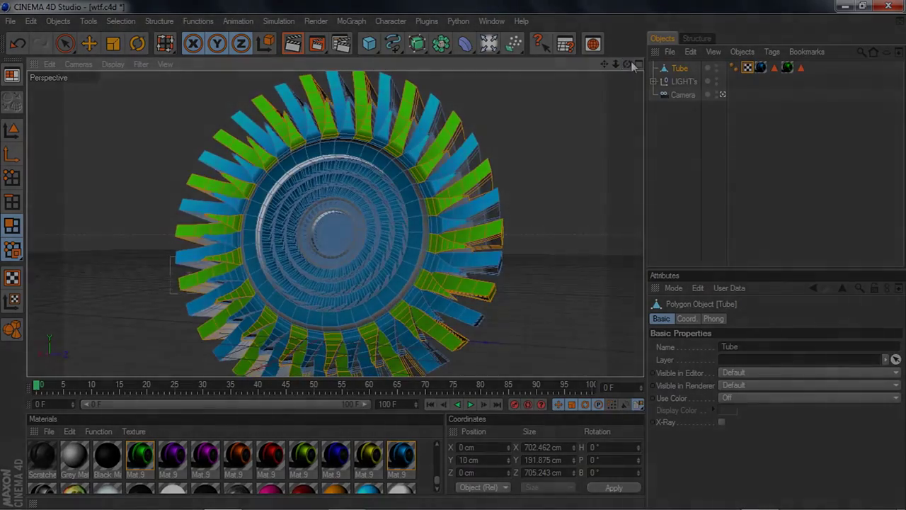